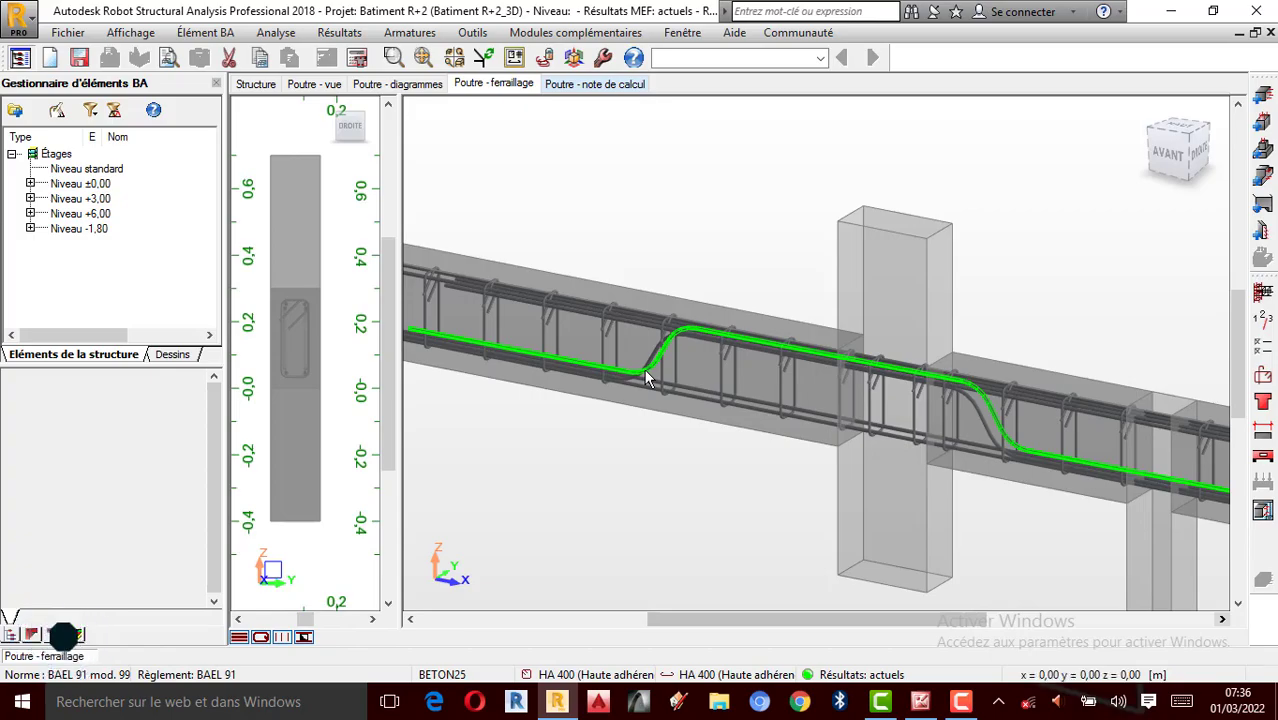
Select the bent-up bars at the column and switch to the Microsoft Office 2010 picture window to read the comment about "barres bateaux"
left_click(644, 369)
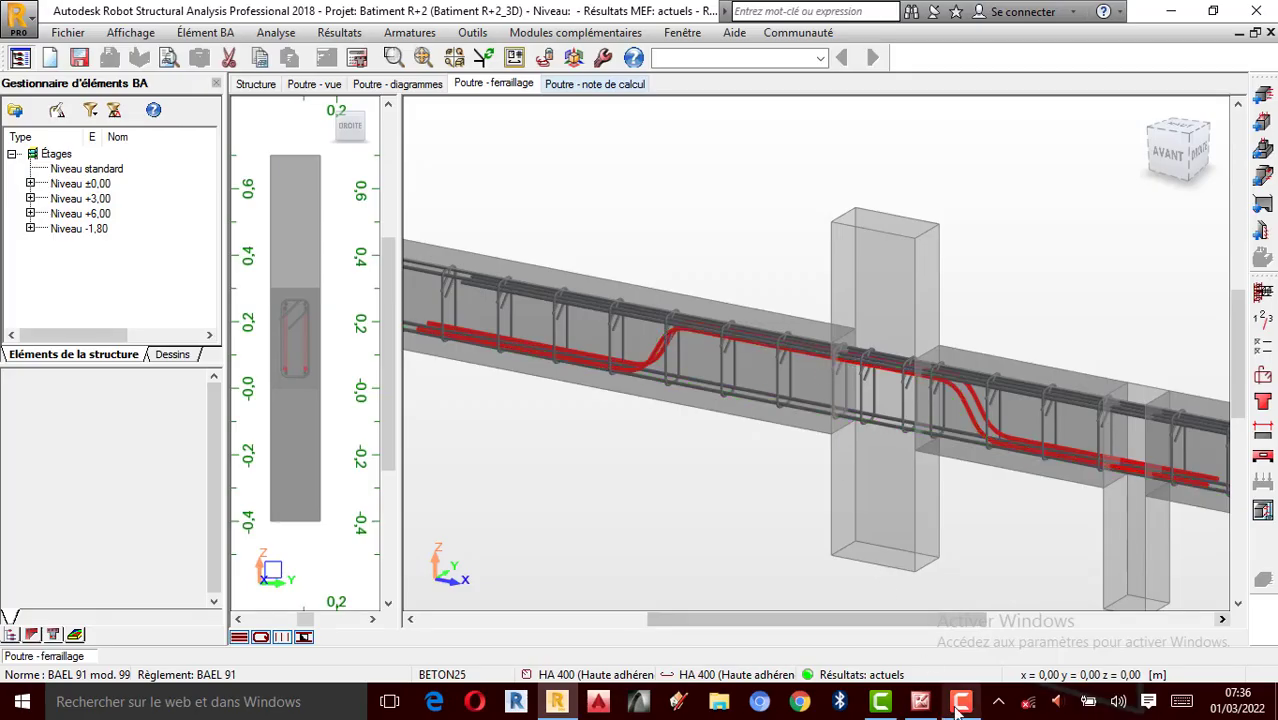
left_click(920, 701)
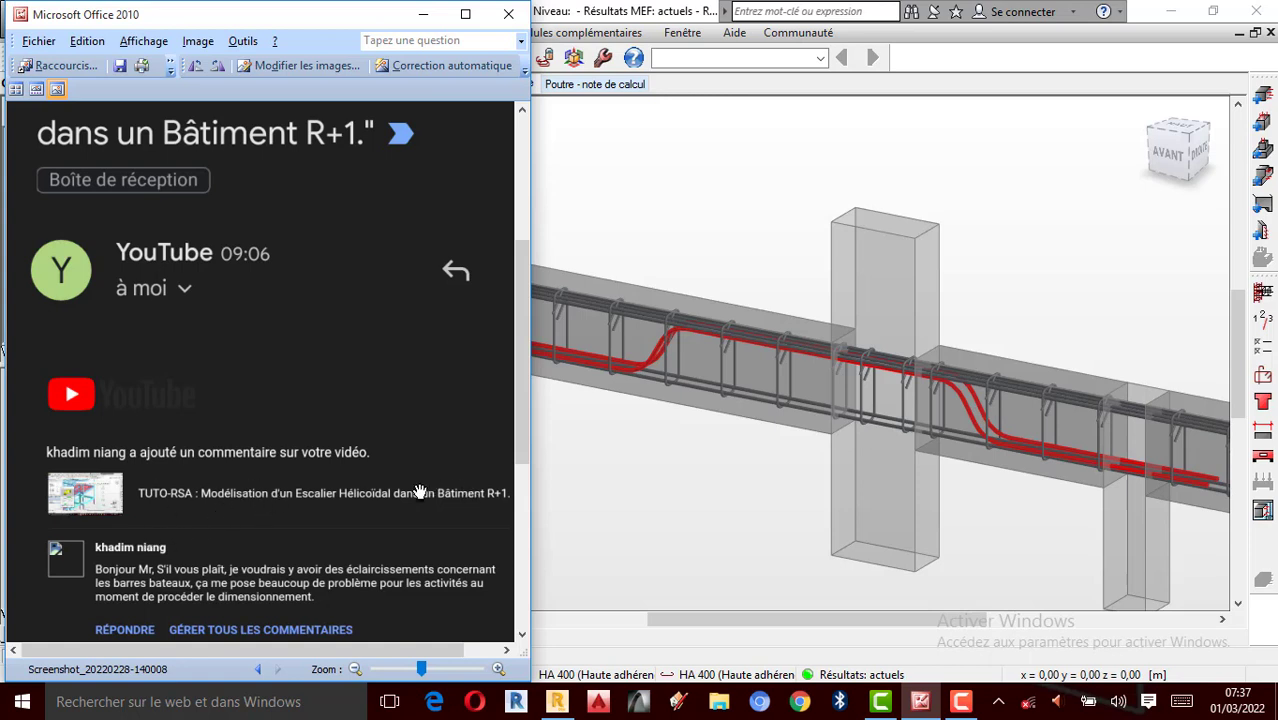
scroll(321, 502, "down", 1)
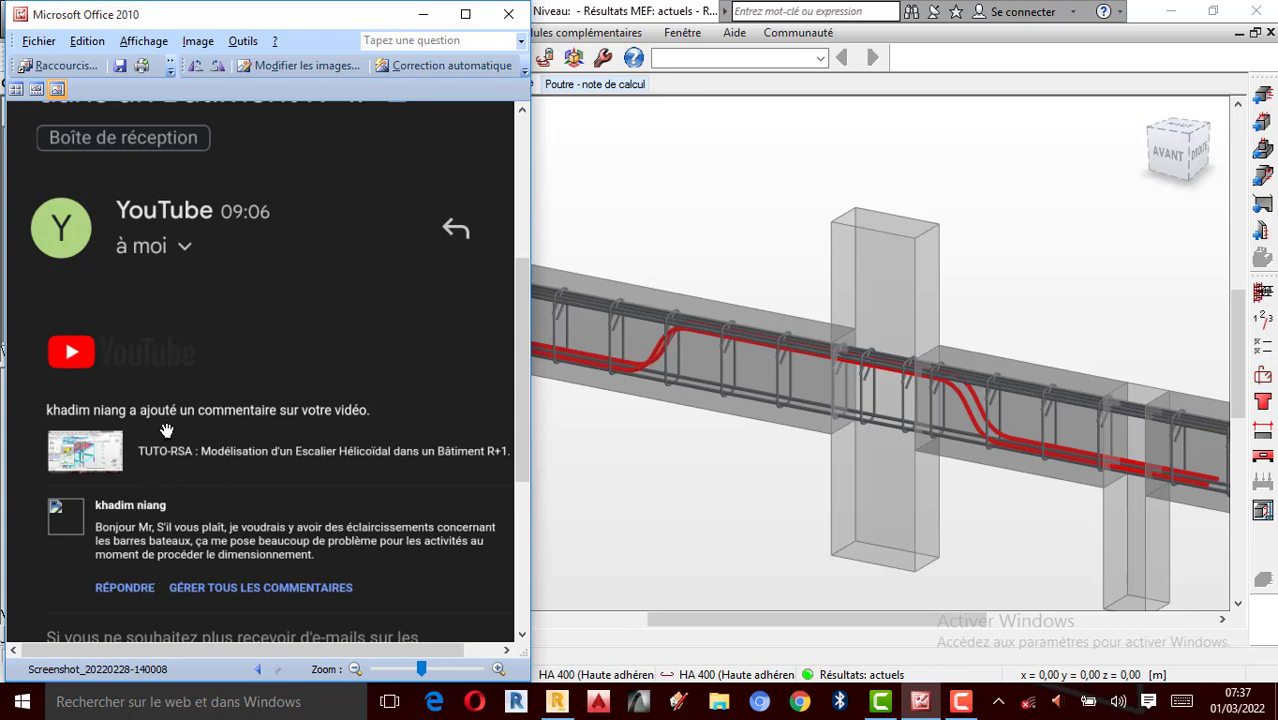
scroll(163, 555, "down", 1)
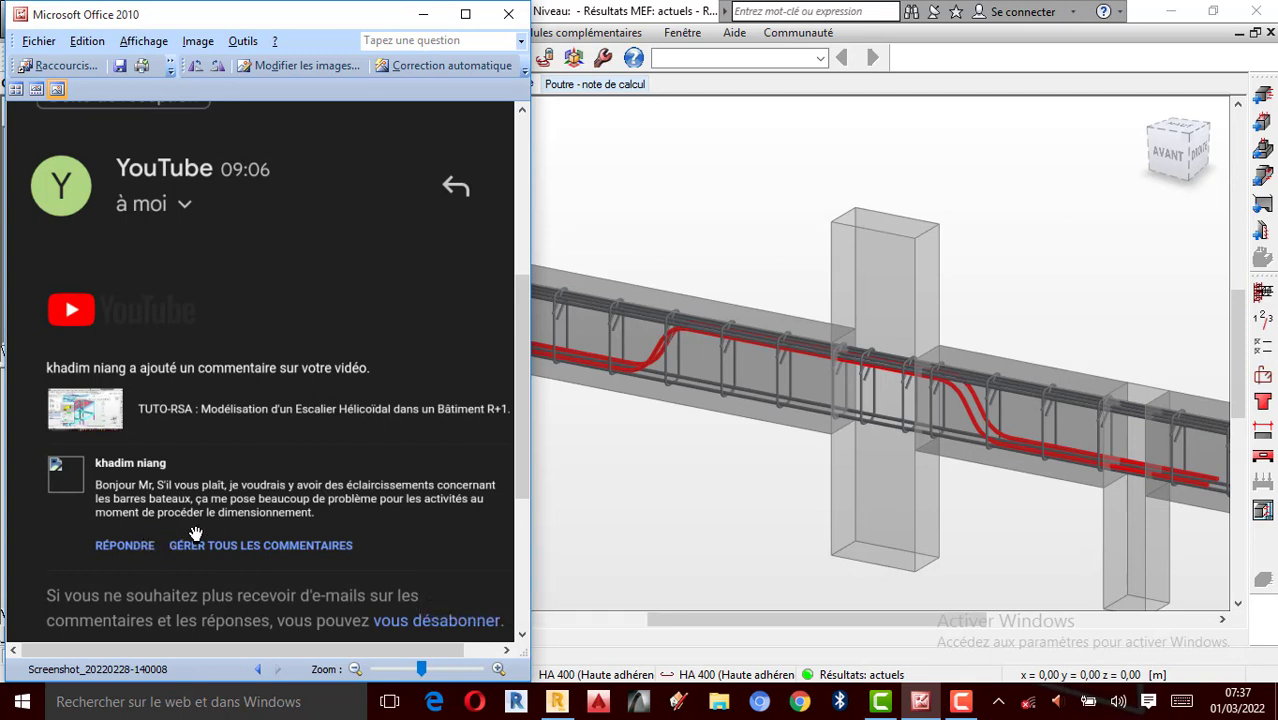
scroll(208, 521, "down", 1)
scroll(208, 521, "down", 2)
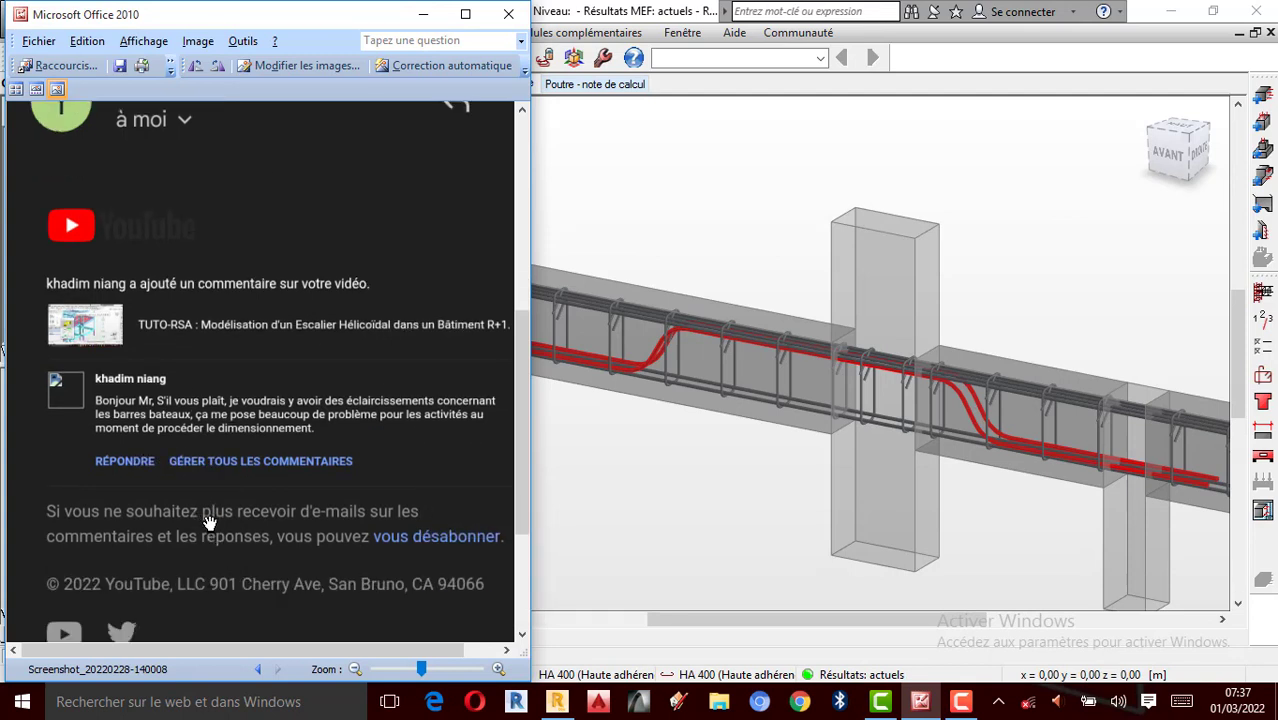
scroll(208, 515, "up", 1)
scroll(210, 383, "up", 1)
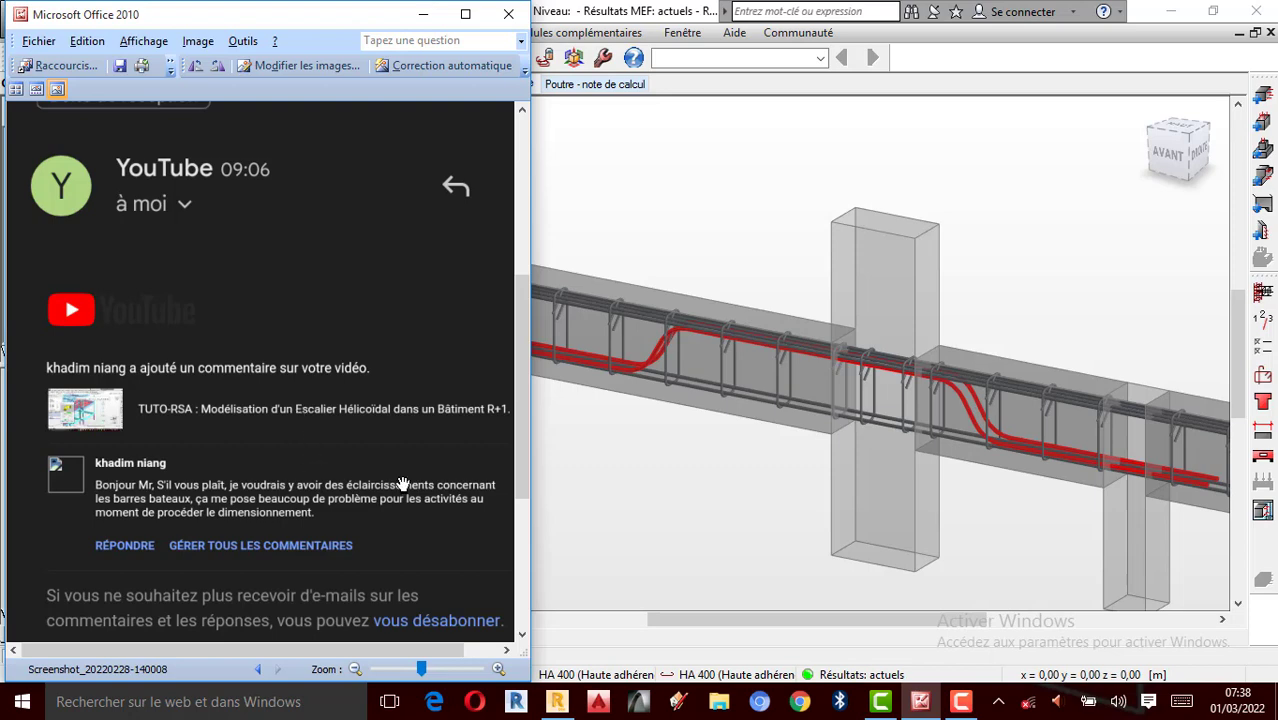
Examine how the highlighted bent-up bars pass through the column and slope down on both sides of it
scroll(844, 329, "up", 3)
scroll(724, 347, "down", 3)
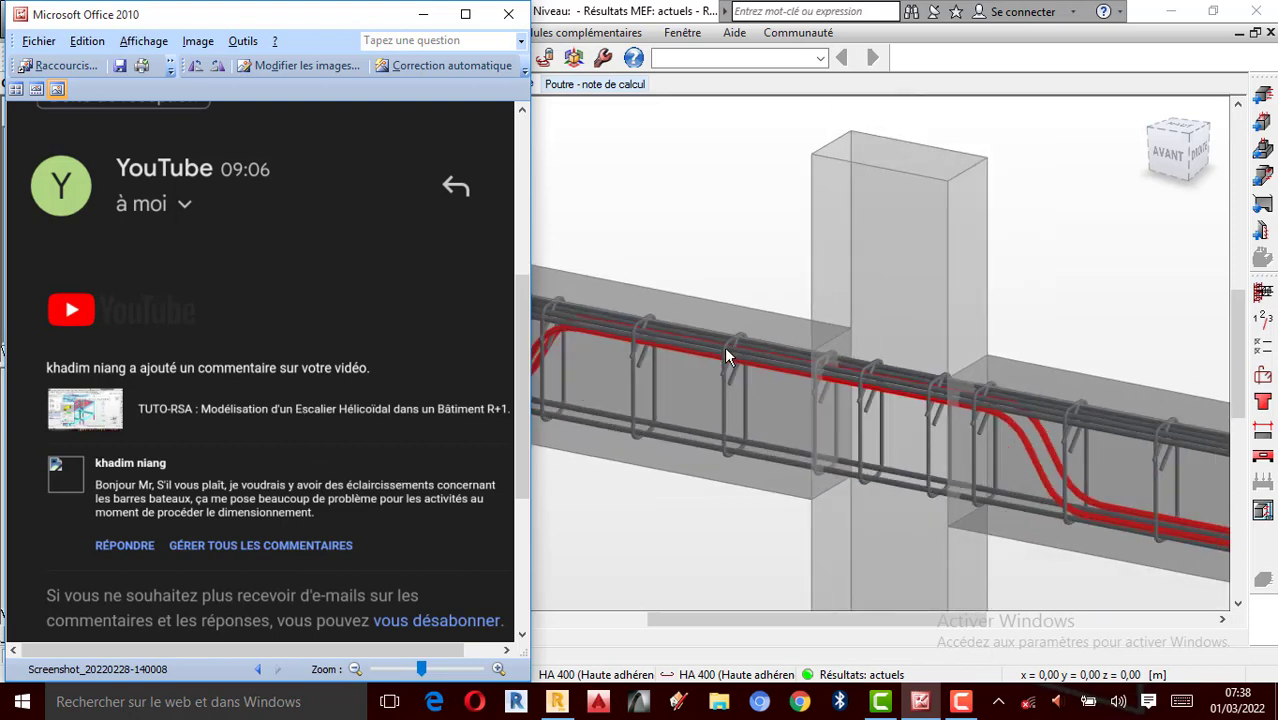
scroll(899, 291, "down", 1)
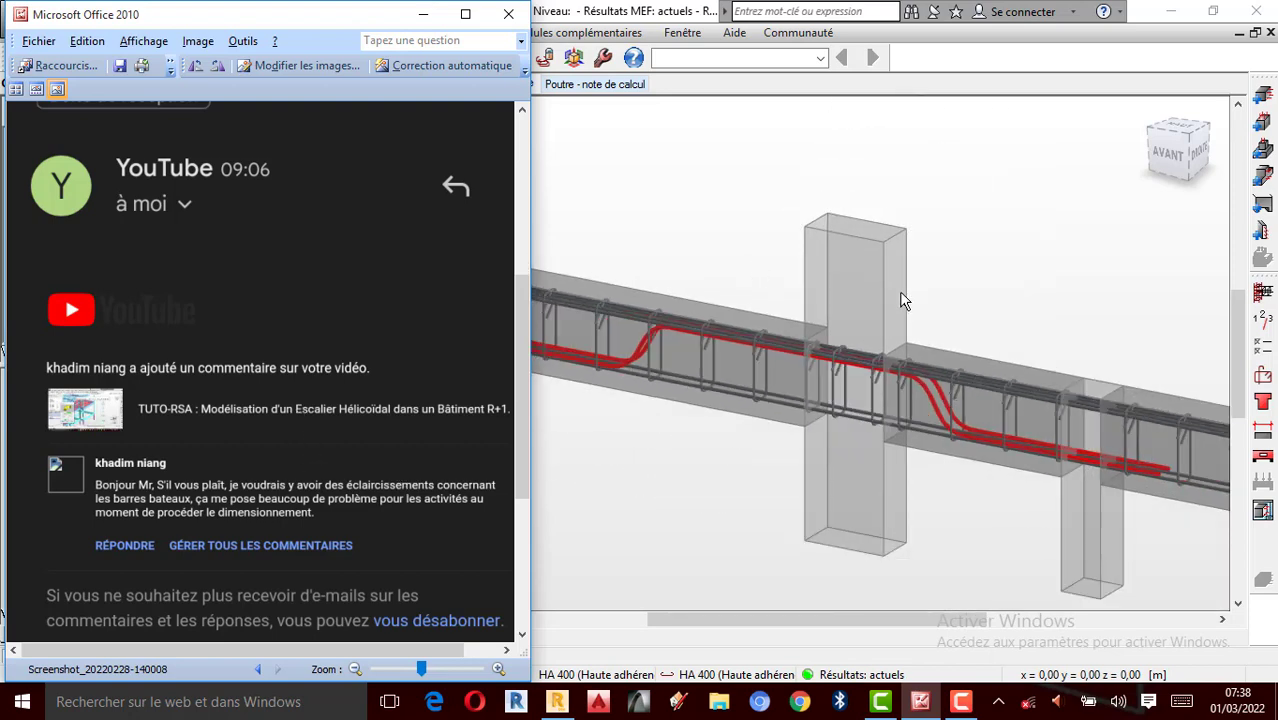
scroll(686, 314, "up", 1)
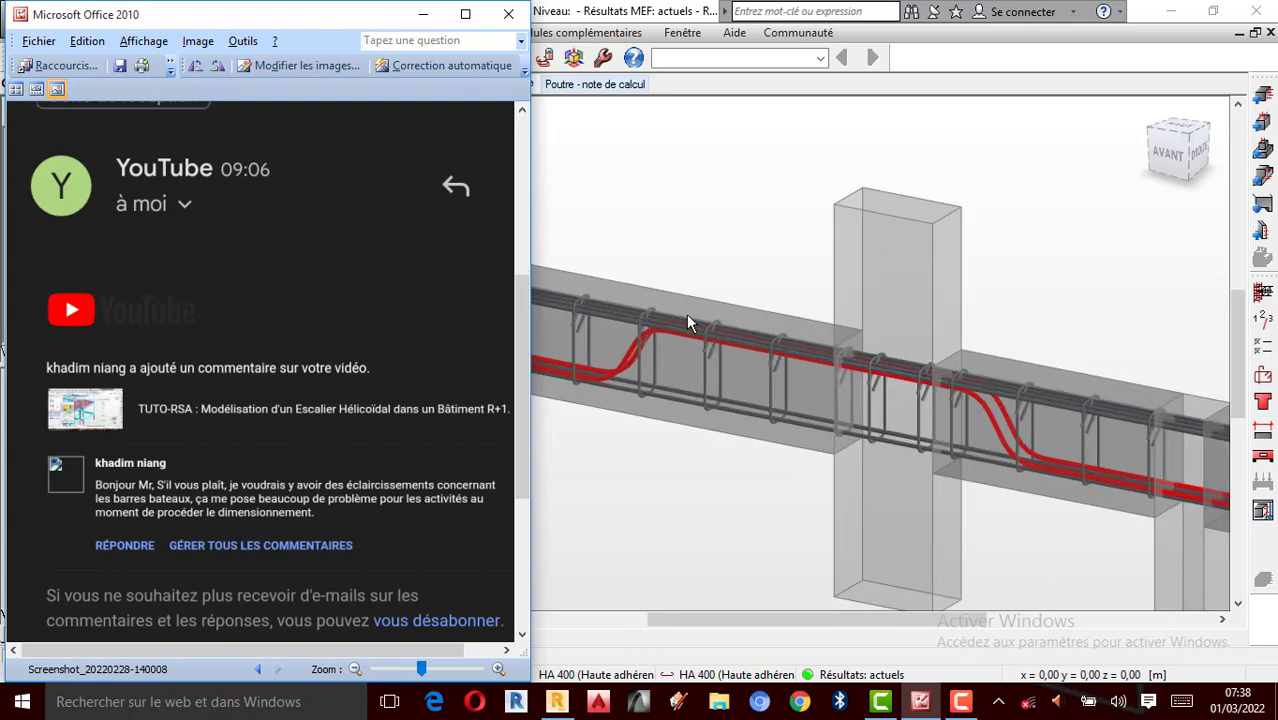
scroll(767, 348, "down", 1)
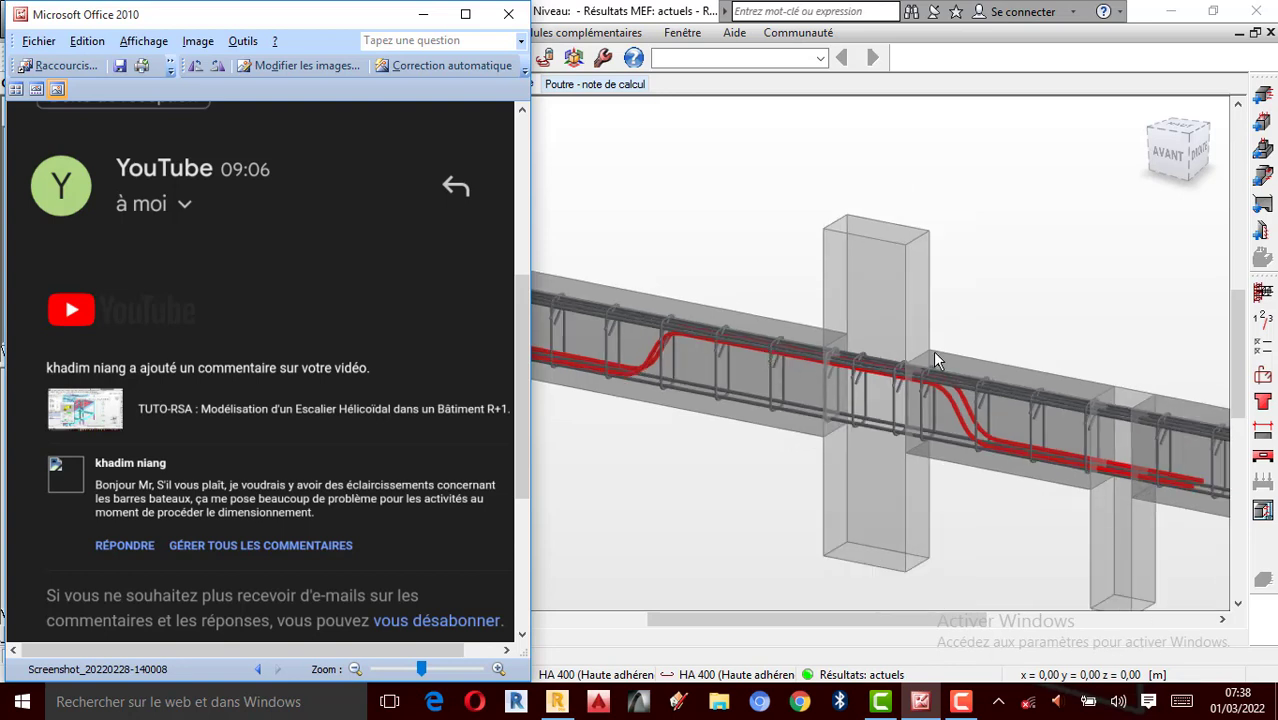
scroll(933, 350, "up", 1)
scroll(668, 344, "down", 3)
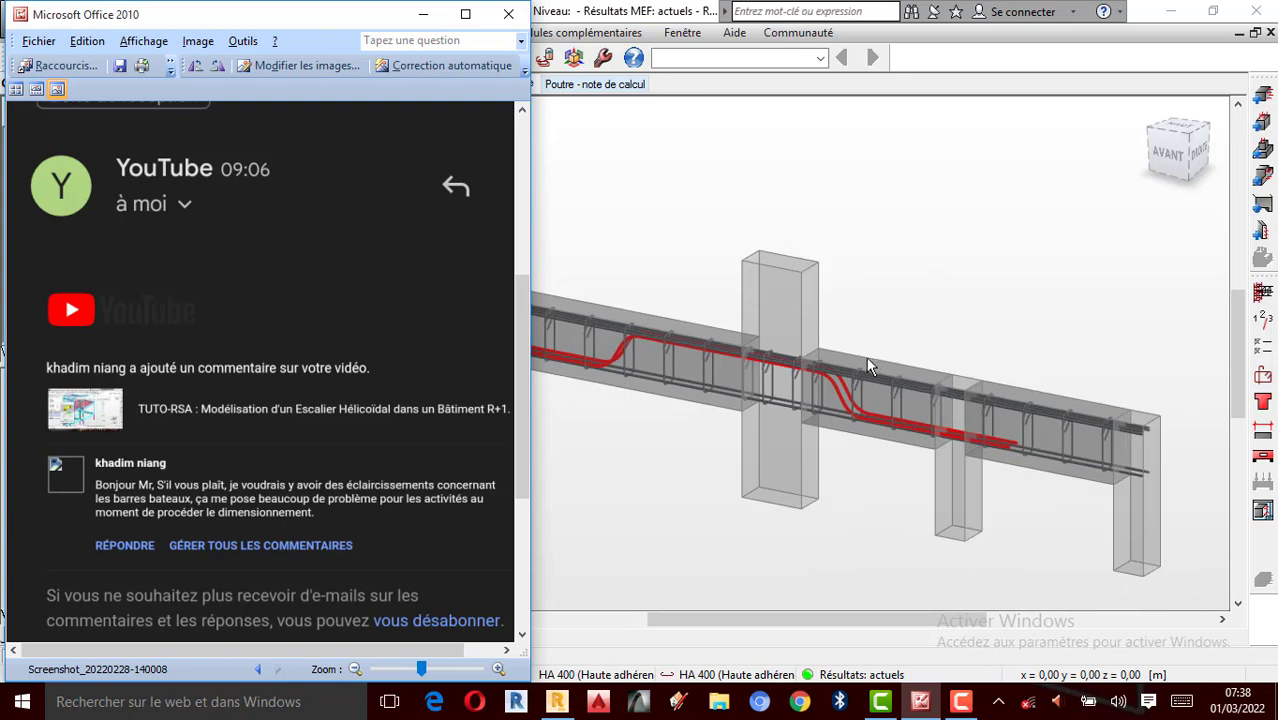
scroll(842, 363, "up", 1)
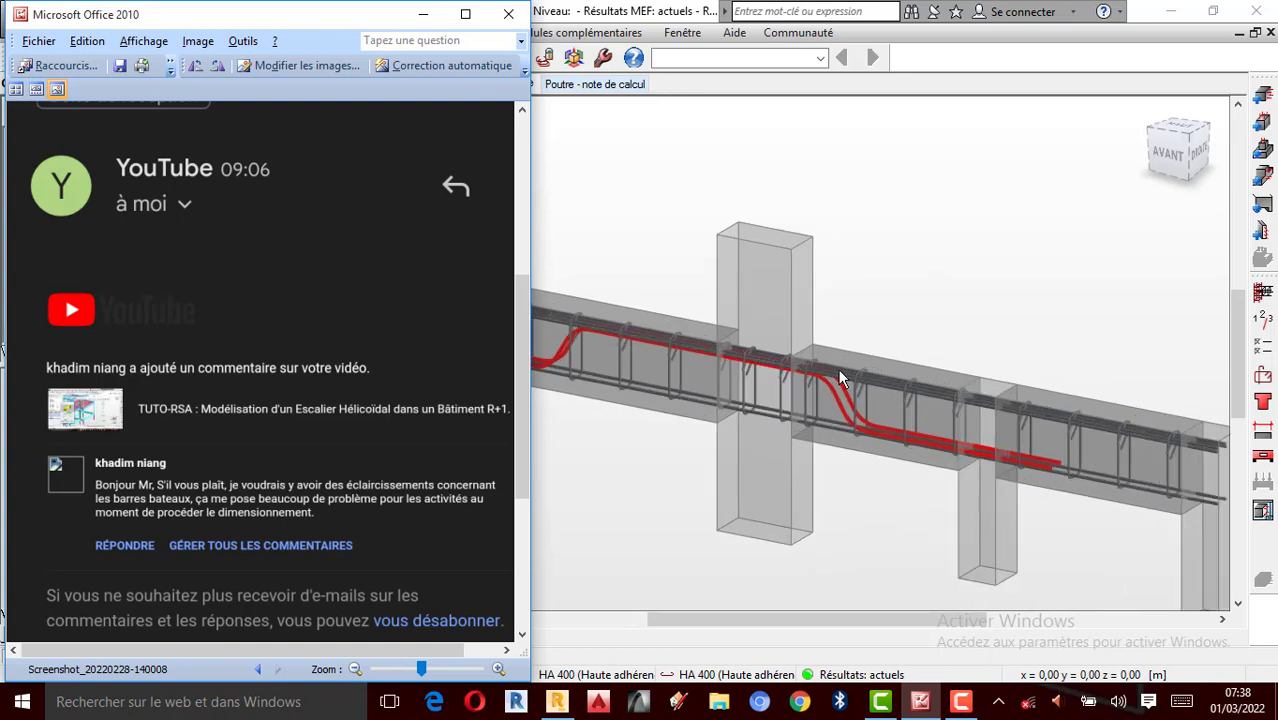
scroll(930, 365, "down", 1)
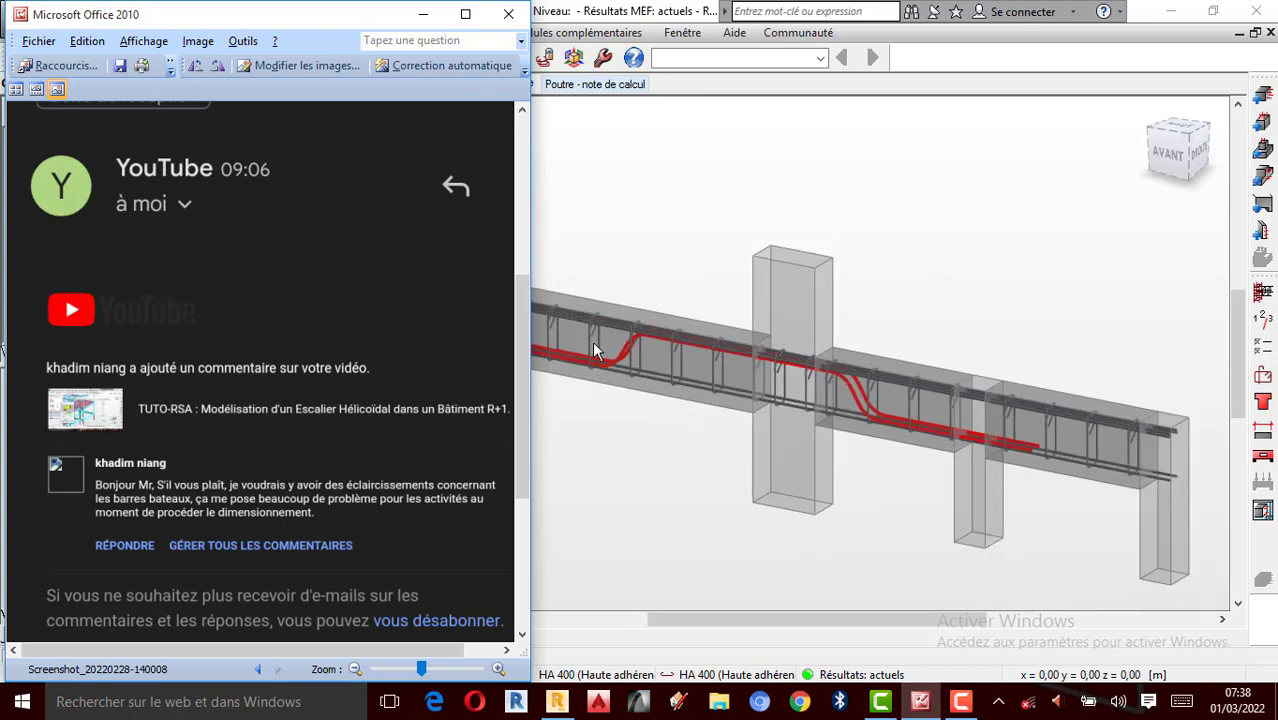
scroll(594, 350, "up", 1)
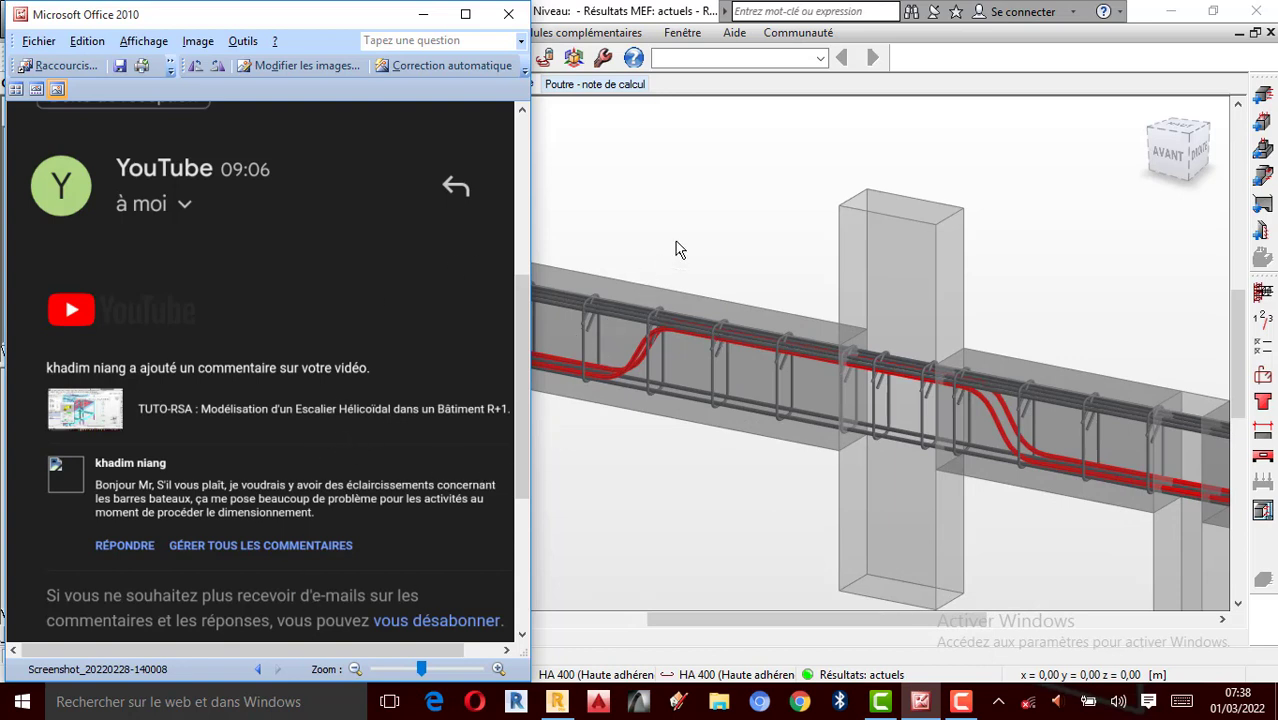
Minimize the comment screenshot and inspect the bent-up bars against the upper bars, lower bars and stirrups near the column
left_click(423, 14)
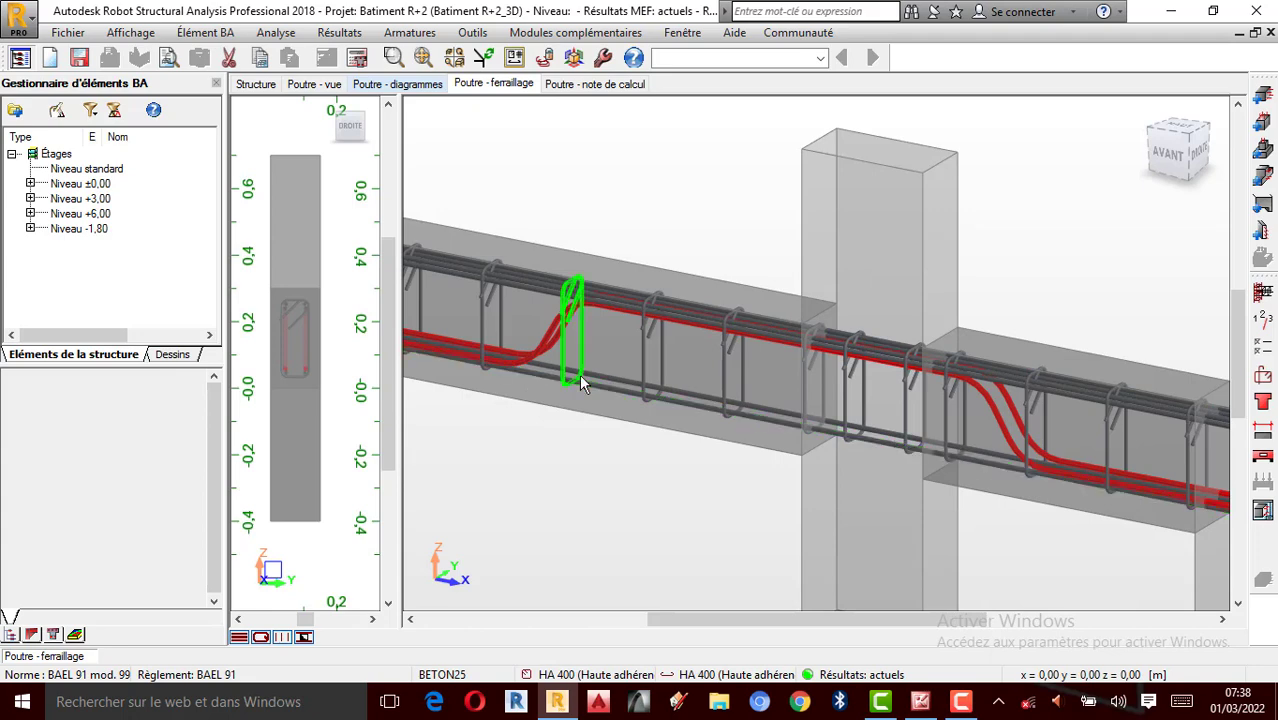
scroll(920, 336, "up", 1)
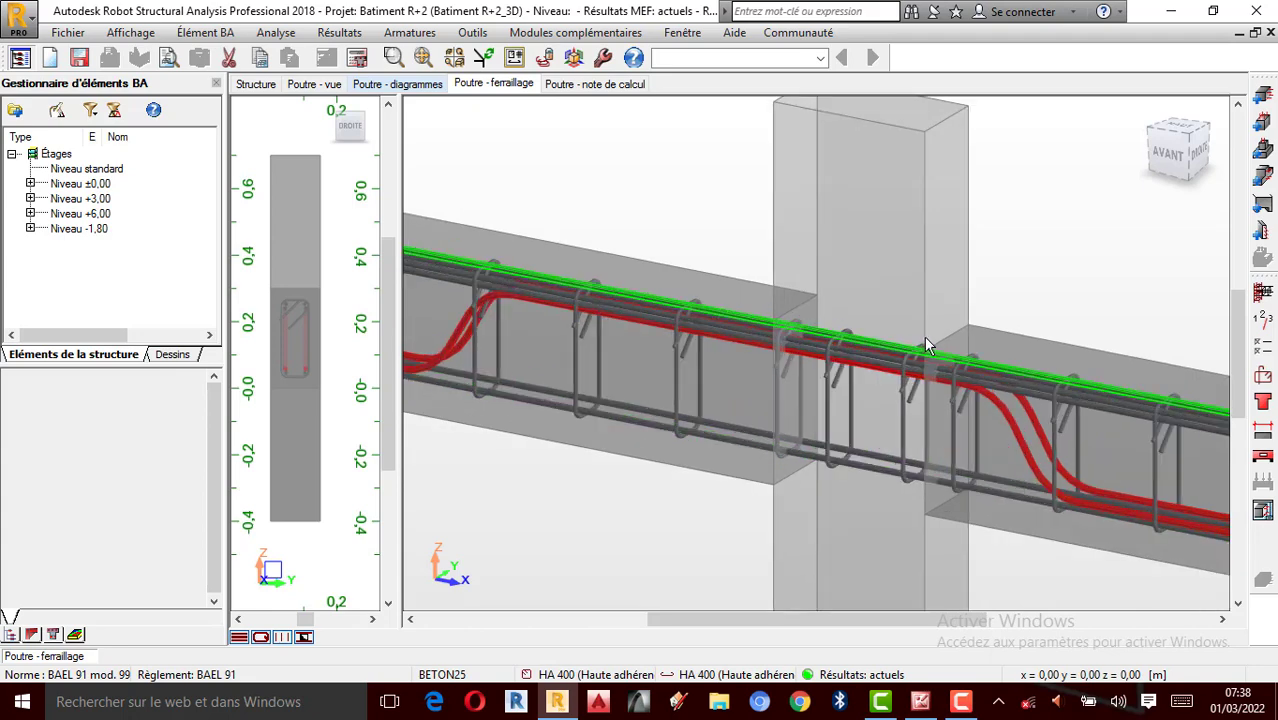
scroll(985, 360, "down", 2)
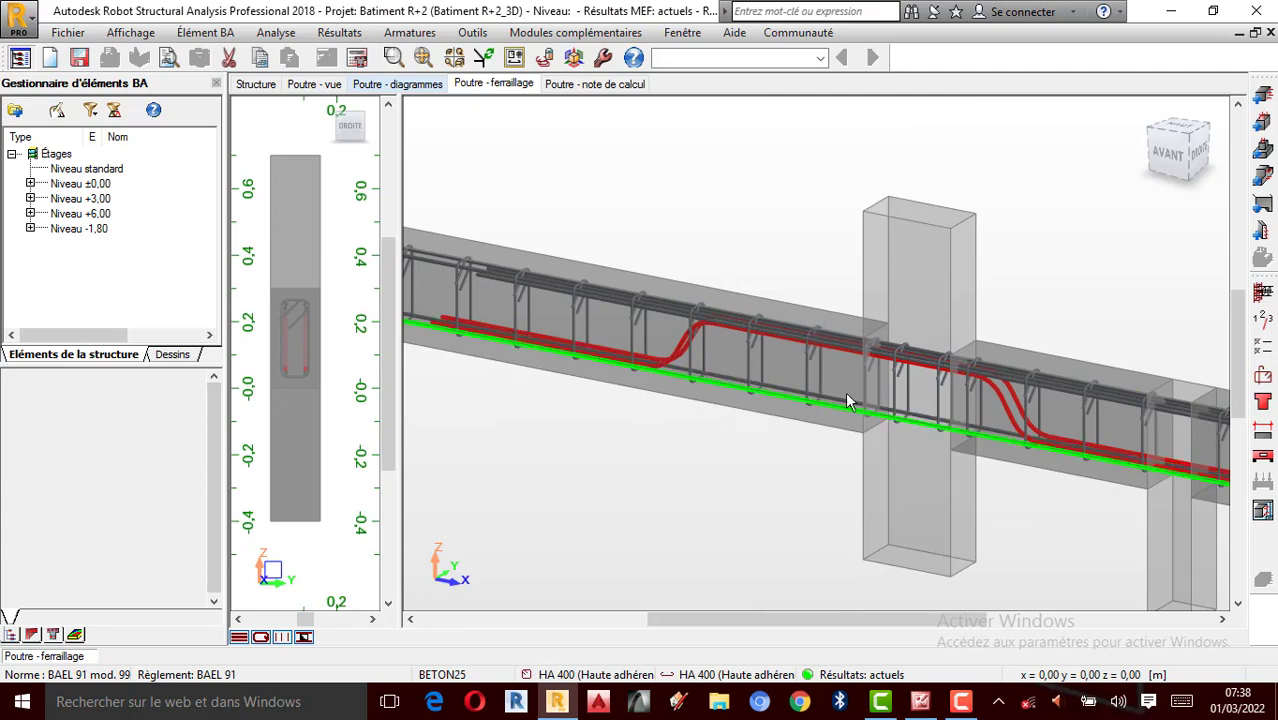
scroll(839, 349, "up", 1)
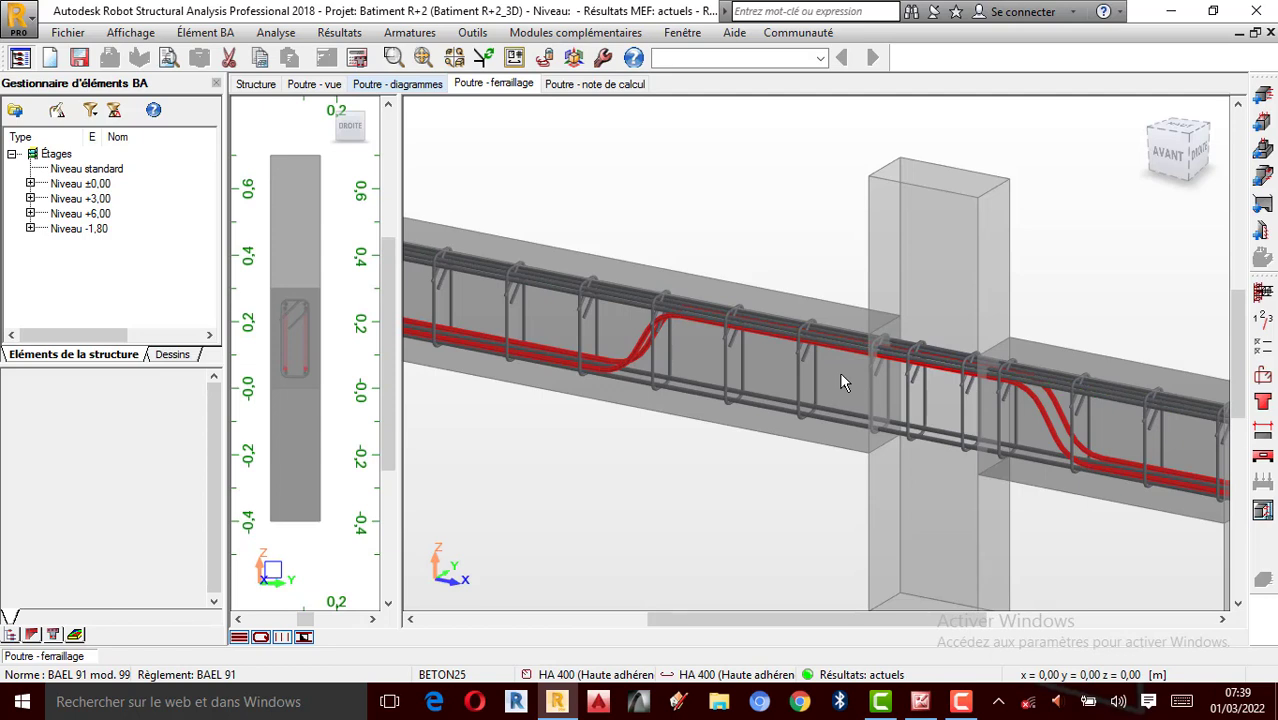
scroll(750, 381, "down", 2)
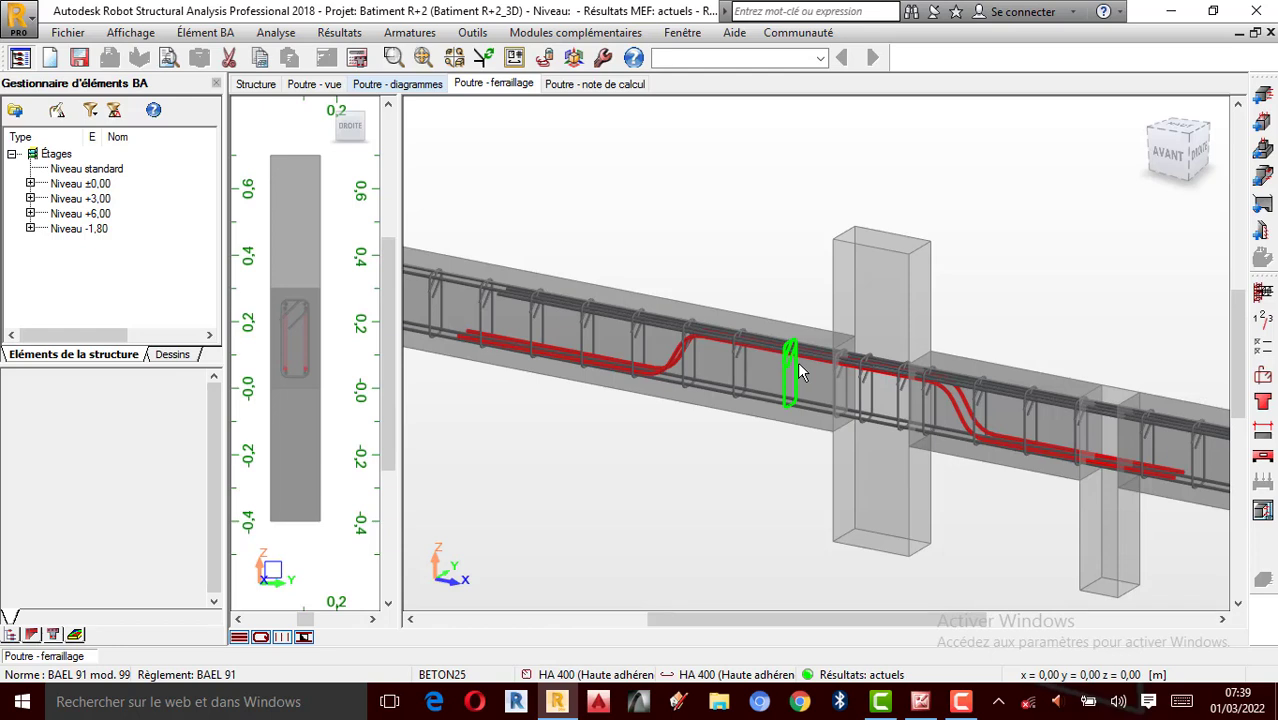
scroll(866, 396, "down", 1)
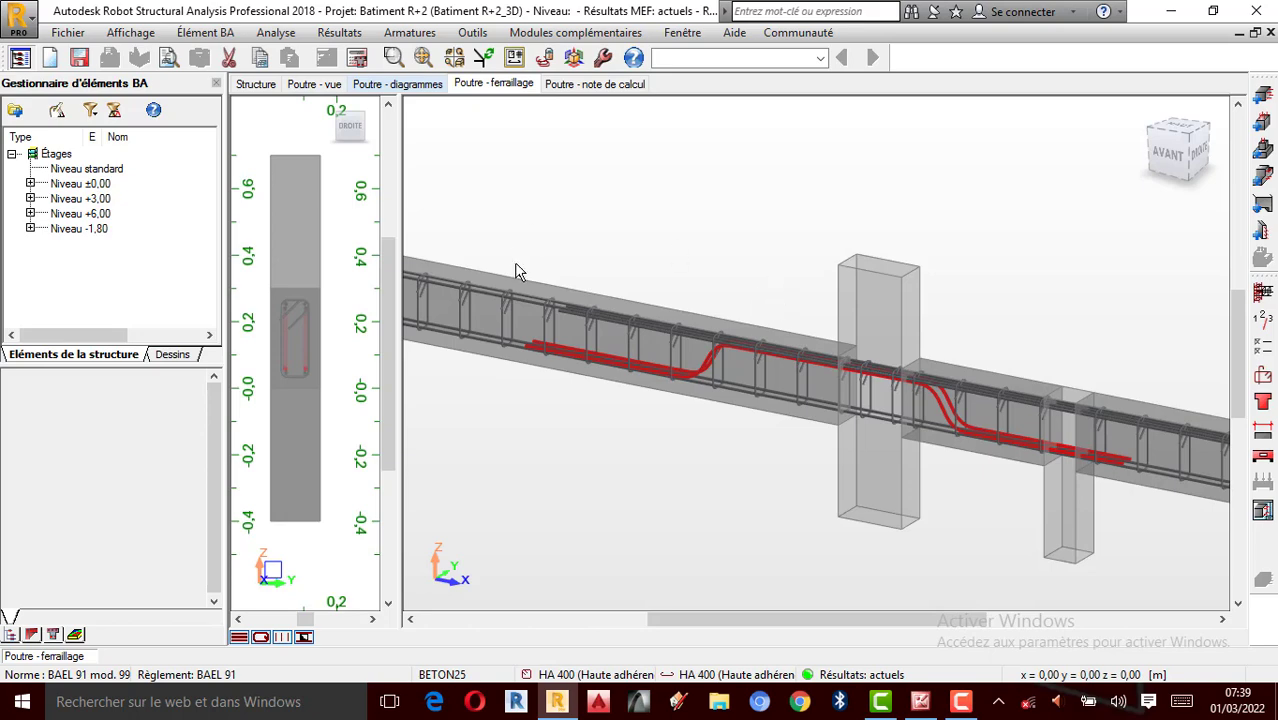
scroll(877, 371, "up", 2)
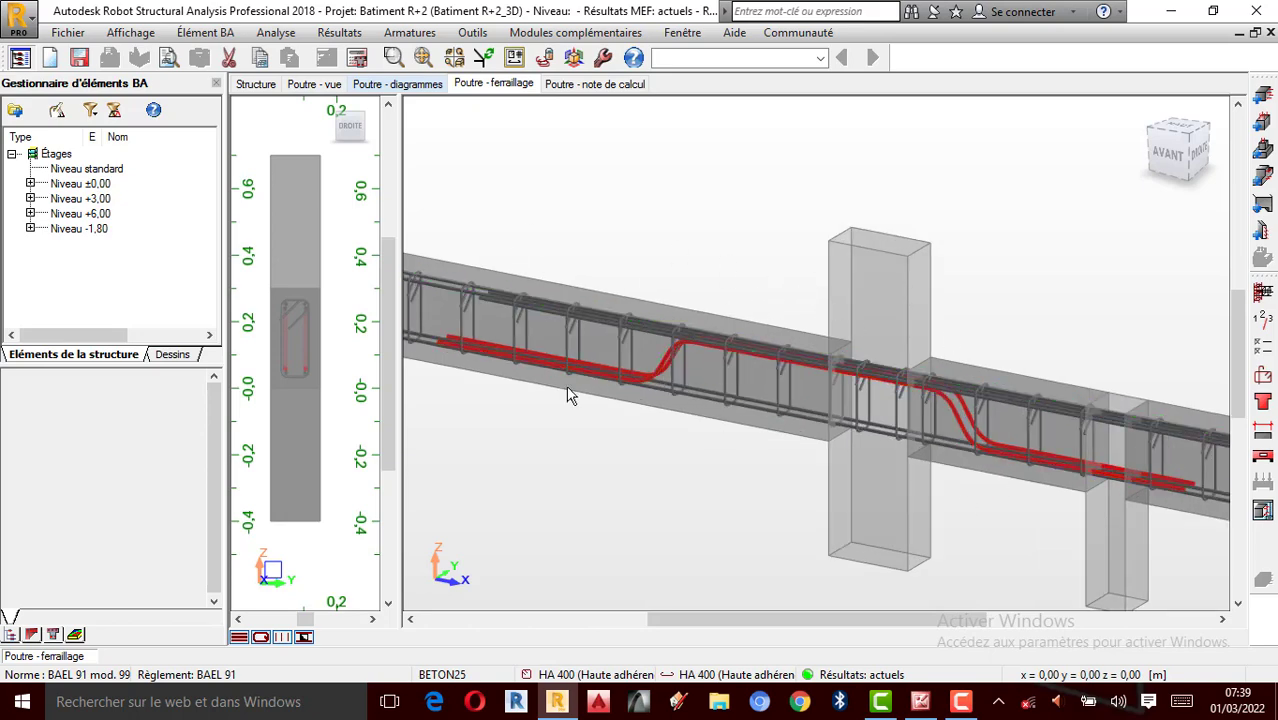
scroll(738, 332, "up", 2)
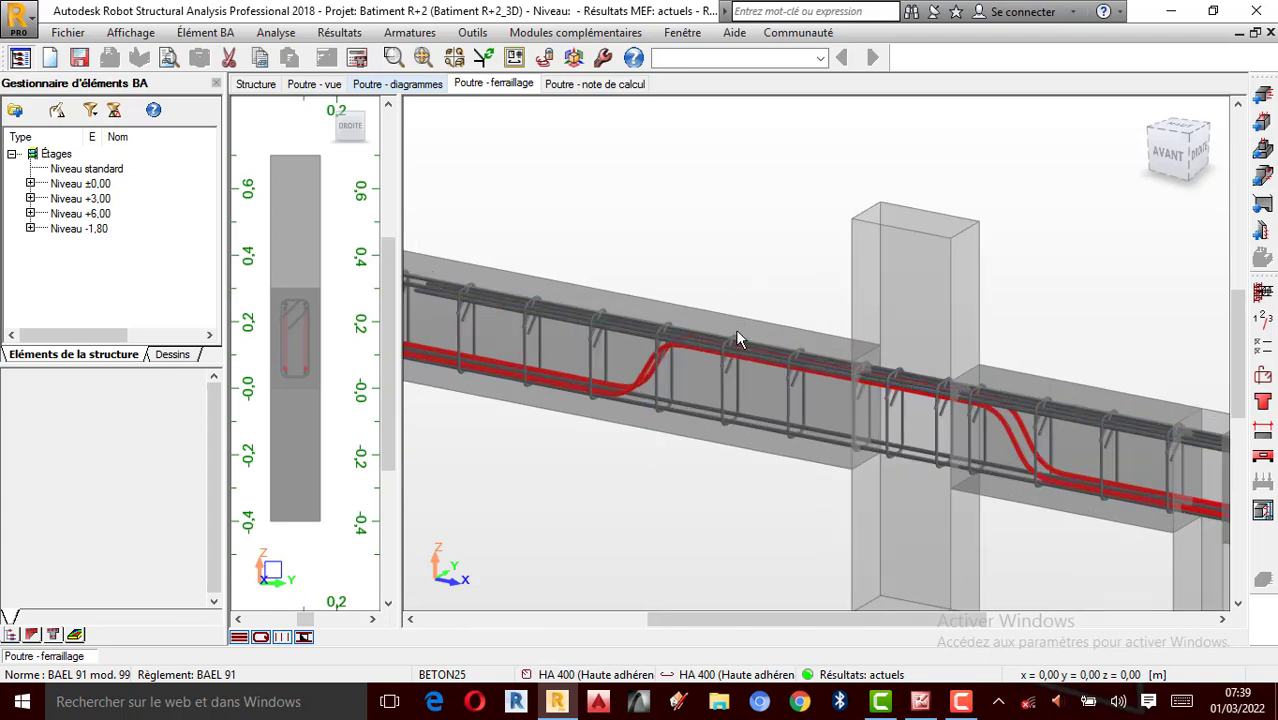
scroll(608, 309, "down", 1)
scroll(951, 390, "up", 1)
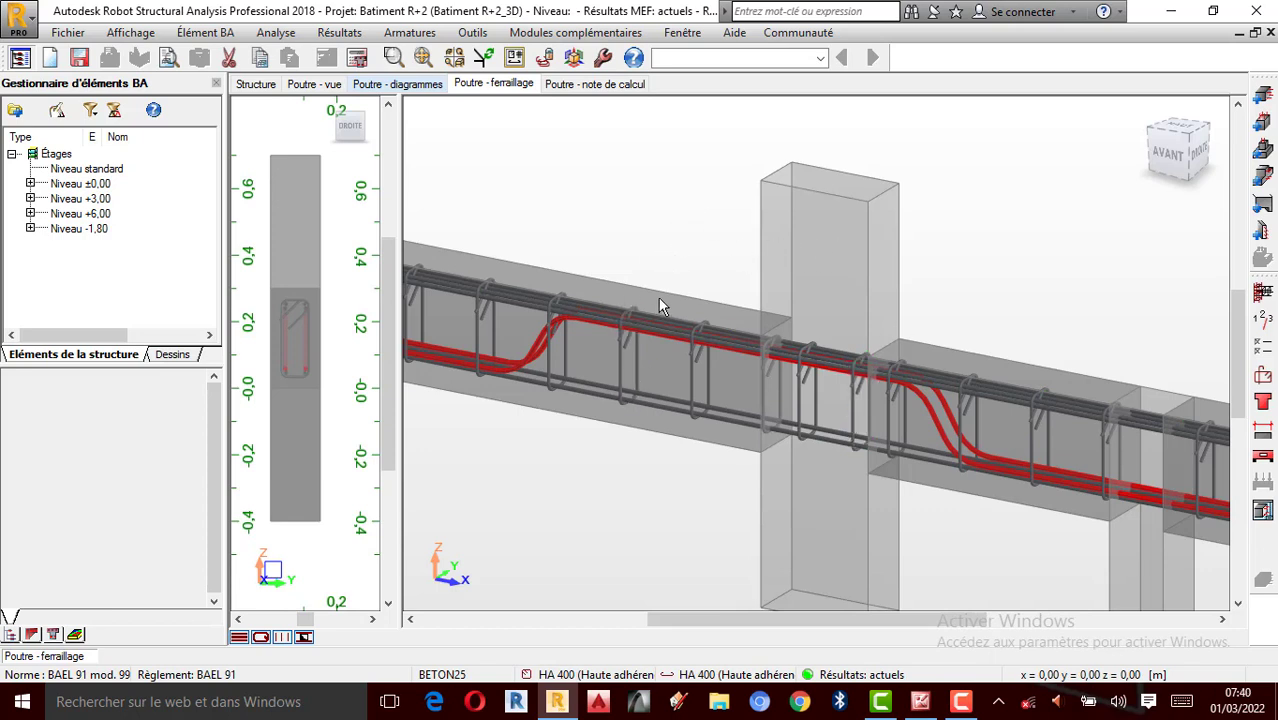
scroll(658, 297, "down", 1)
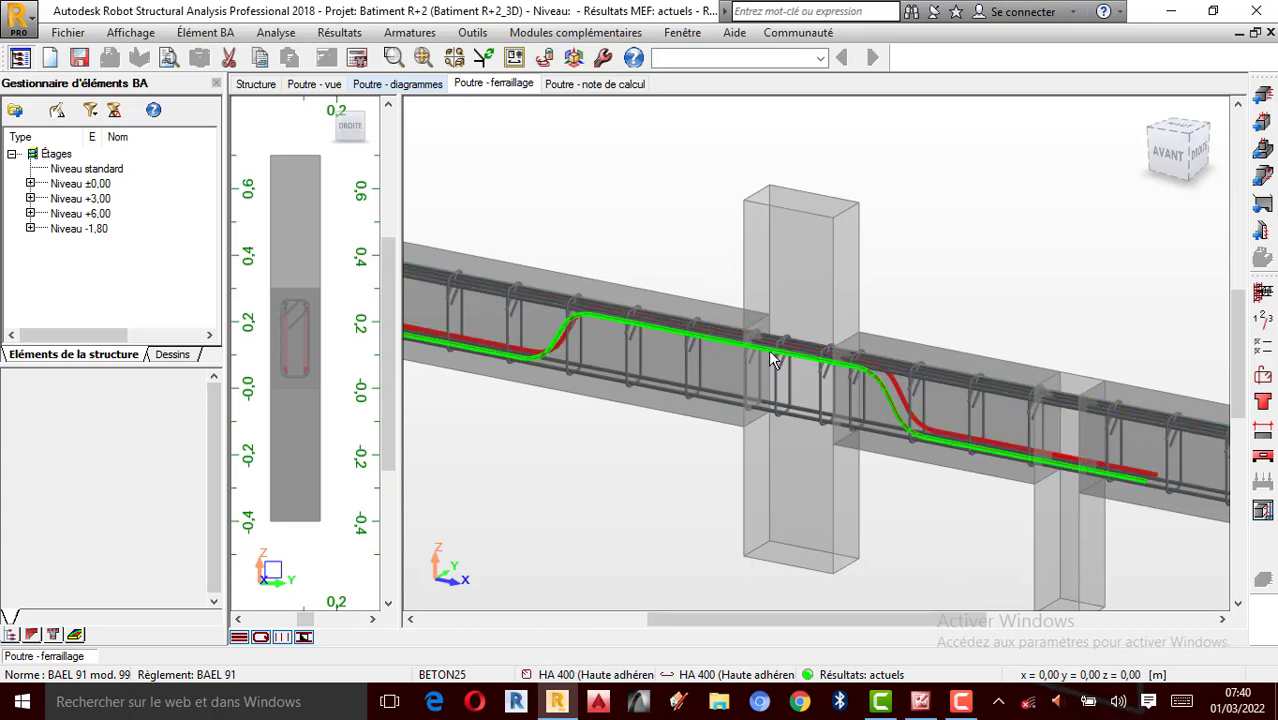
Survey the beam's reinforcement across its spans and supports, comparing the zone with bent-up bars to the rest
scroll(768, 349, "down", 2)
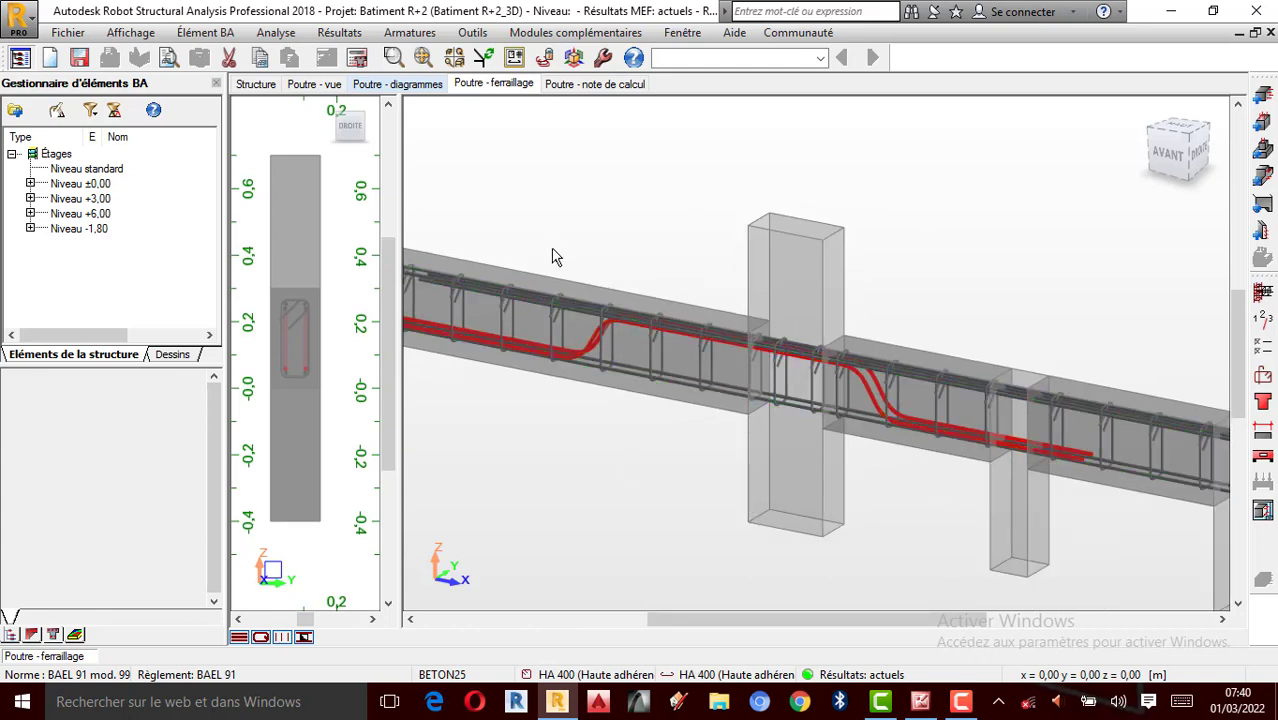
scroll(918, 405, "down", 3)
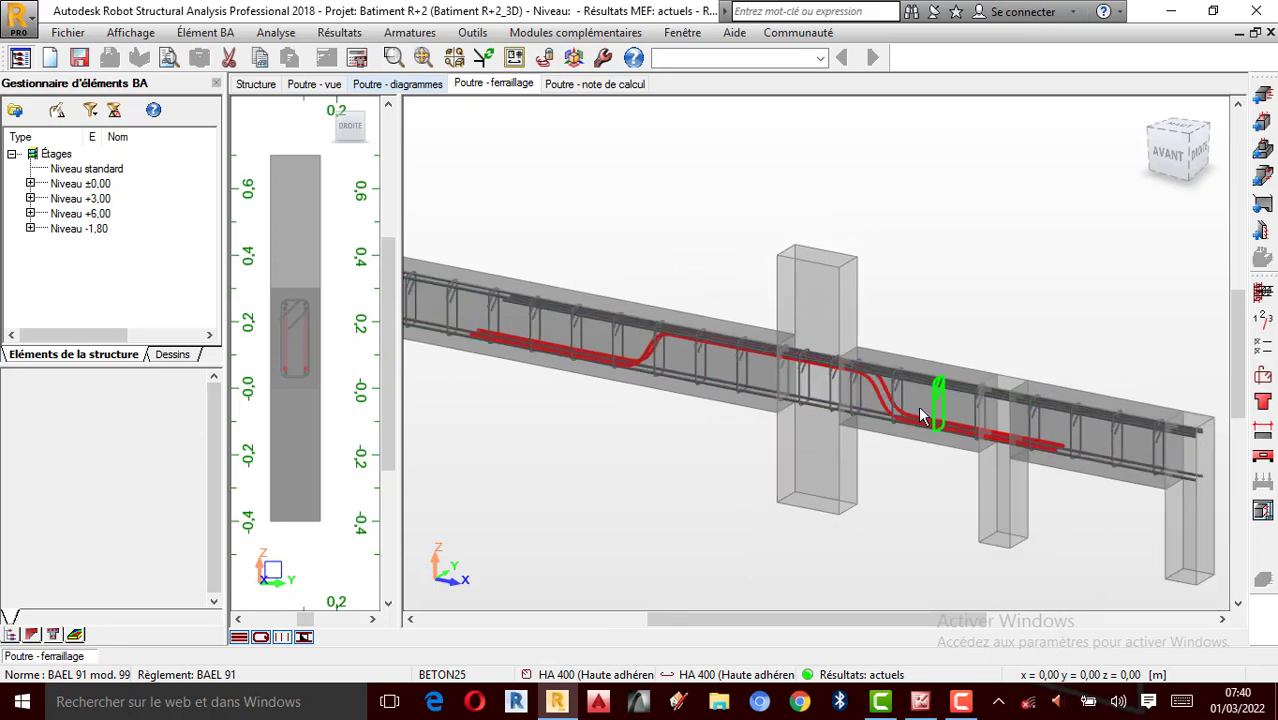
scroll(629, 366, "up", 3)
scroll(1112, 390, "down", 3)
scroll(864, 379, "down", 2)
scroll(596, 343, "up", 3)
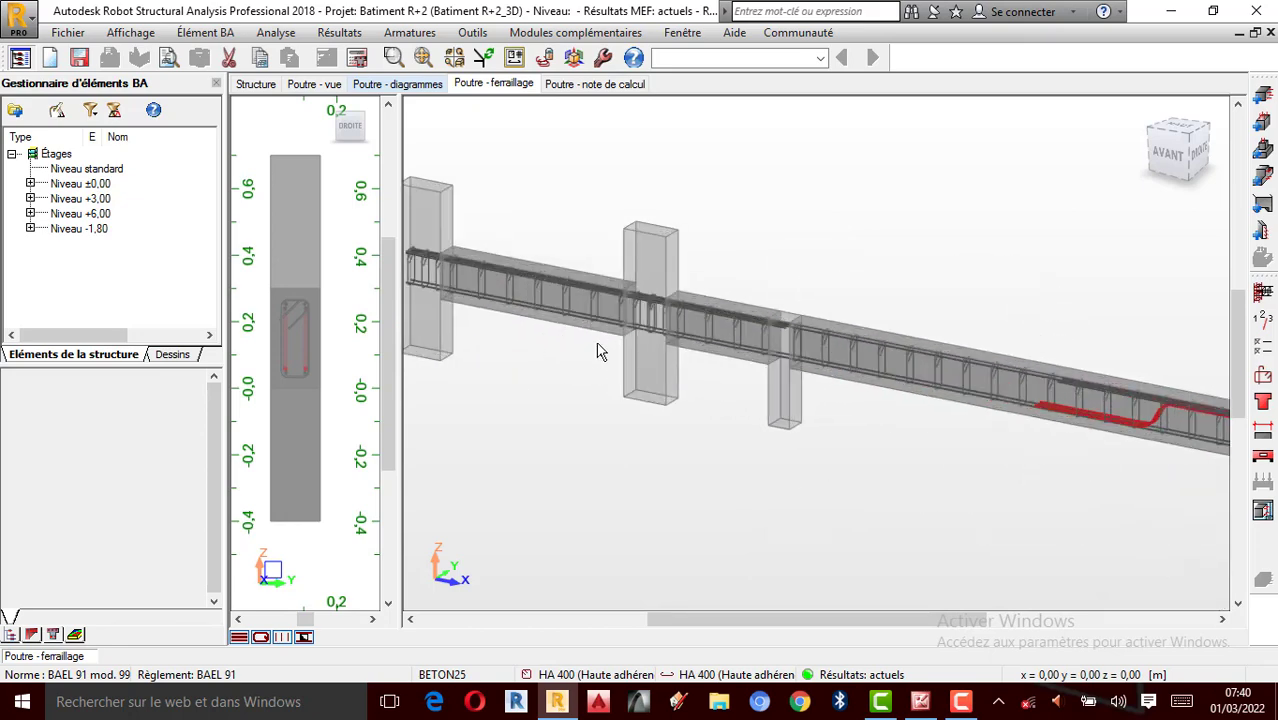
scroll(802, 292, "up", 1)
scroll(685, 328, "down", 2)
scroll(579, 316, "down", 2)
scroll(1086, 375, "down", 2)
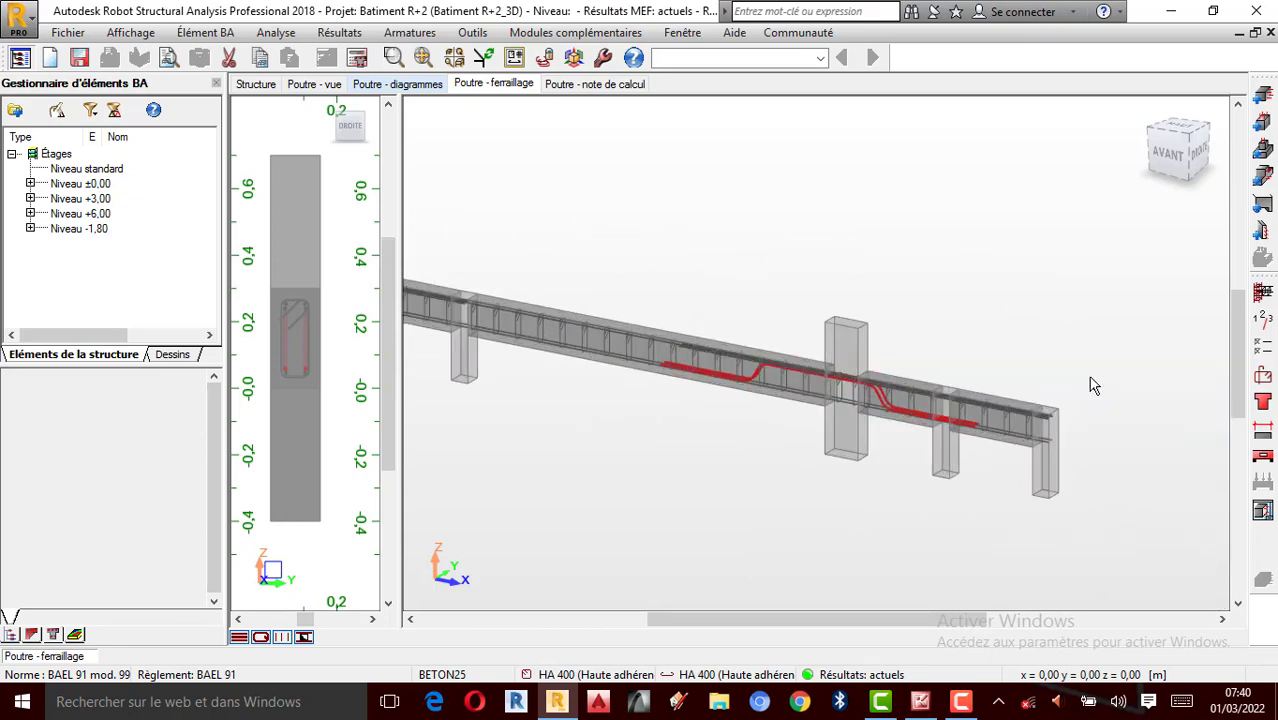
scroll(853, 428, "up", 3)
scroll(852, 425, "up", 1)
scroll(813, 348, "down", 1)
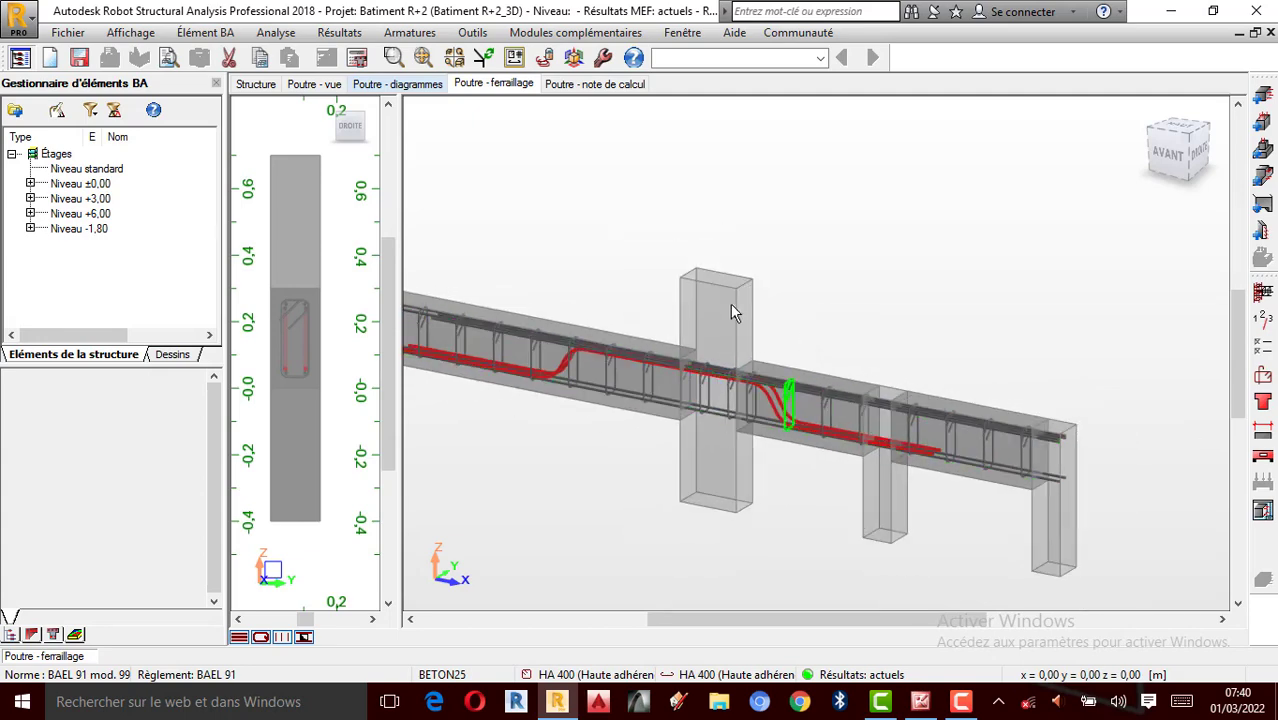
scroll(766, 268, "up", 2)
scroll(790, 229, "down", 2)
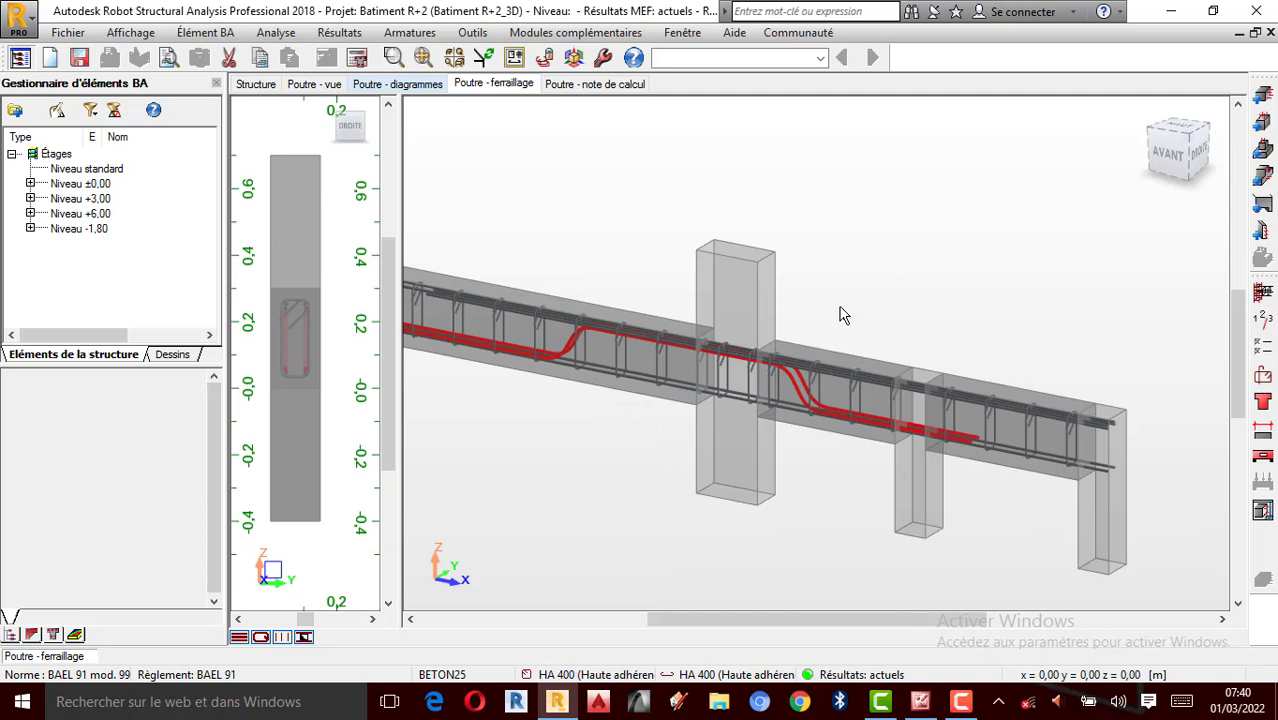
Show the beam's elevation view and examine the dimensions of spans P1 to P5 and supports V1 to V6
left_click(315, 86)
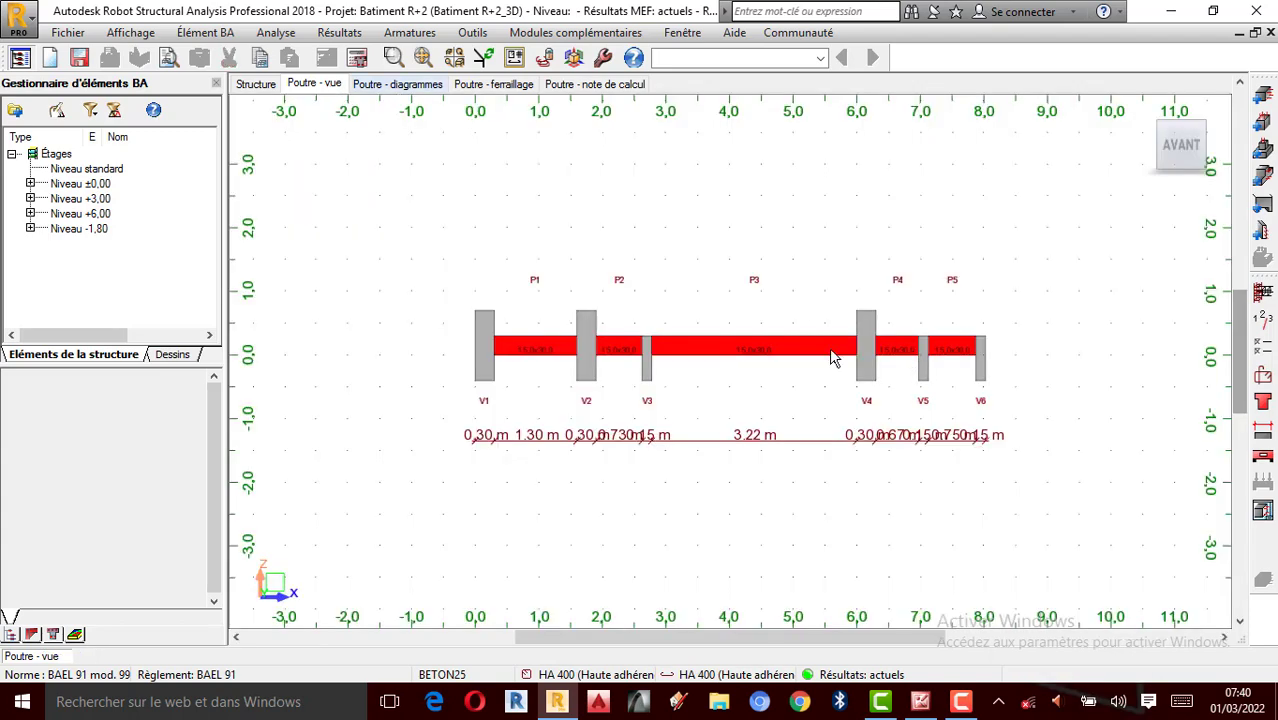
scroll(829, 347, "up", 1)
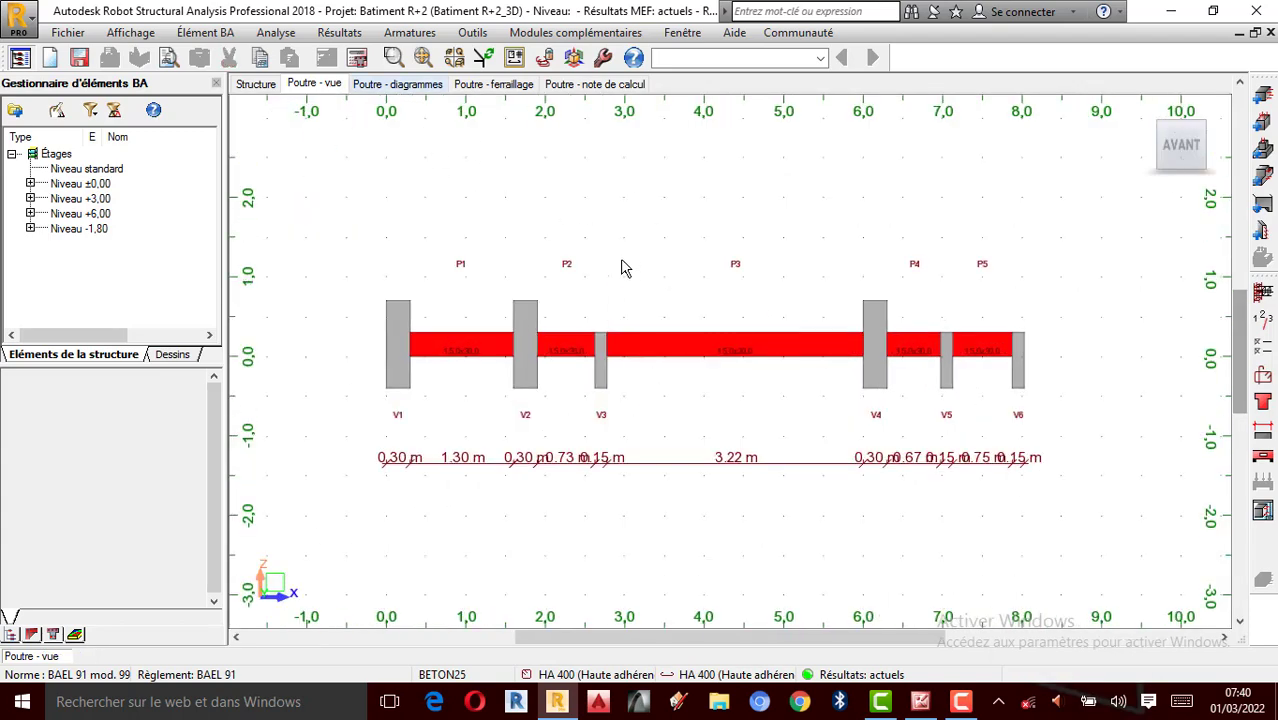
scroll(555, 326, "up", 1)
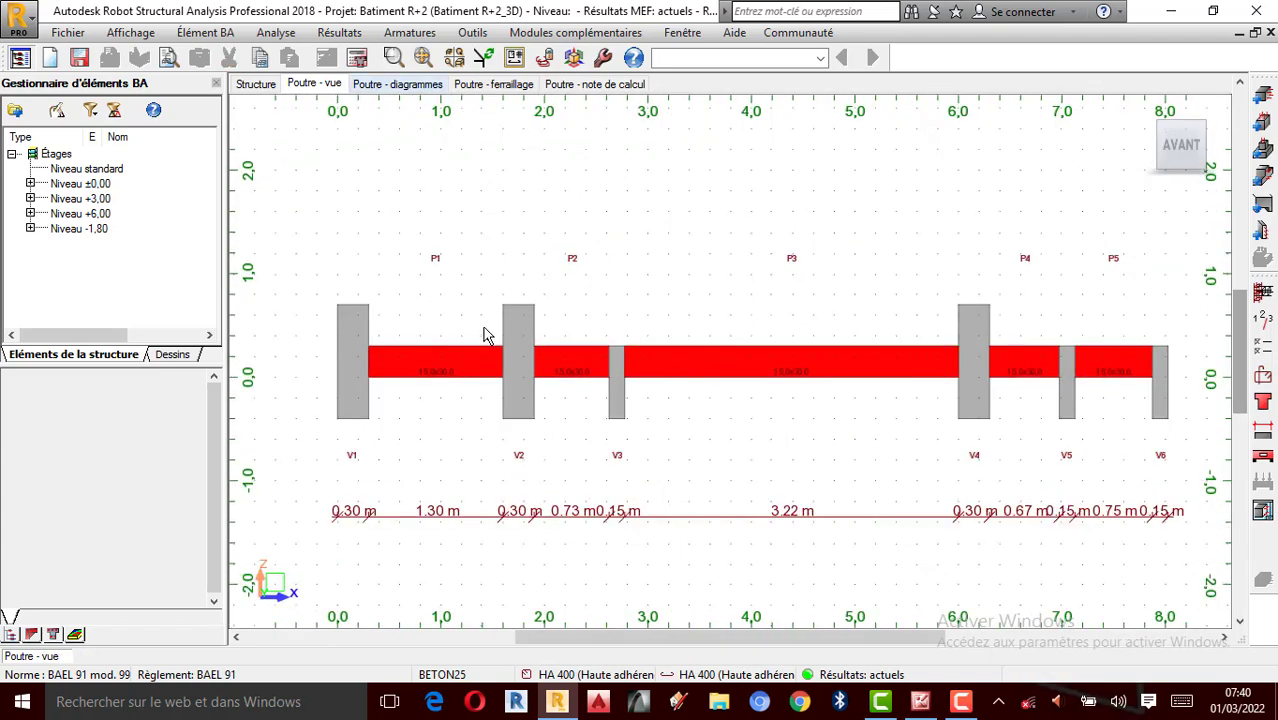
scroll(443, 382, "down", 1)
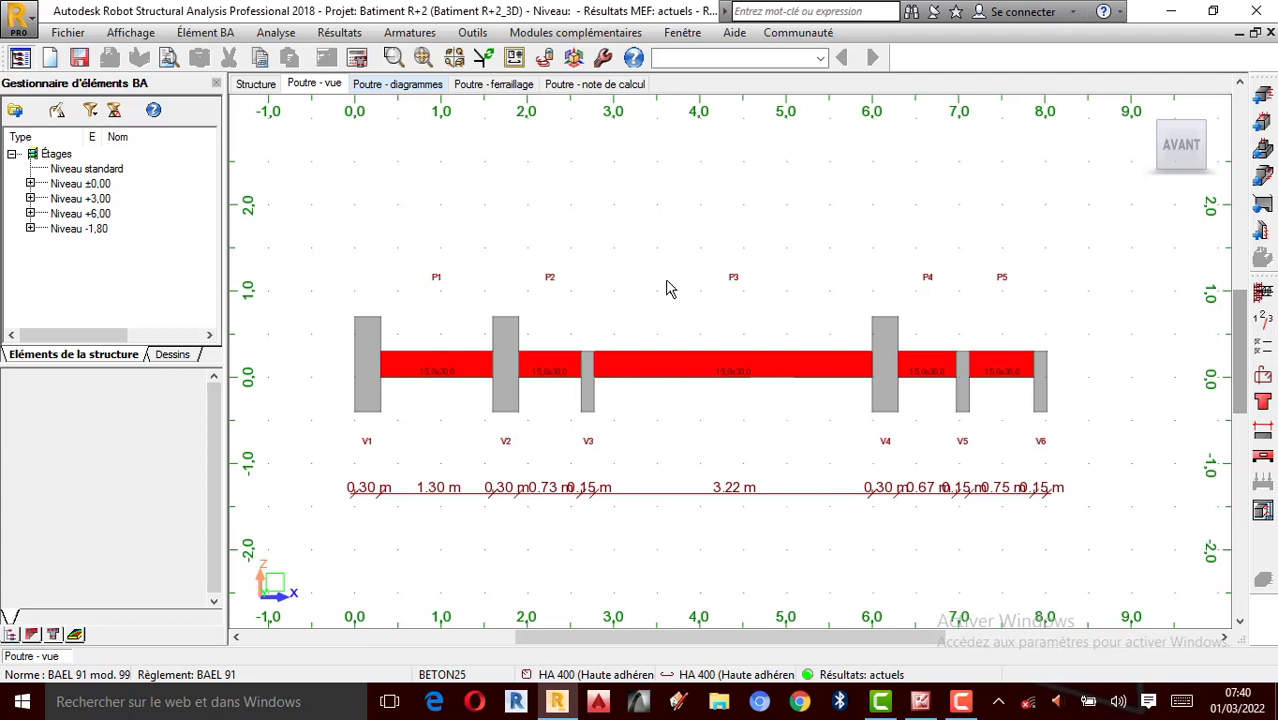
scroll(477, 310, "up", 1)
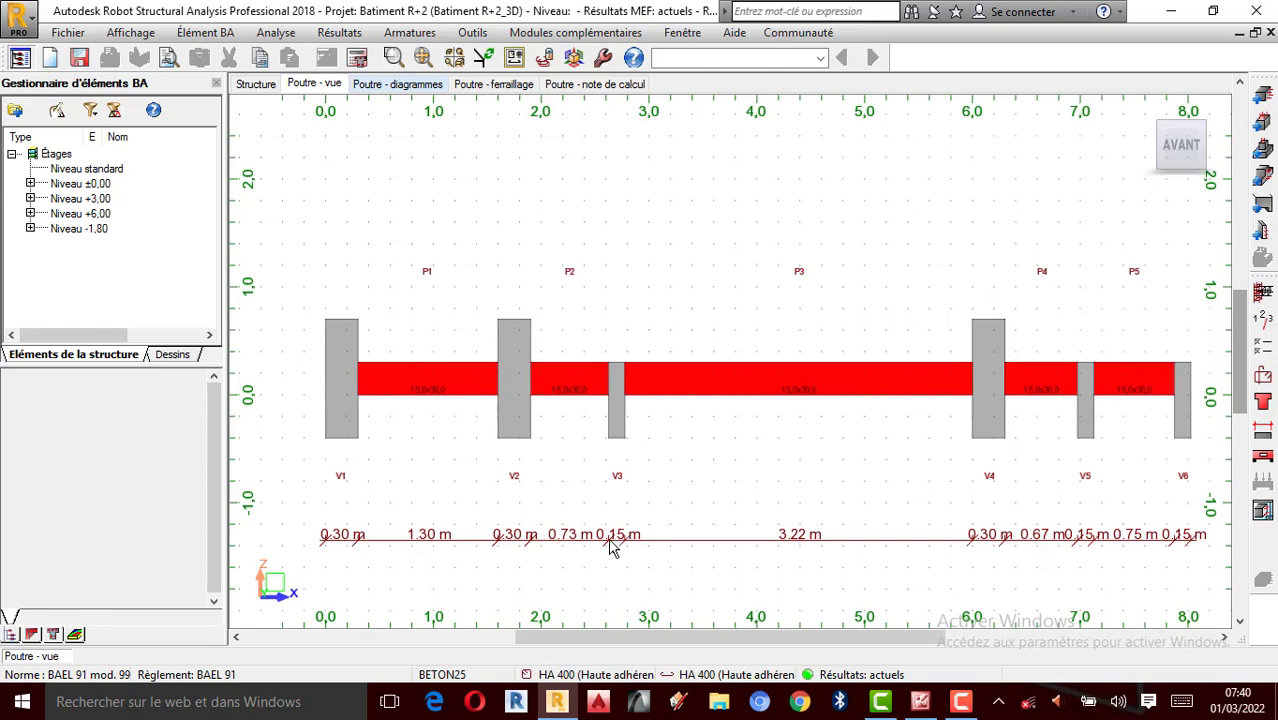
Check the execution drawing of span P1 and inspect the bent-up bars around support V4 in the 3D reinforcement view
scroll(508, 528, "down", 1)
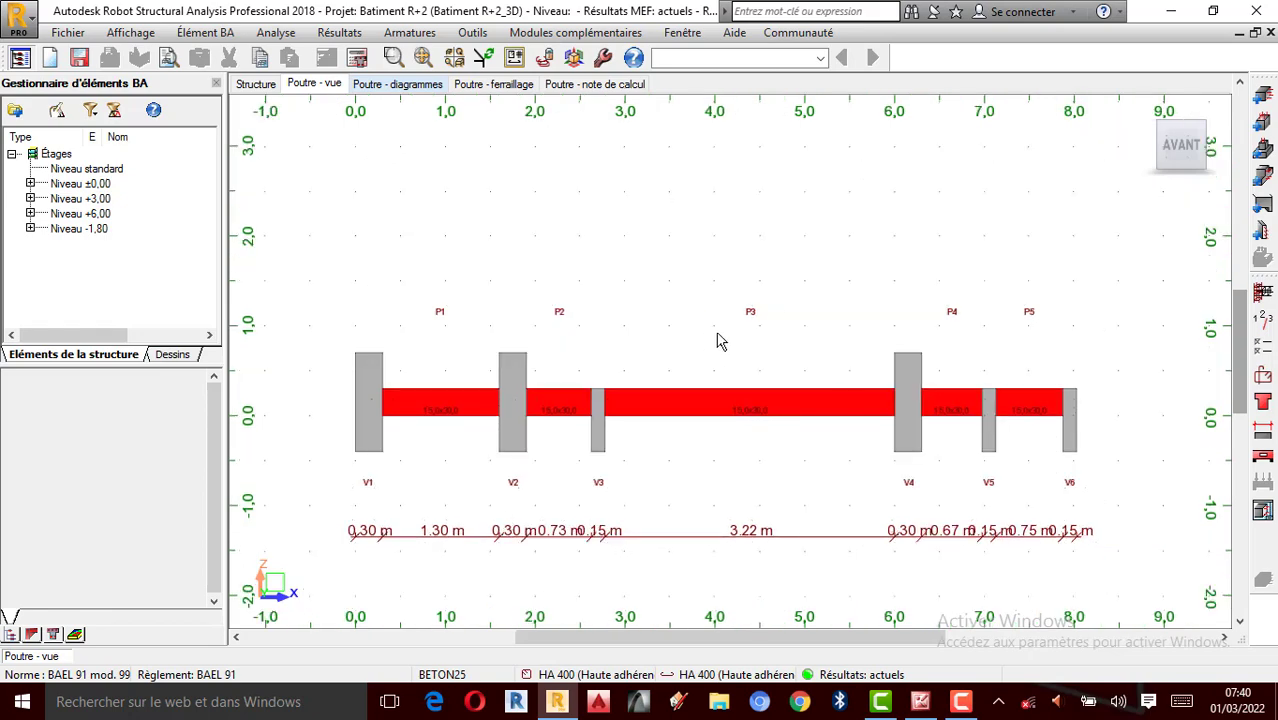
scroll(805, 298, "down", 1)
scroll(732, 365, "up", 1)
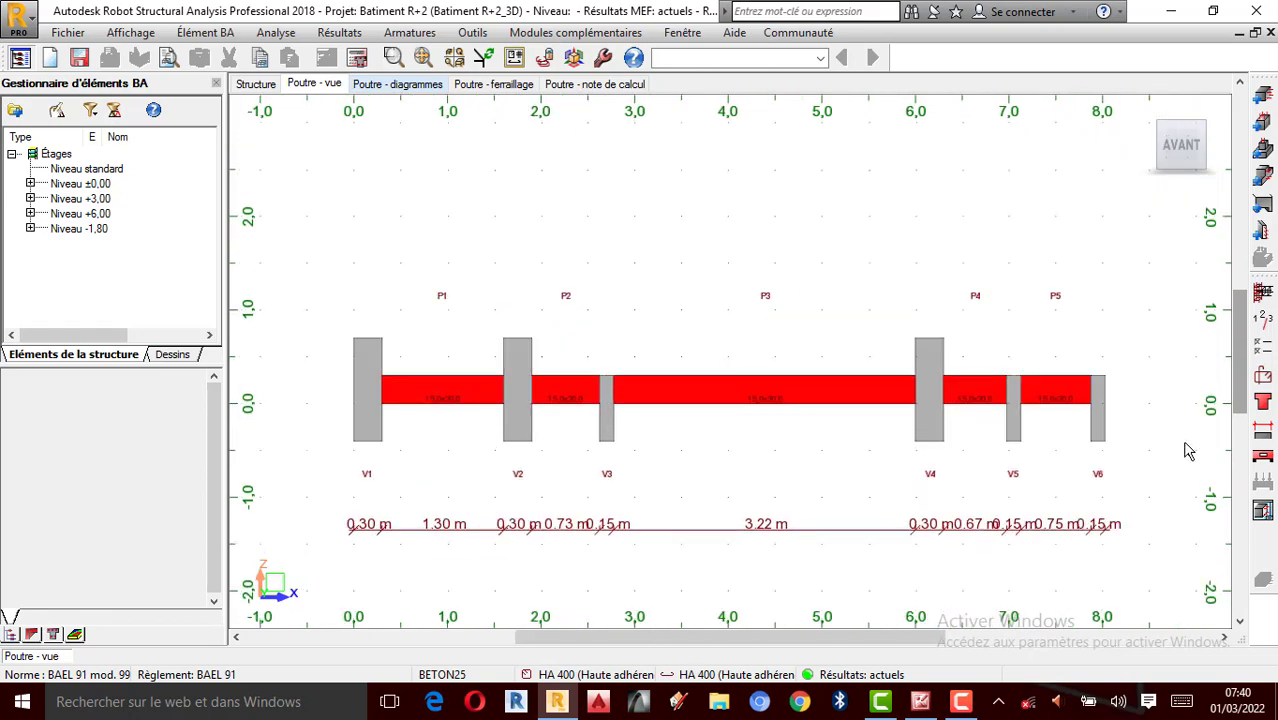
left_click(1266, 511)
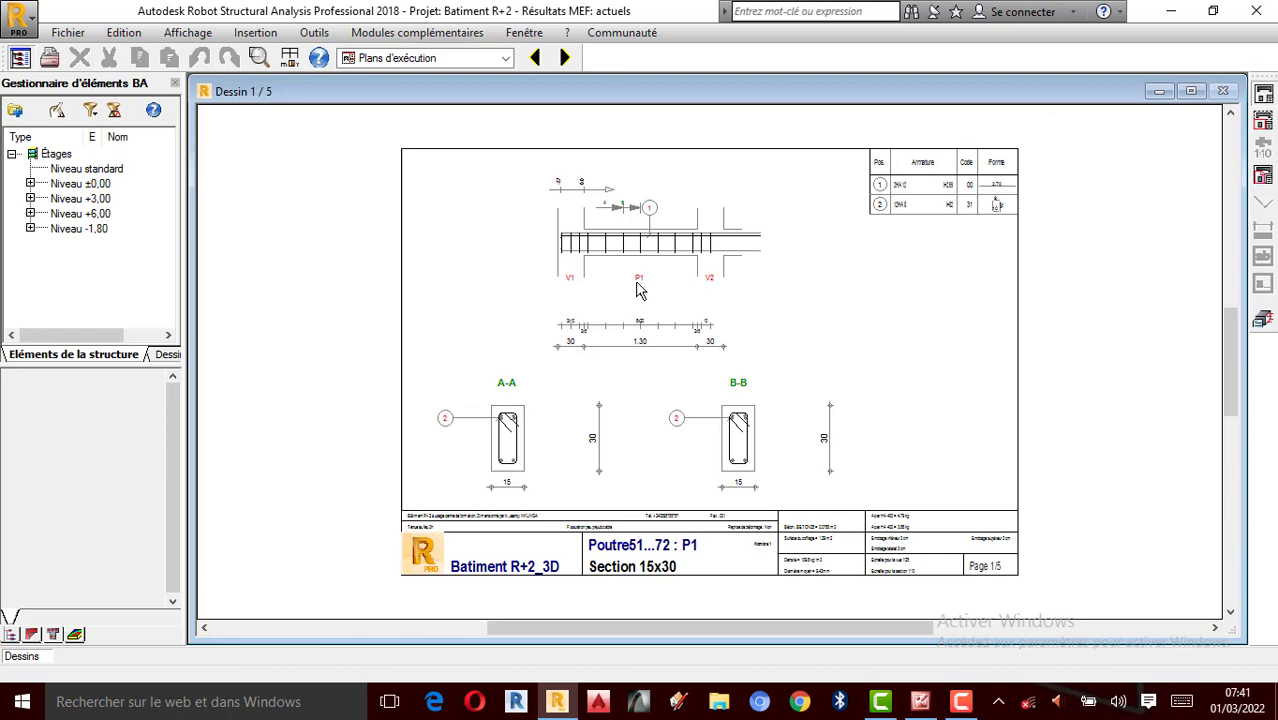
left_click(1262, 318)
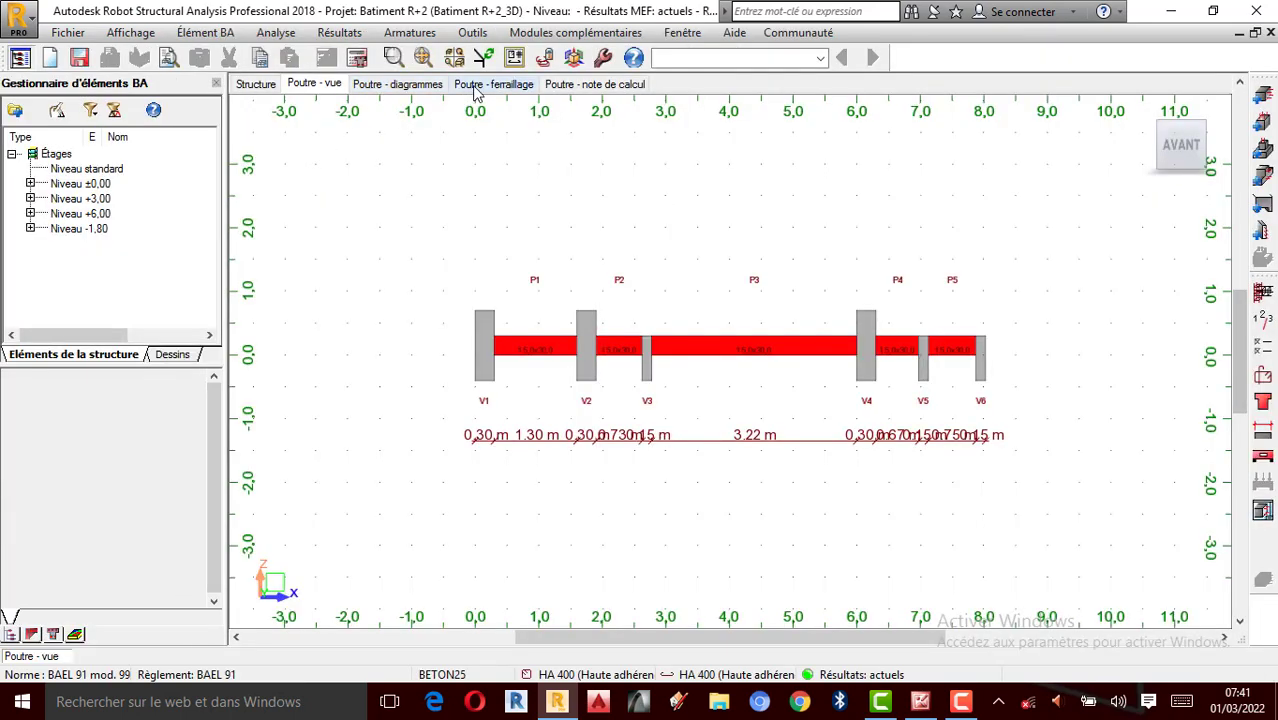
left_click(490, 84)
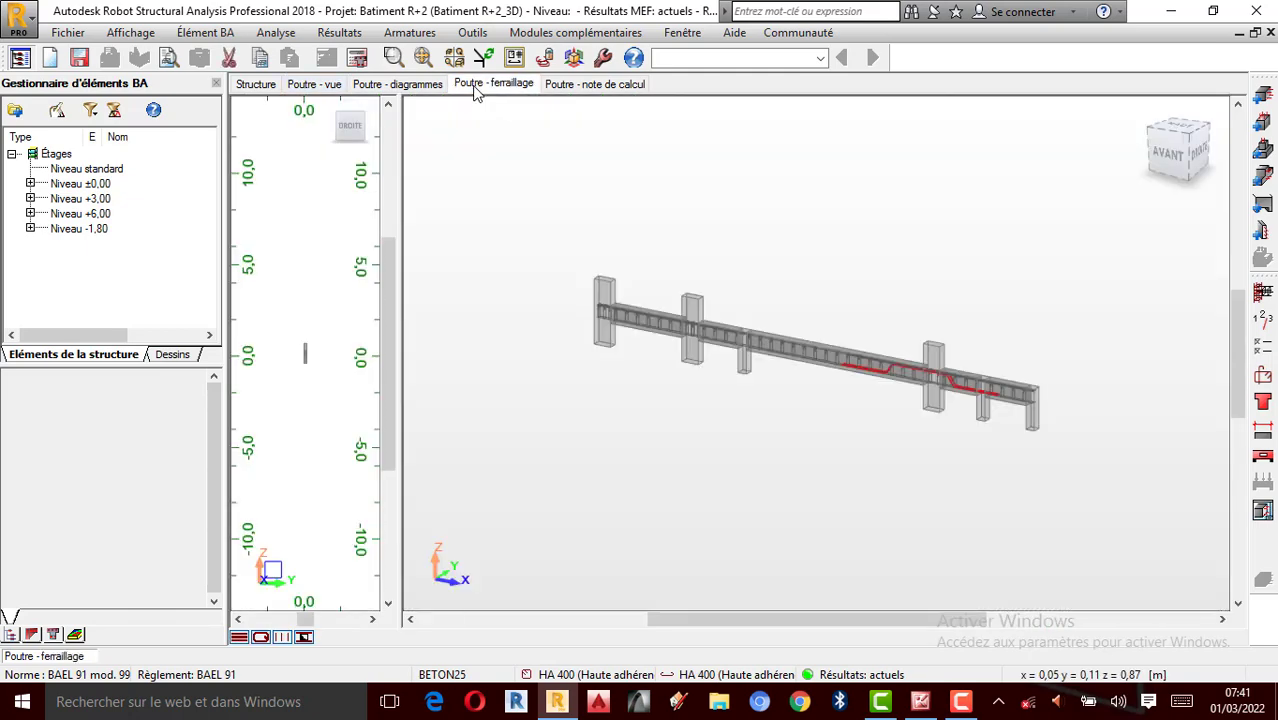
scroll(1026, 379, "up", 3)
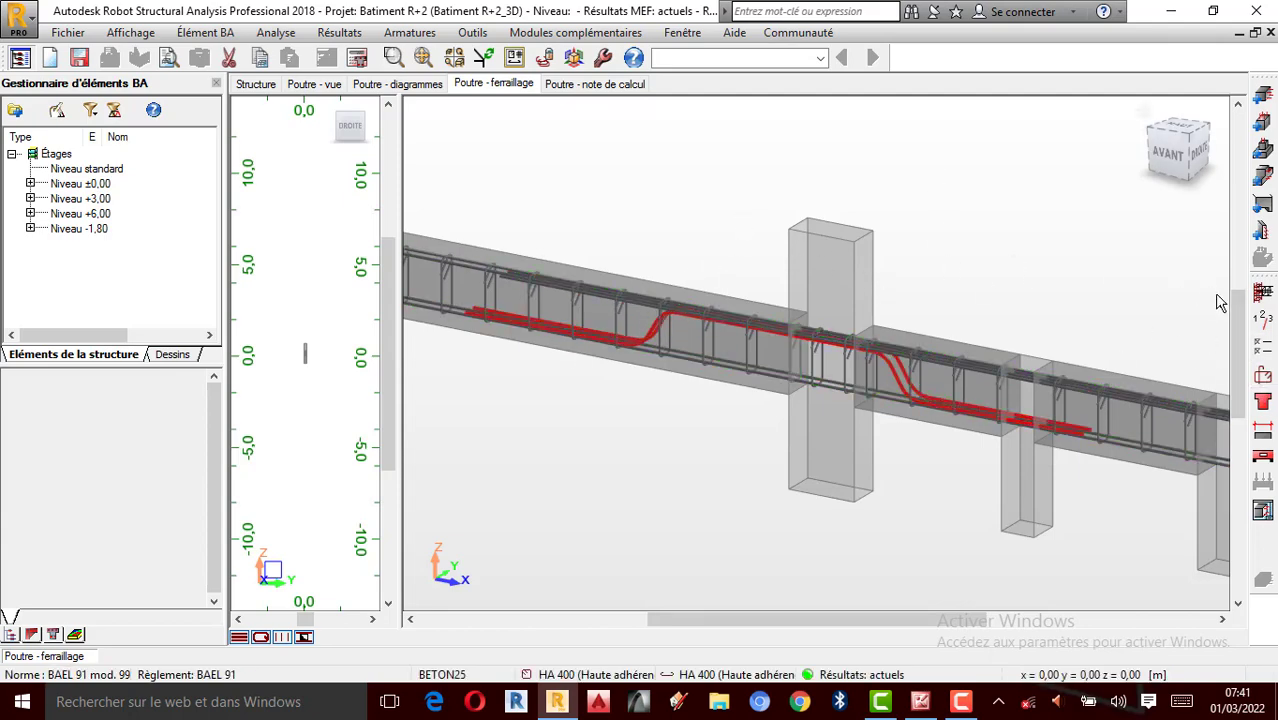
Disable the bent-up upper bars (Relevages des barres supérieures) in the general reinforcement pattern settings
left_click(1263, 377)
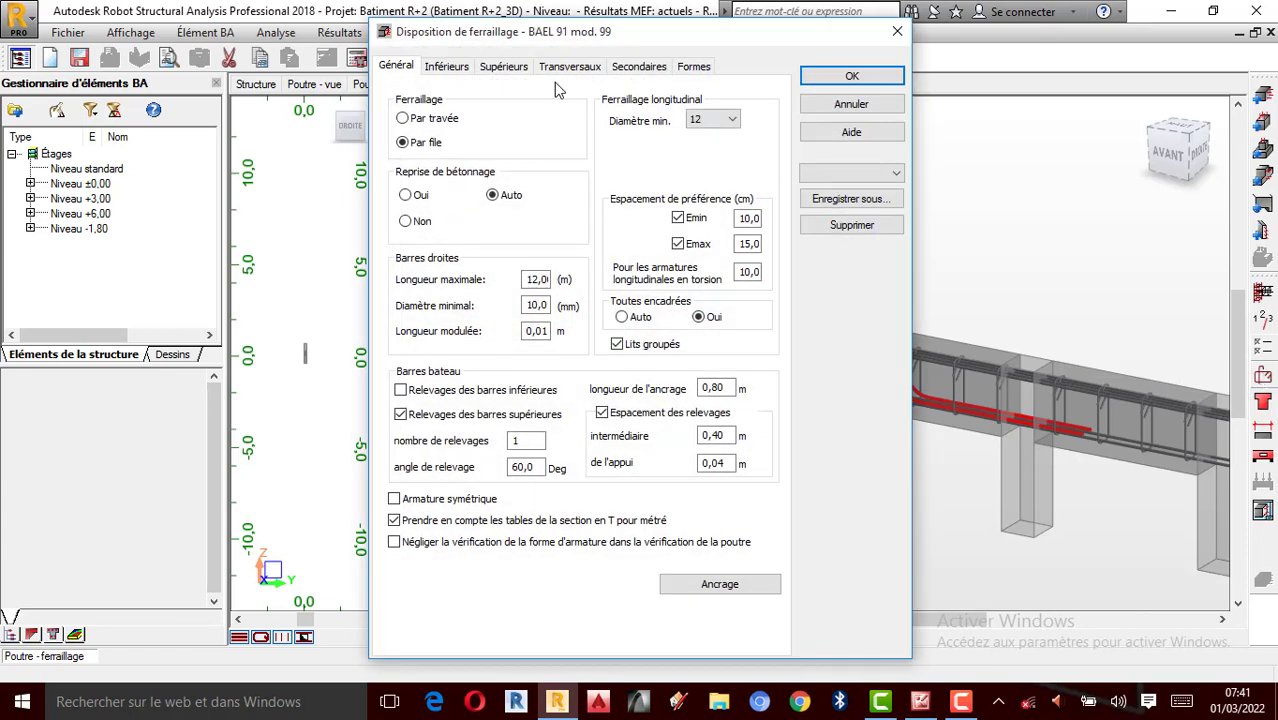
left_click(447, 72)
left_click(396, 66)
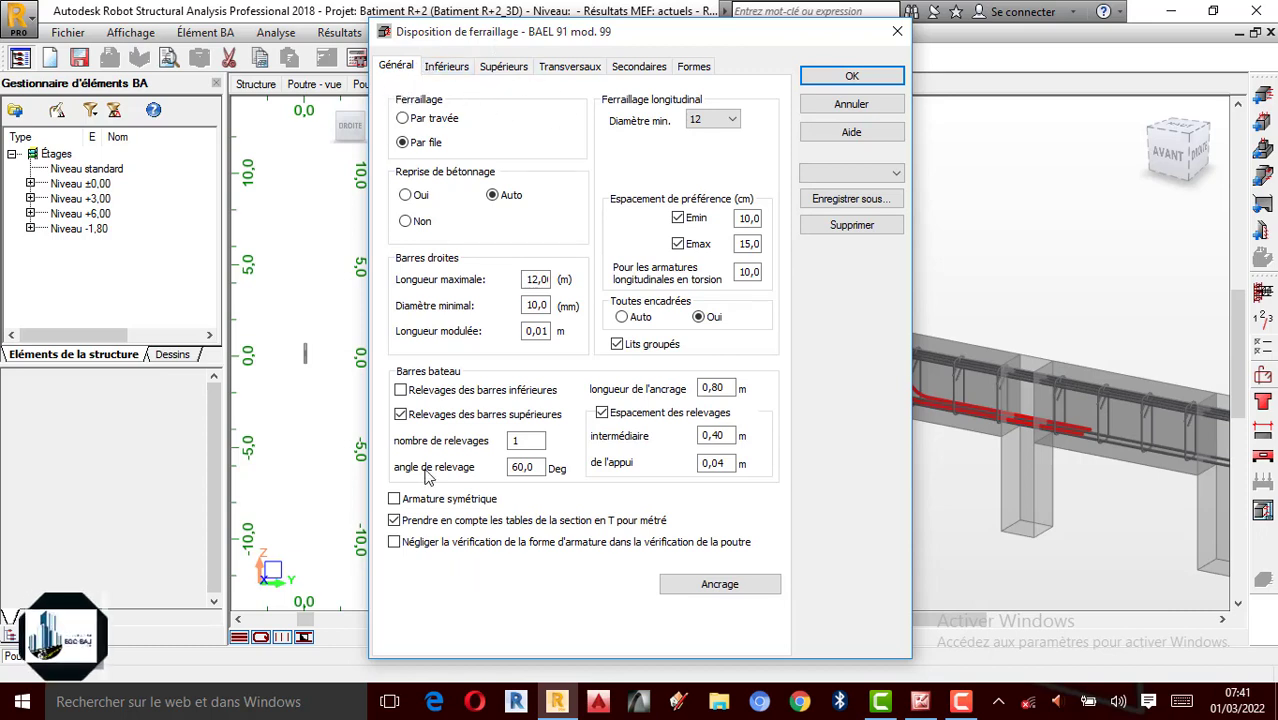
left_click(400, 414)
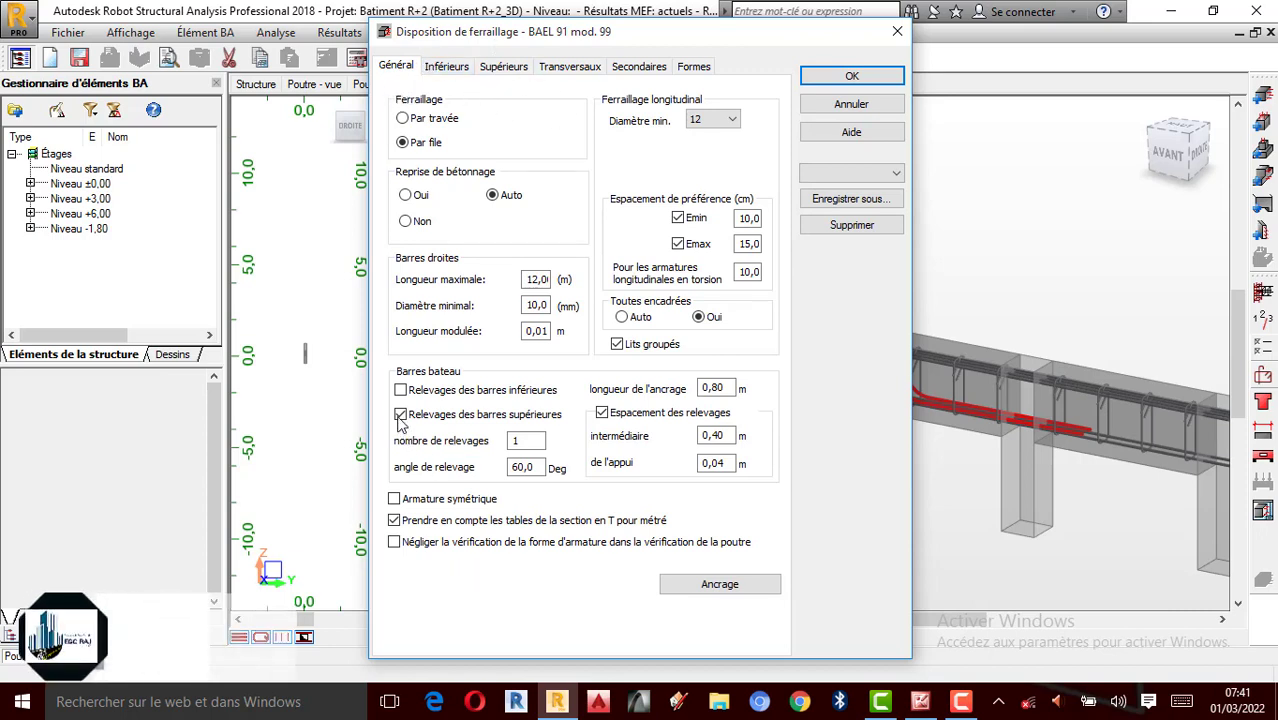
left_click(845, 78)
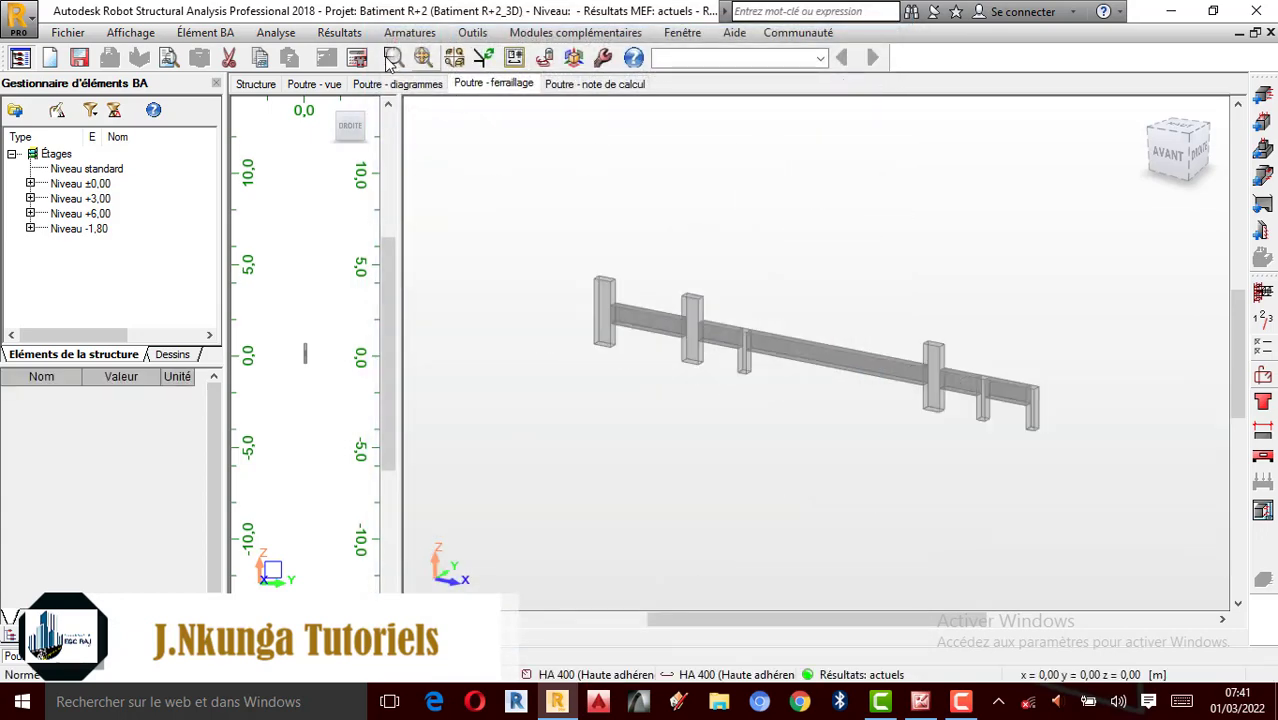
Include number and diameter, length, spacing and the longitudinal bars in section in the reinforcement descriptions of the drawing parameters
left_click(358, 58)
left_click(783, 437)
left_click(275, 32)
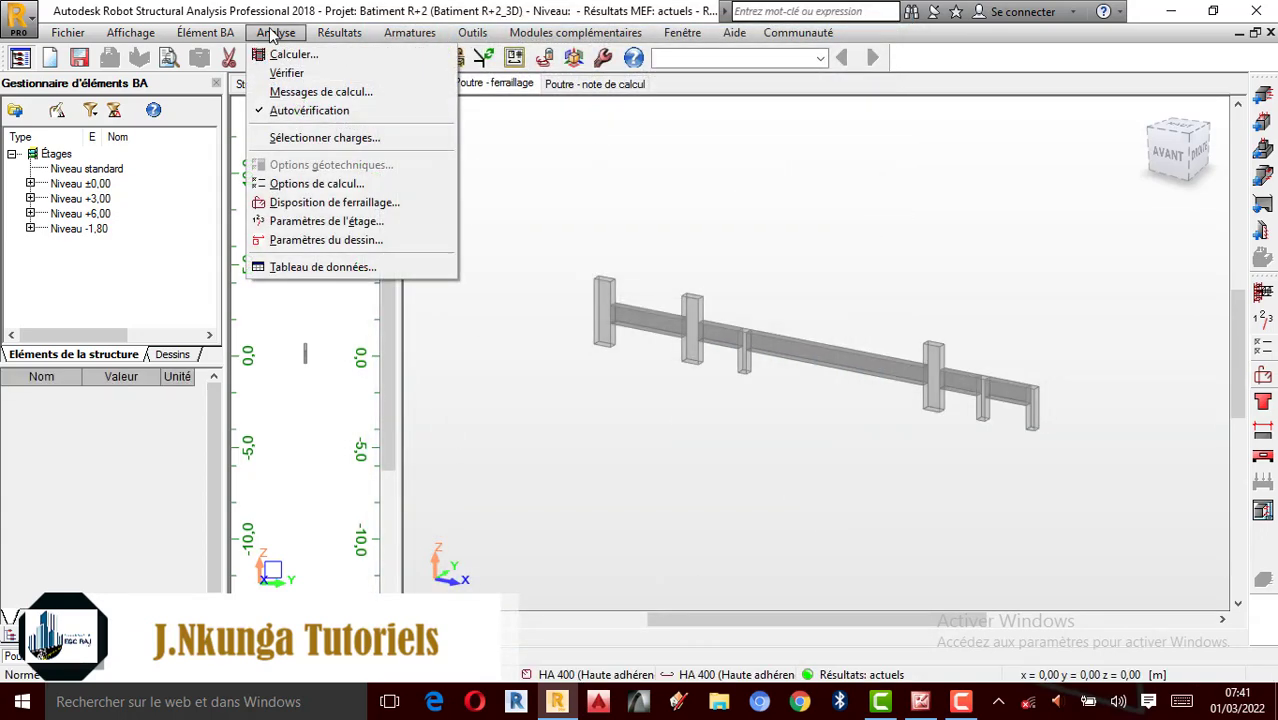
left_click(352, 242)
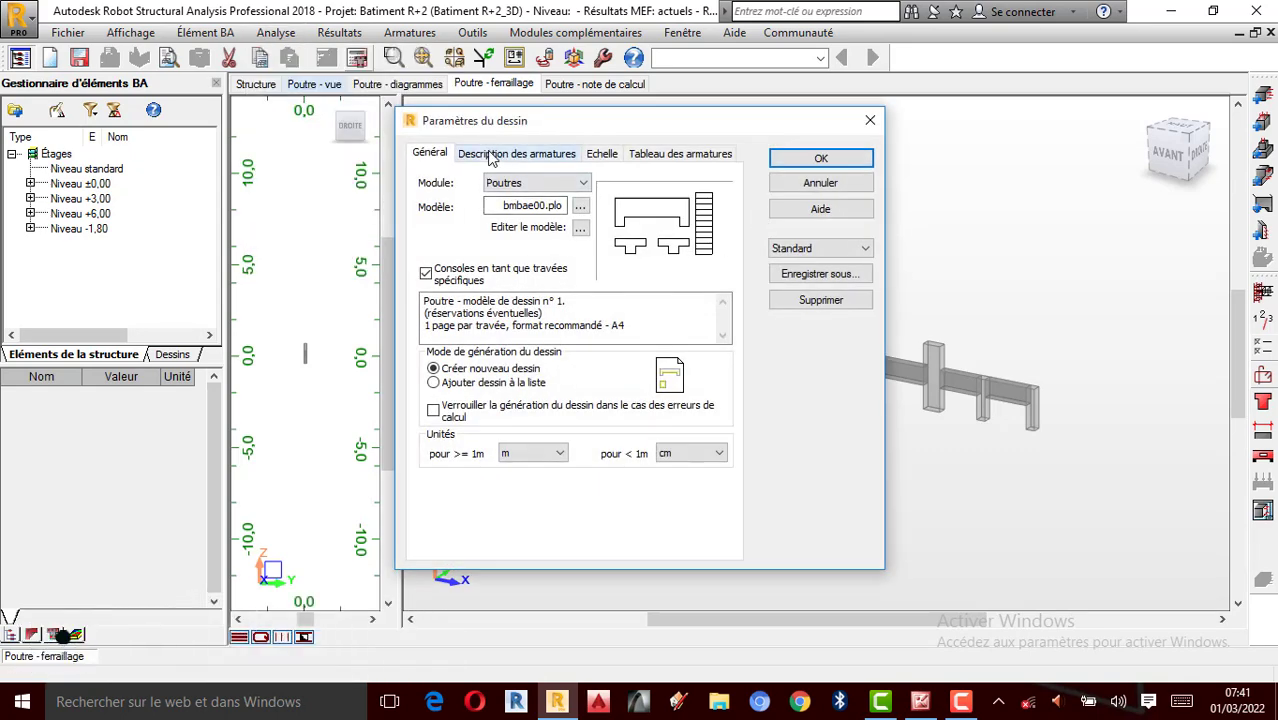
left_click(490, 162)
left_click(436, 228)
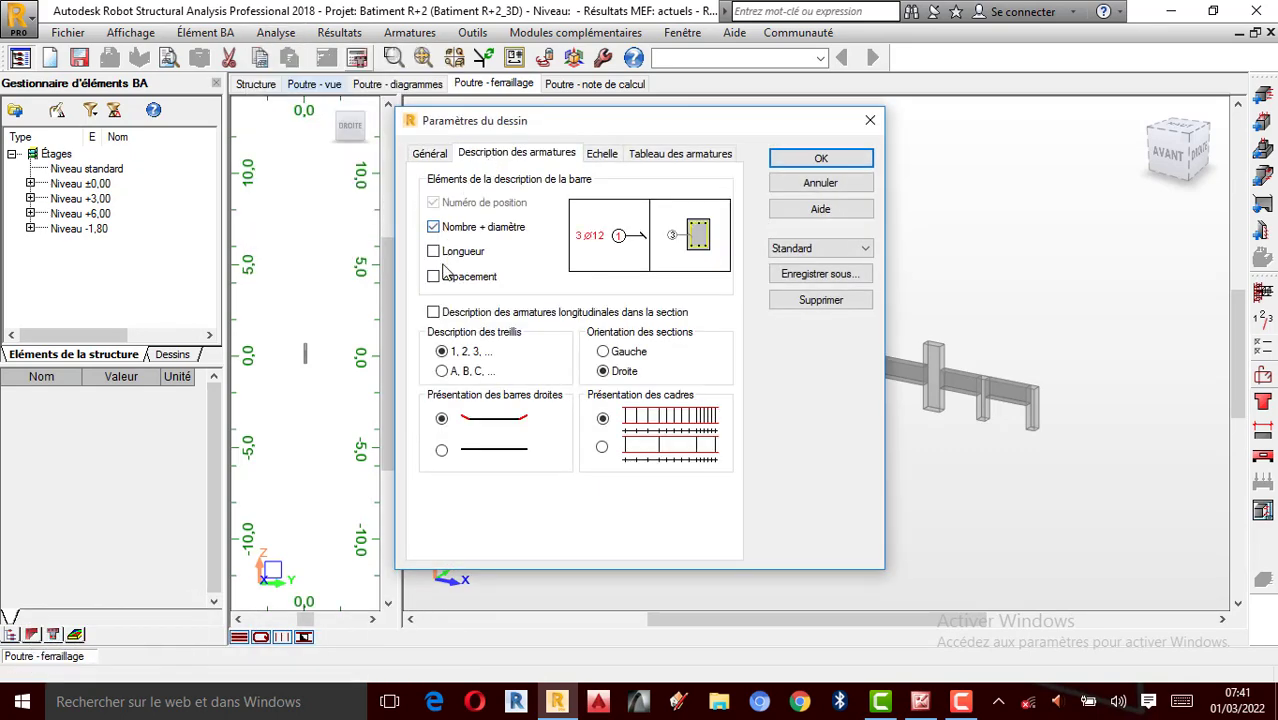
left_click(452, 254)
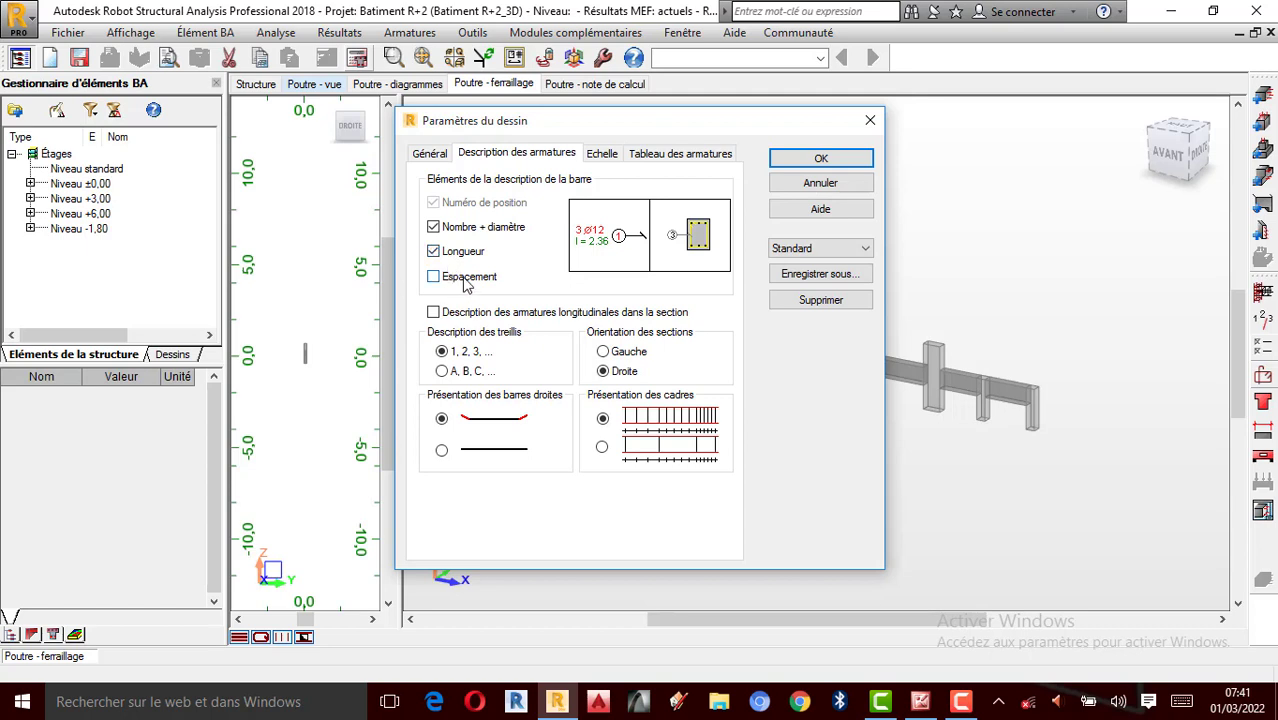
left_click(464, 280)
left_click(465, 316)
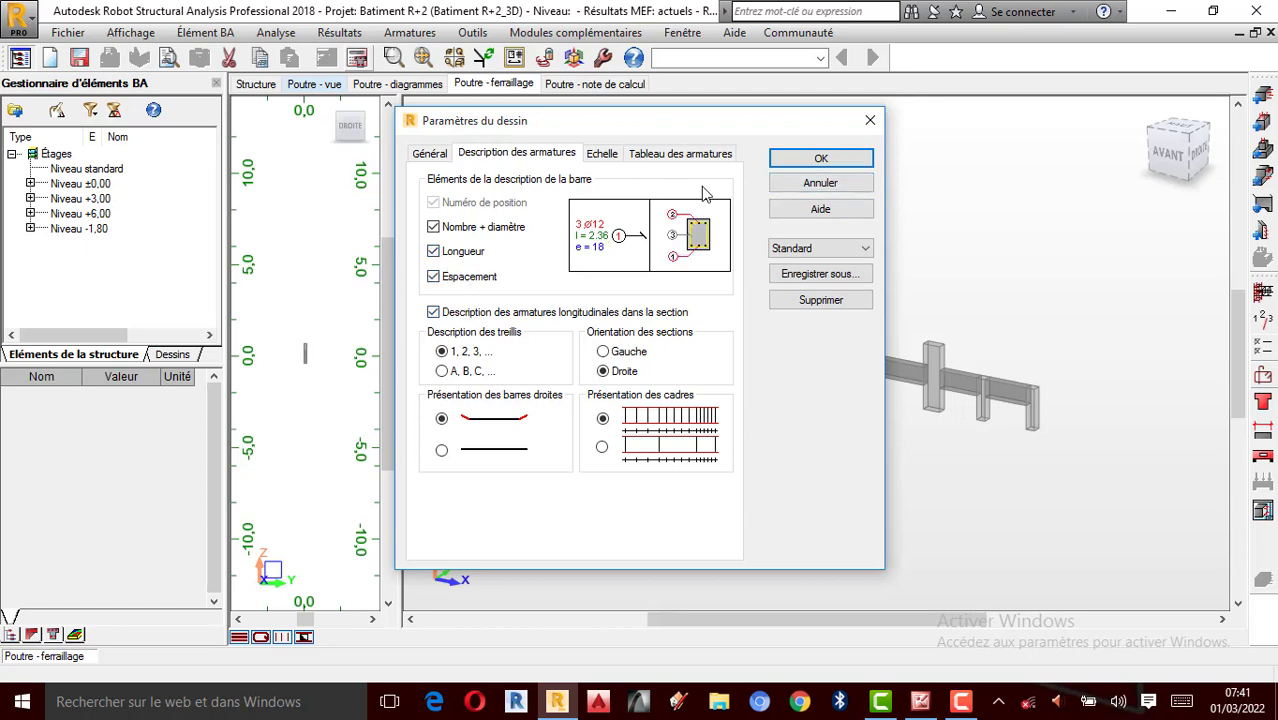
Add the number of pieces (Nombre de pièces) and steel type (Type d'acier) to the drawing's reinforcement table and apply the parameters
left_click(686, 160)
left_click(425, 210)
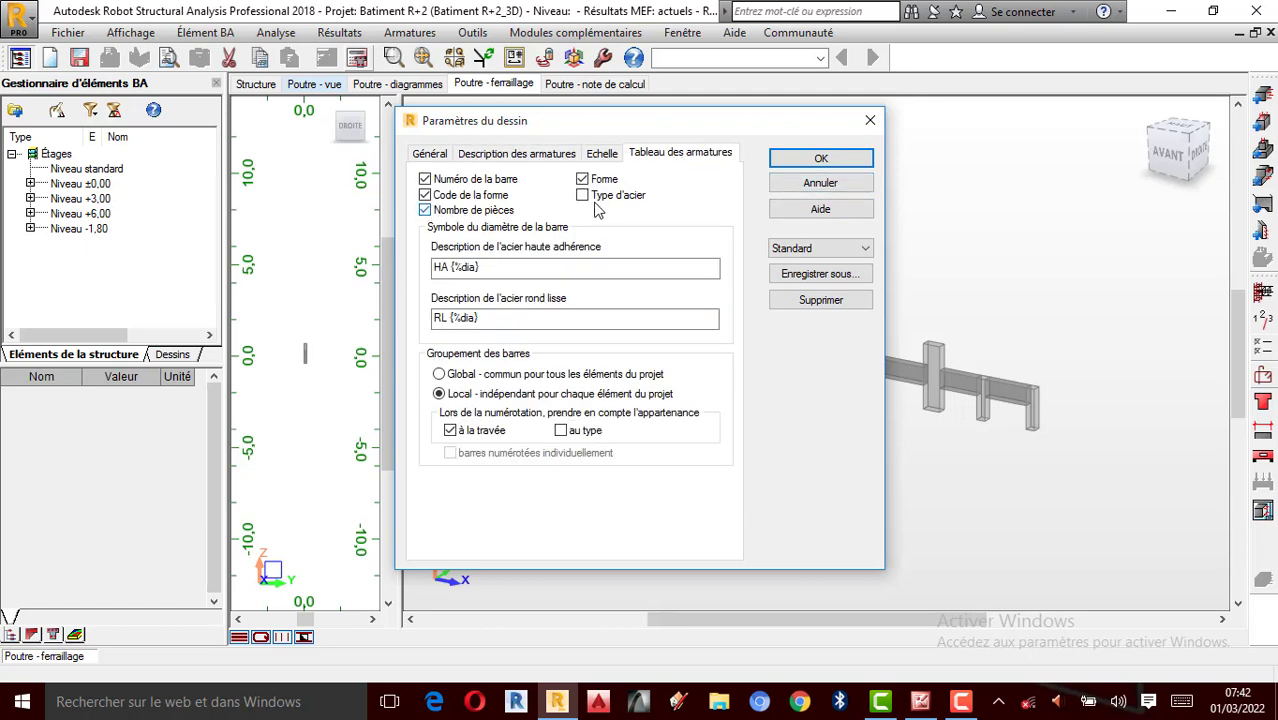
left_click(588, 197)
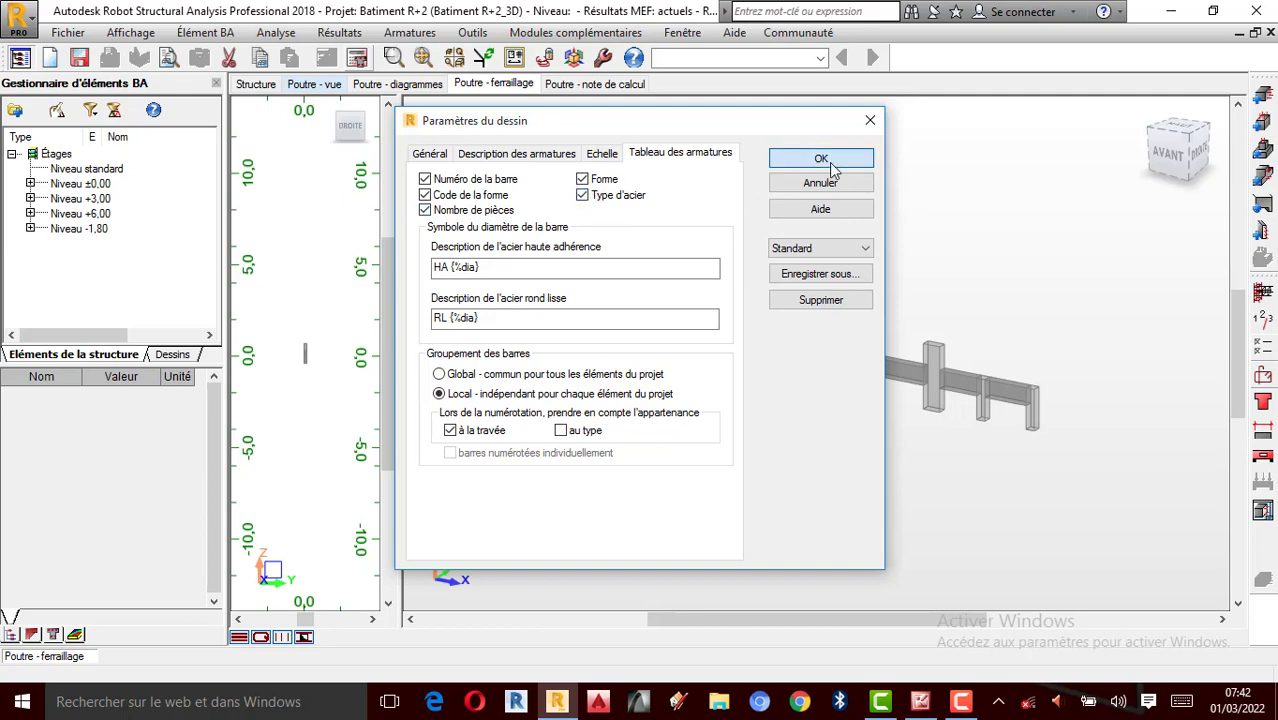
left_click(821, 159)
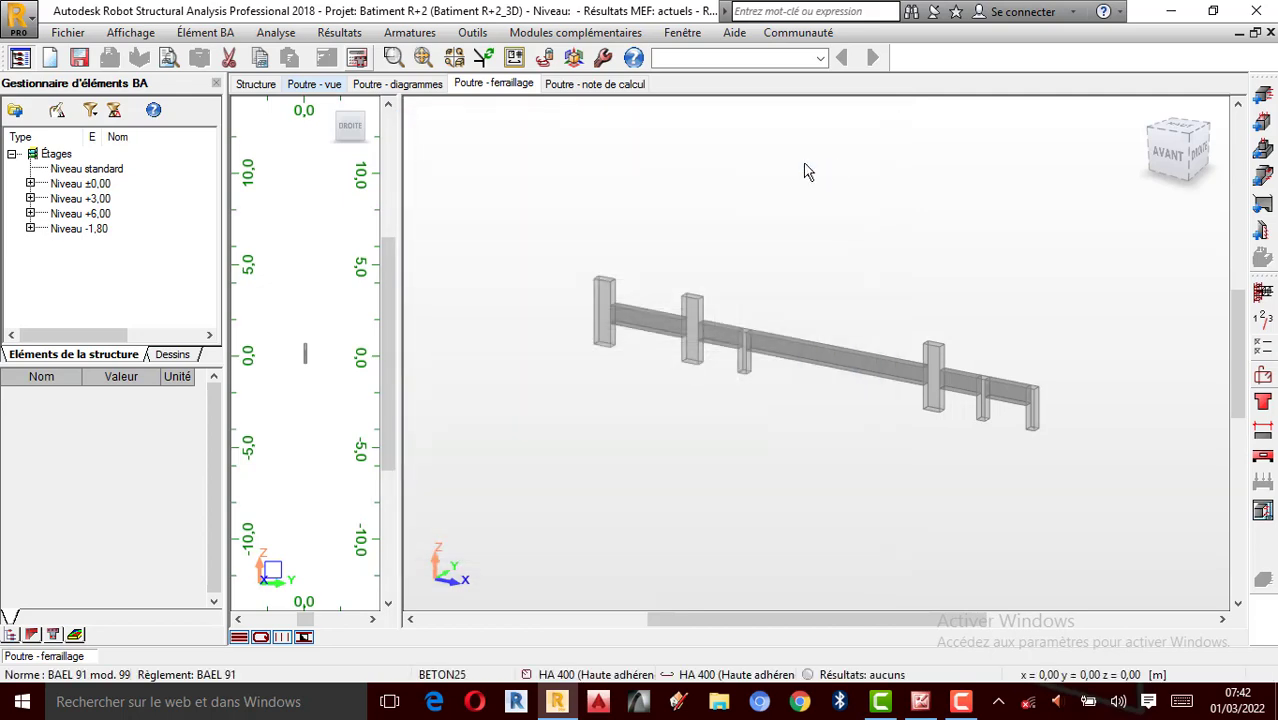
Calculate the beam without bent-up bars, with drawings generated for the calculated elements
left_click(357, 58)
left_click(485, 359)
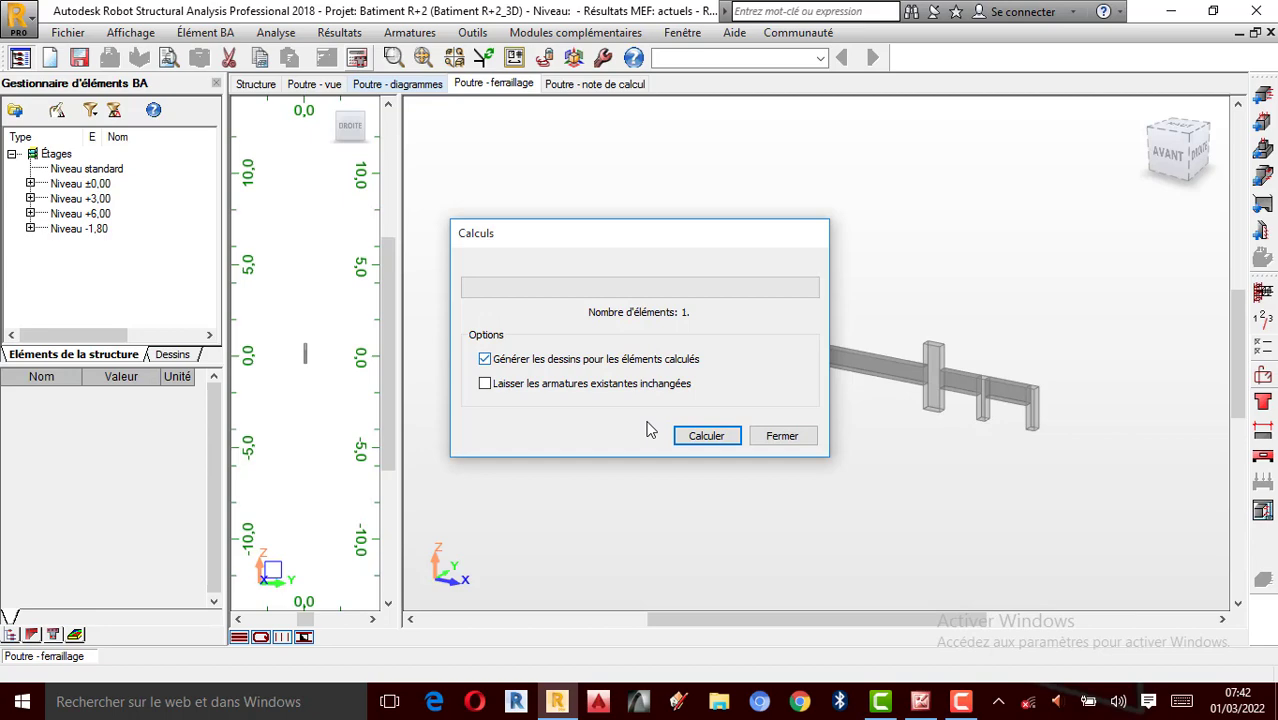
left_click(703, 438)
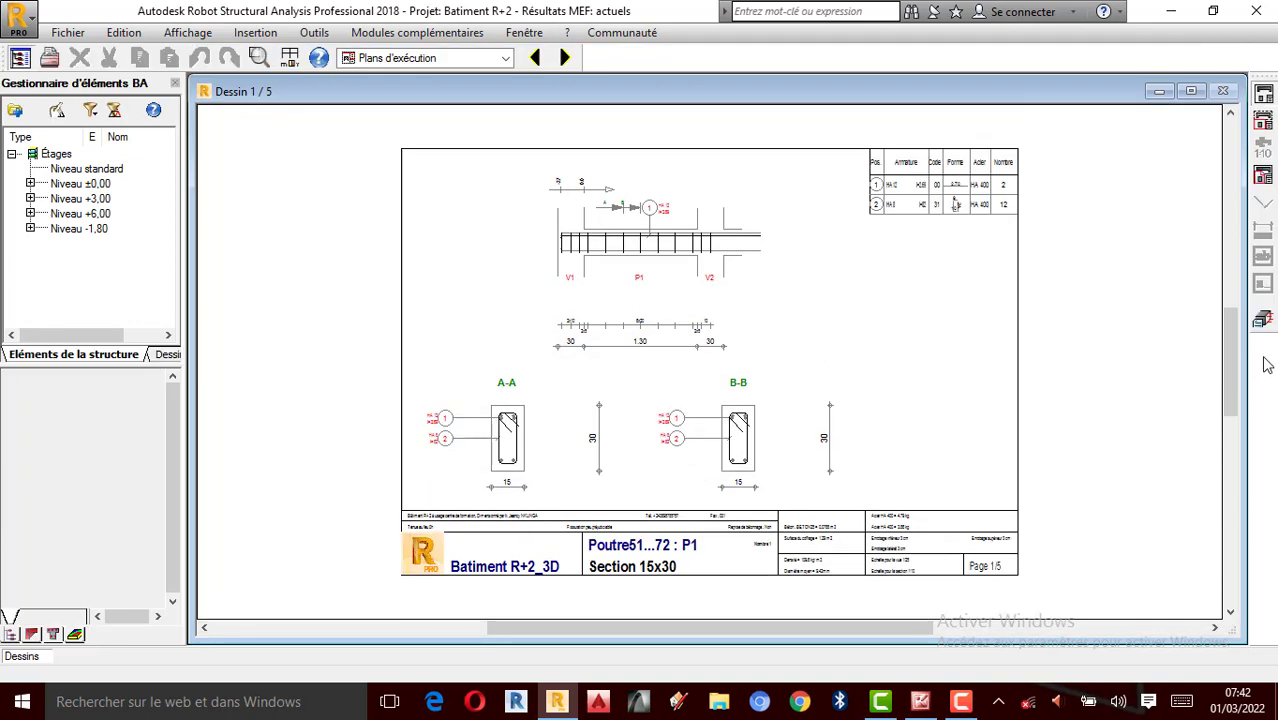
Examine the recalculated 3D reinforcement along the spans and at support V4, comparing its bars with the previous bent-up layout
left_click(1262, 319)
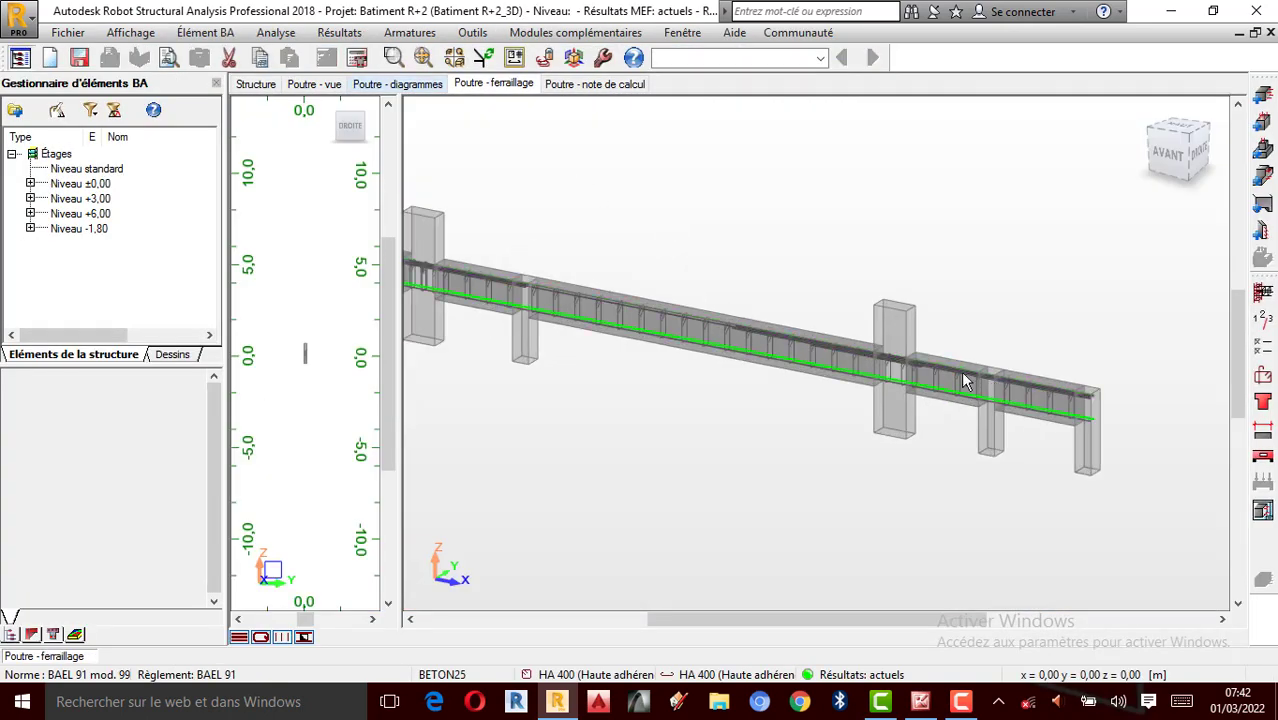
scroll(962, 376, "up", 5)
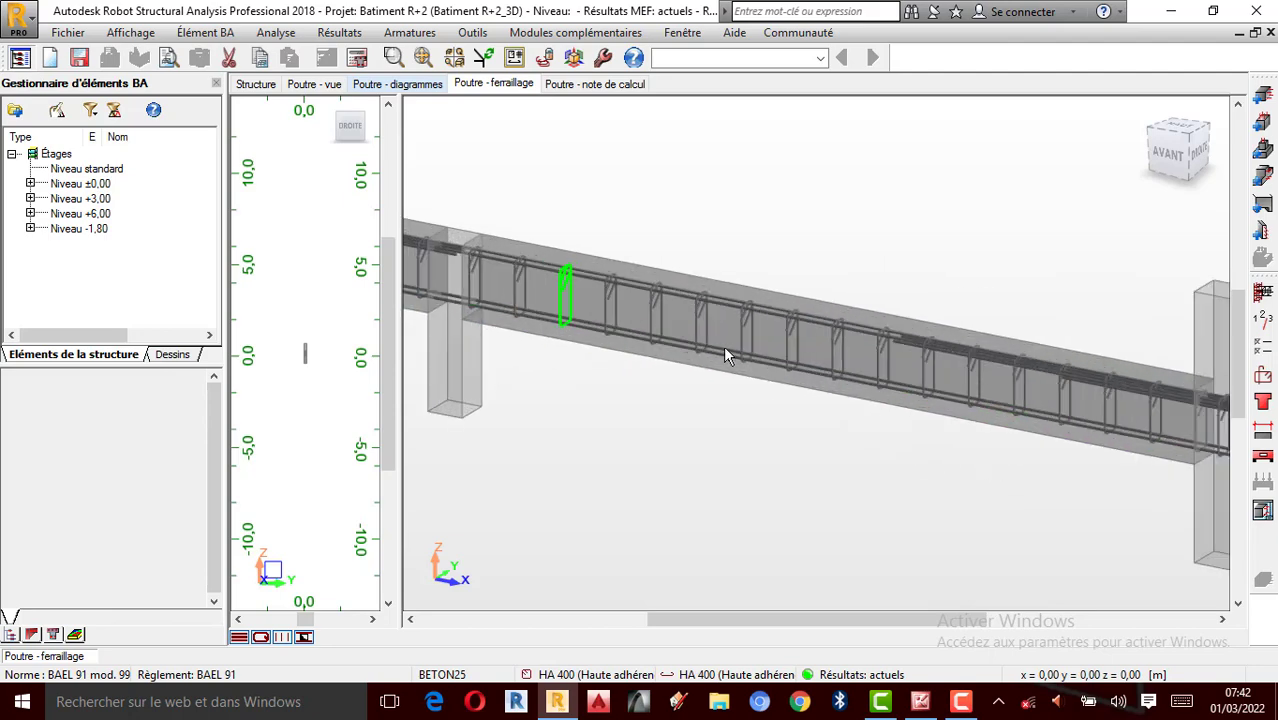
scroll(723, 355, "down", 4)
scroll(484, 280, "up", 2)
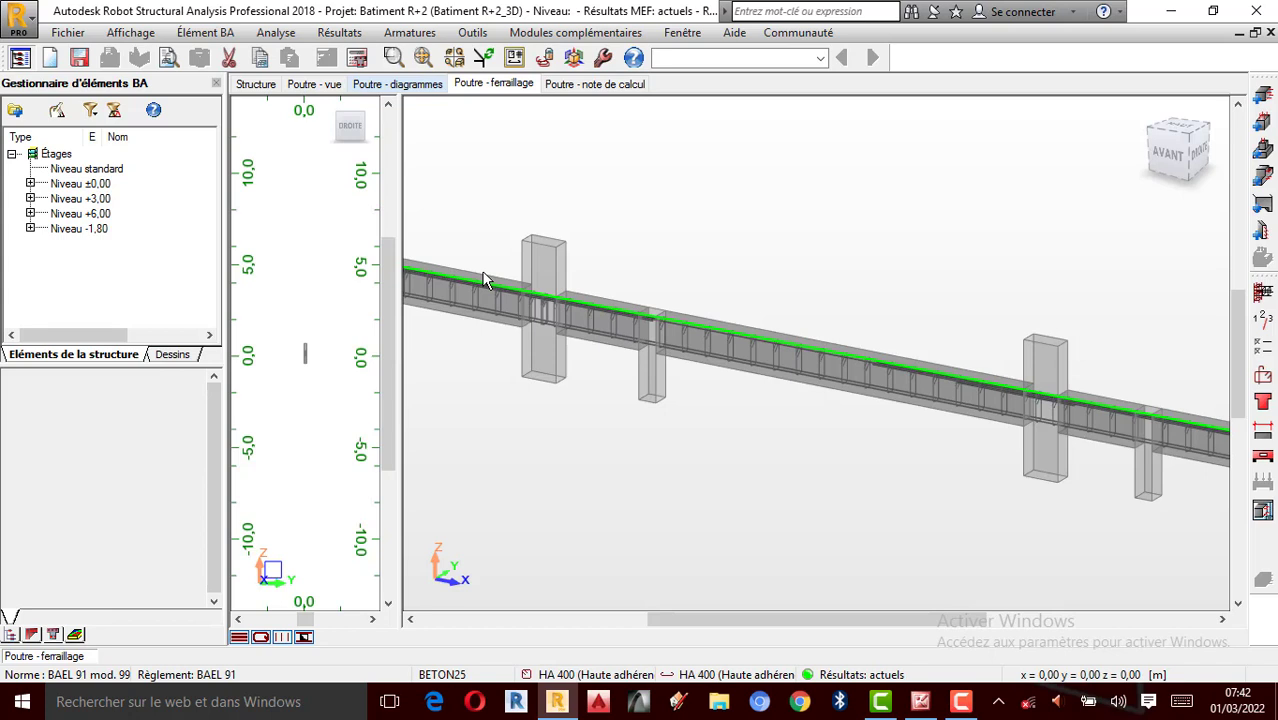
scroll(596, 271, "up", 2)
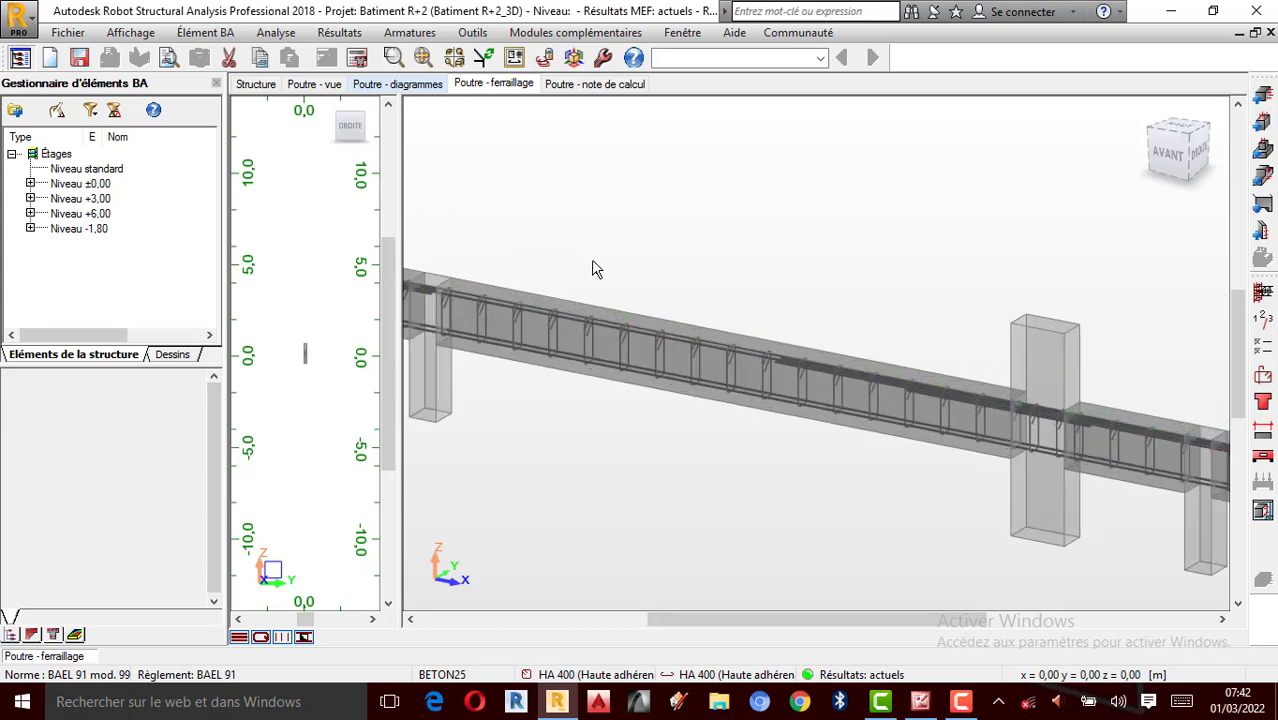
scroll(573, 271, "down", 3)
scroll(679, 322, "up", 4)
scroll(610, 301, "down", 3)
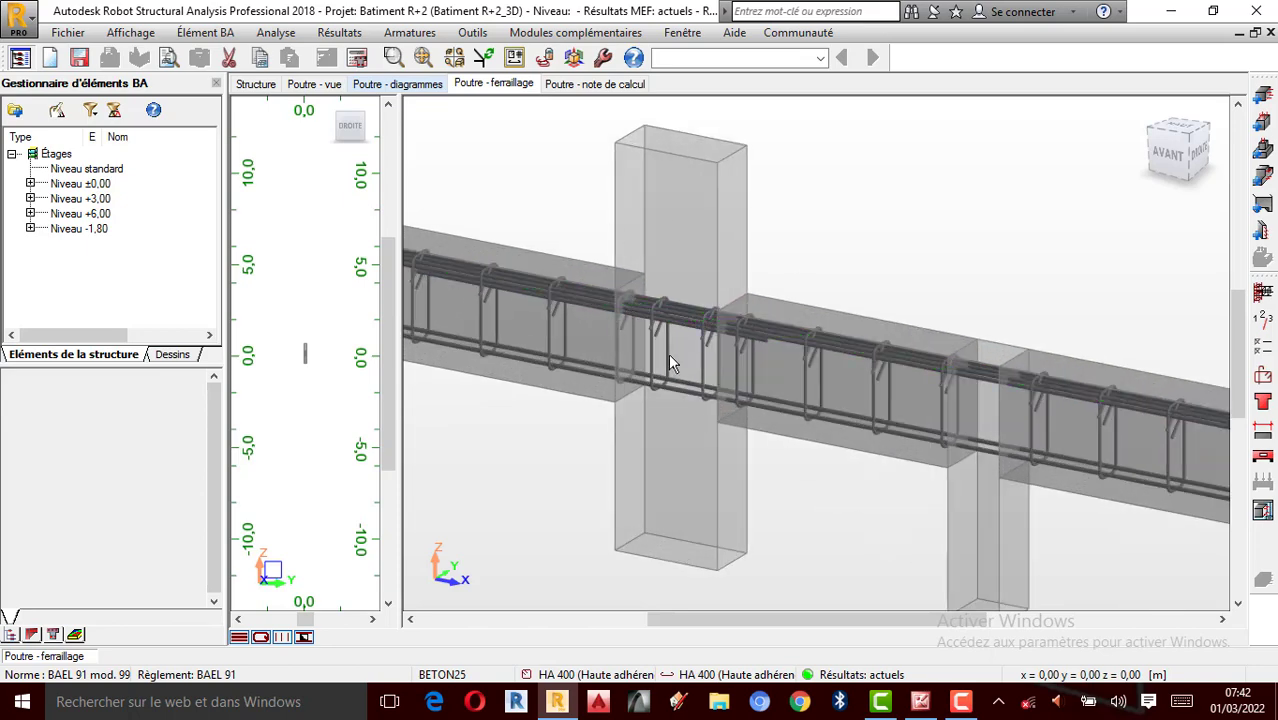
scroll(626, 258, "up", 4)
scroll(644, 394, "down", 4)
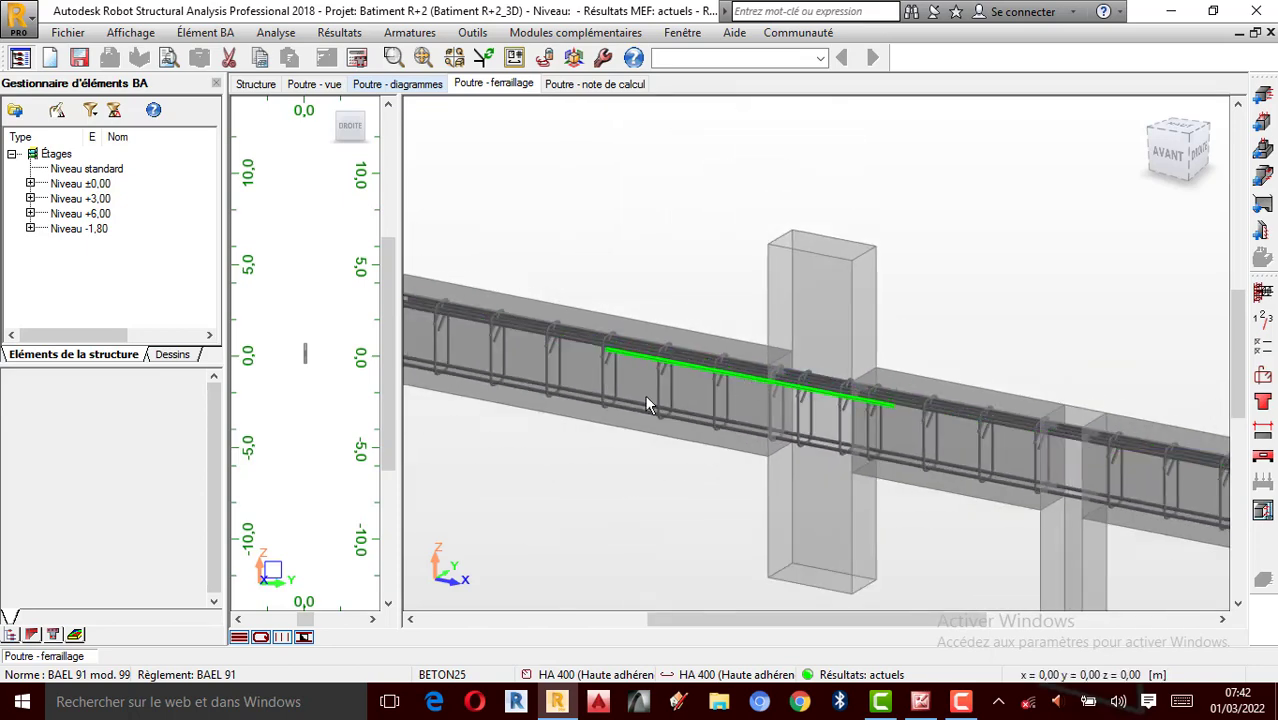
scroll(862, 356, "up", 3)
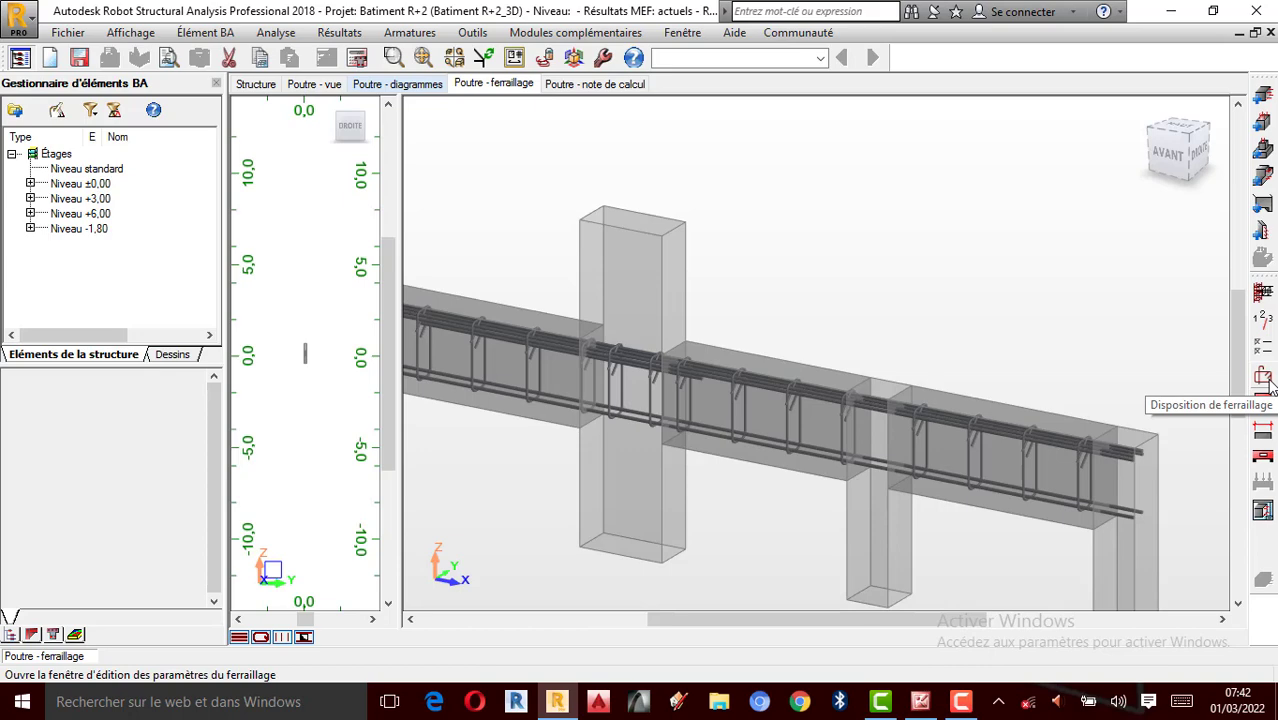
Re-enable Relevages des barres supérieures in the reinforcement pattern and recalculate the beam with drawings generated
left_click(1264, 378)
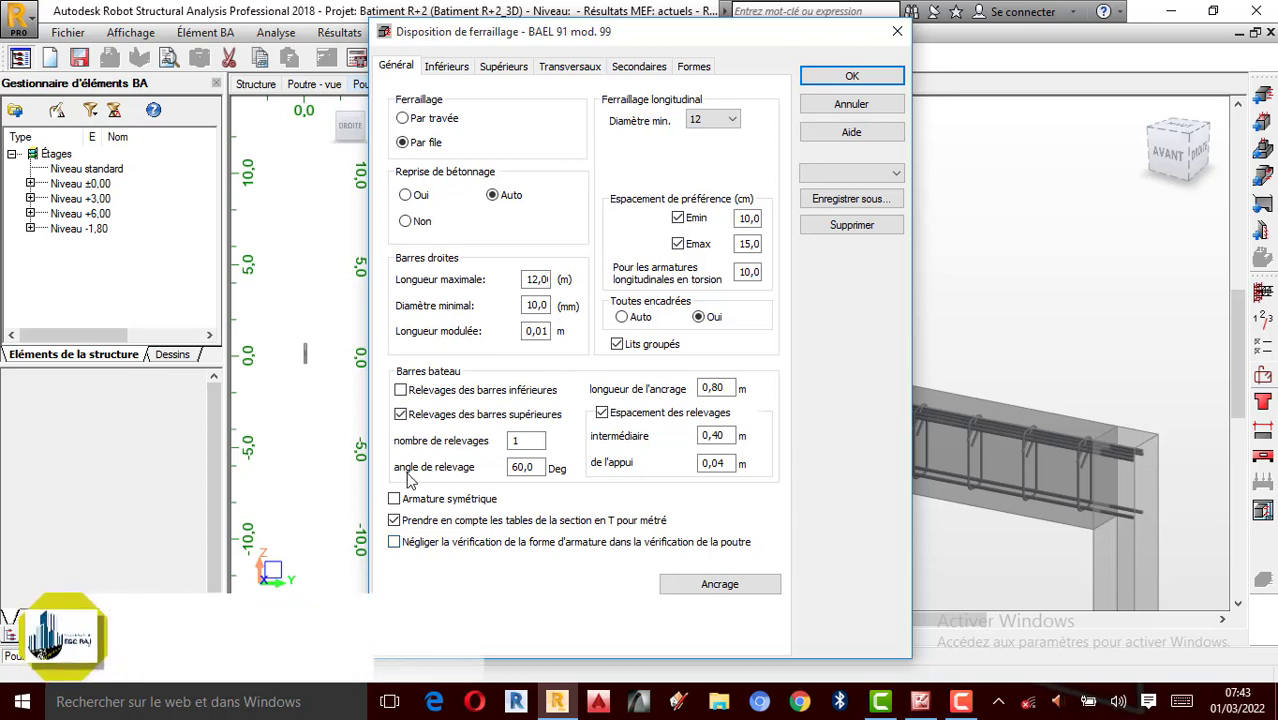
left_click(852, 78)
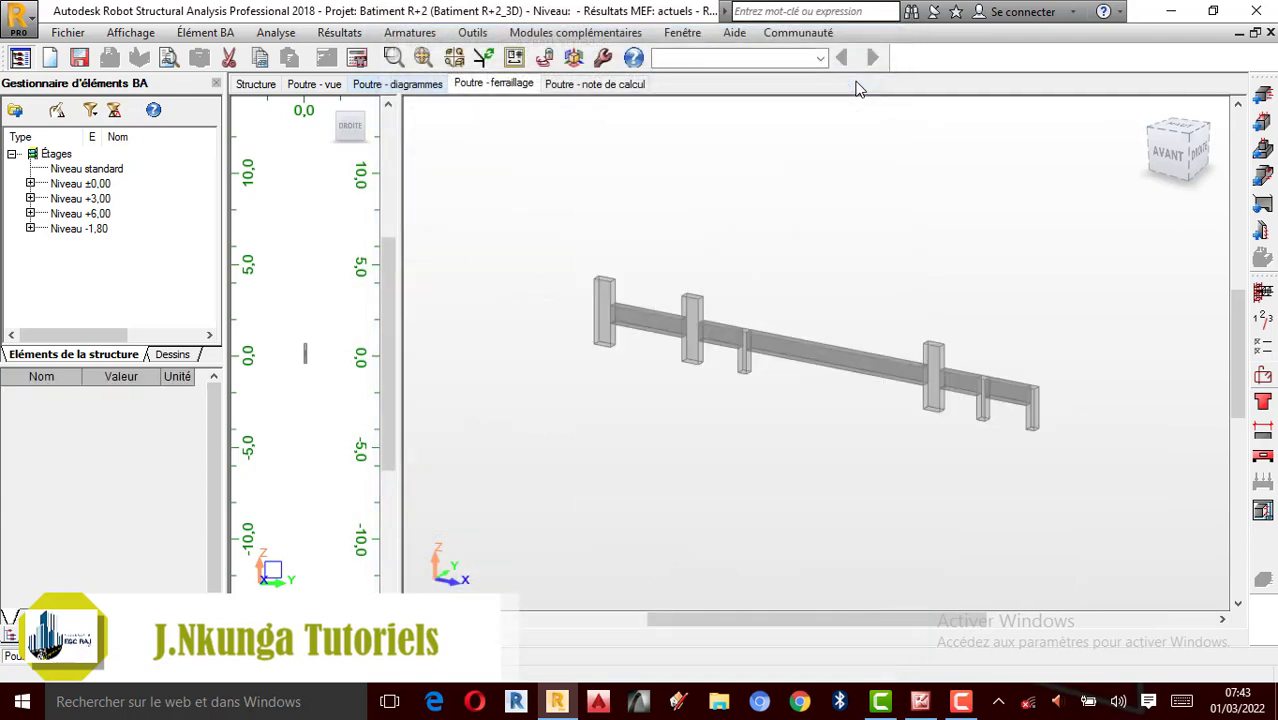
left_click(357, 57)
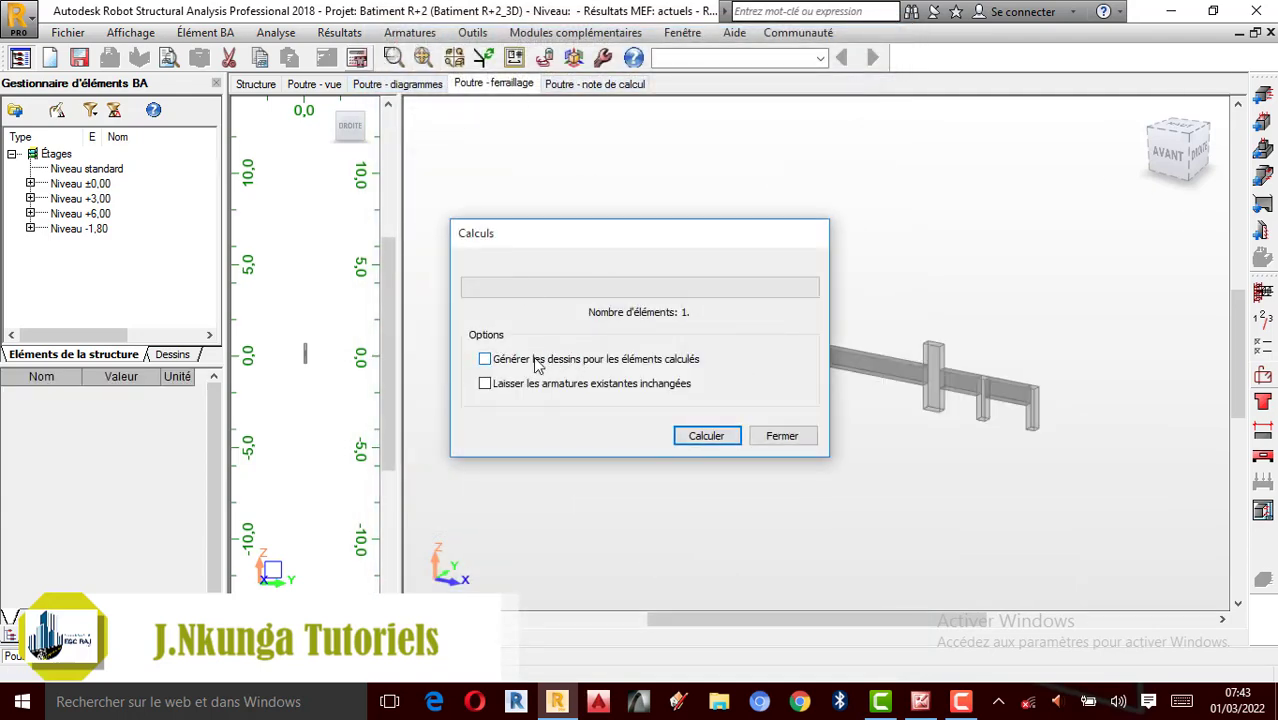
left_click(537, 362)
left_click(716, 442)
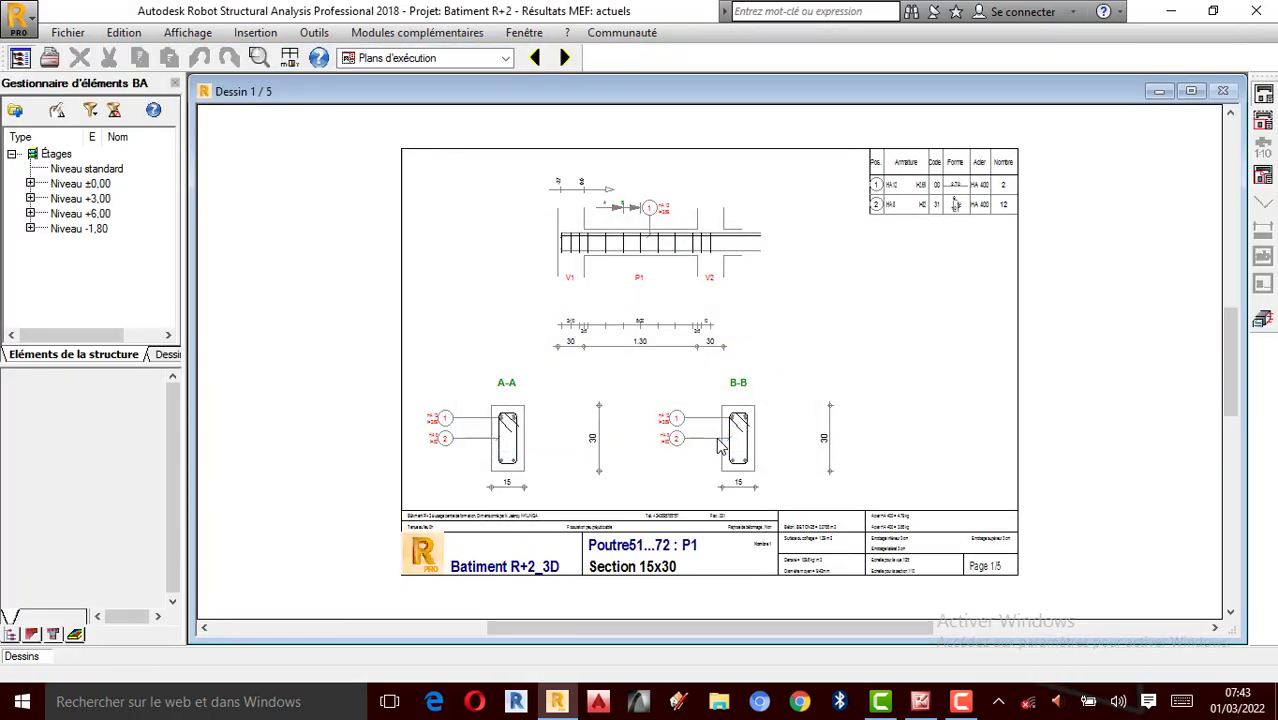
Browse the execution drawings from span P1 to span P3 and examine the bent-up bar over support V4 in the elevation
scroll(660, 263, "up", 1)
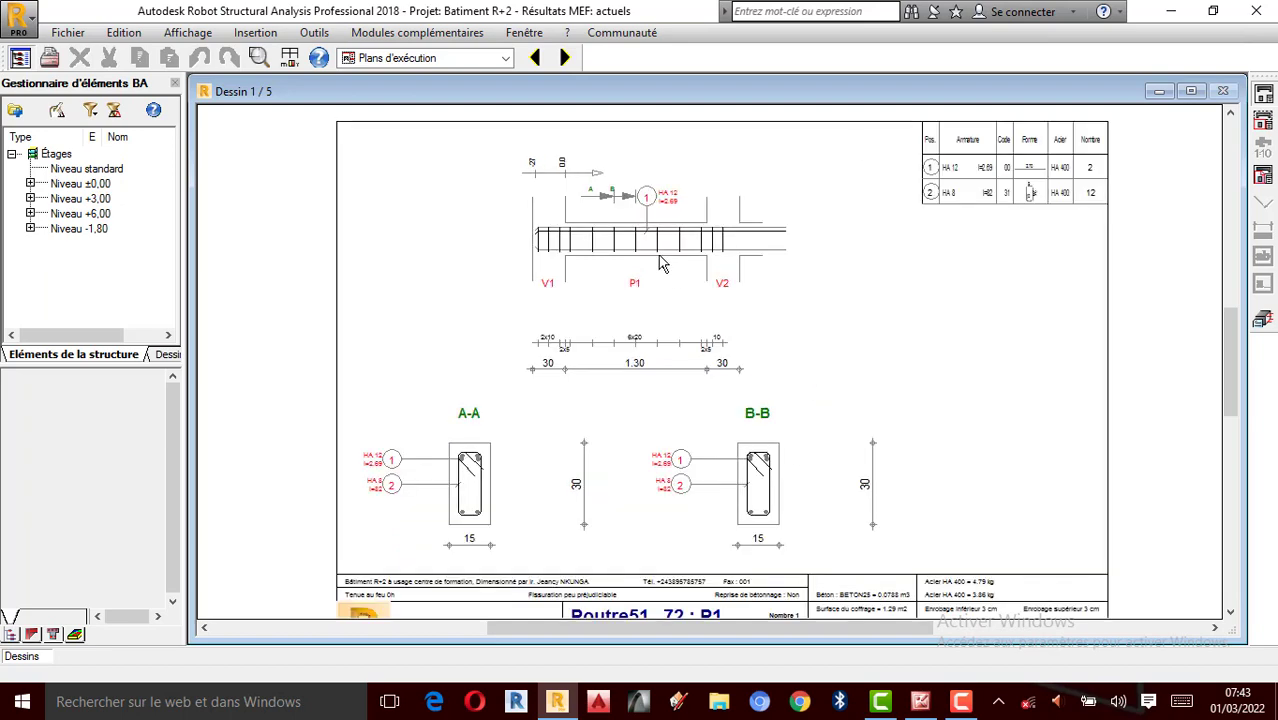
left_click(565, 59)
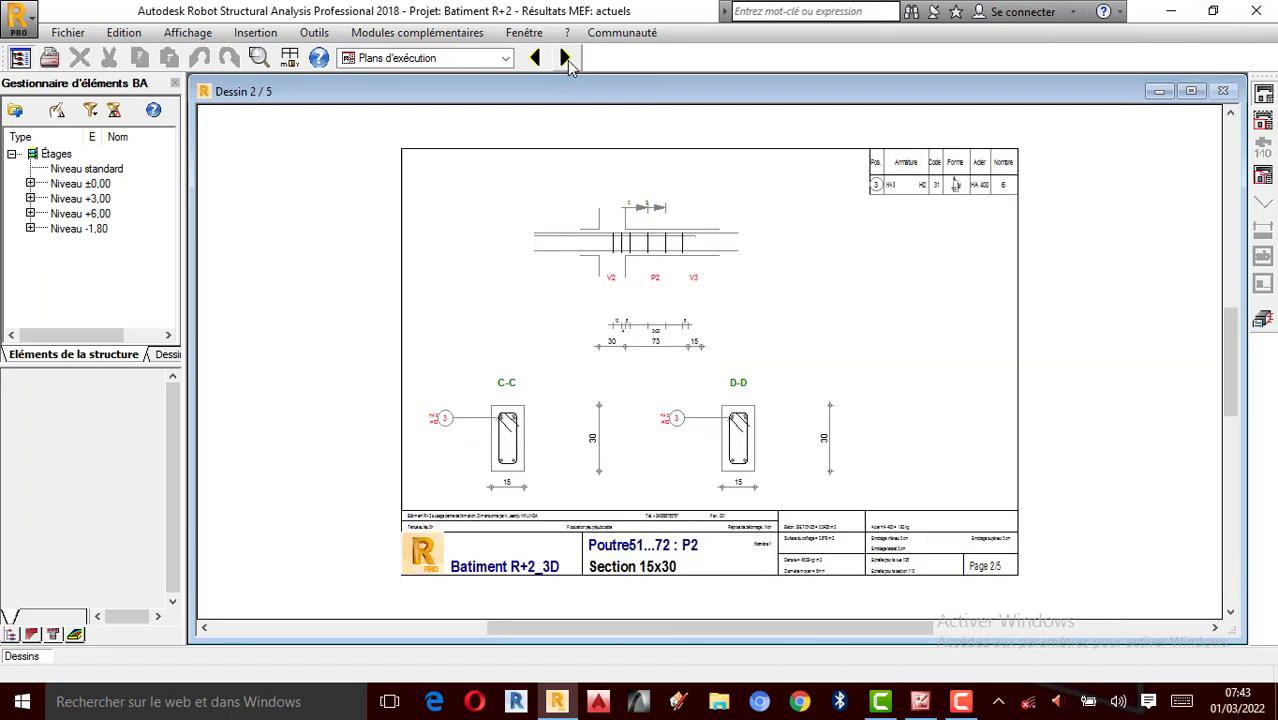
left_click(565, 59)
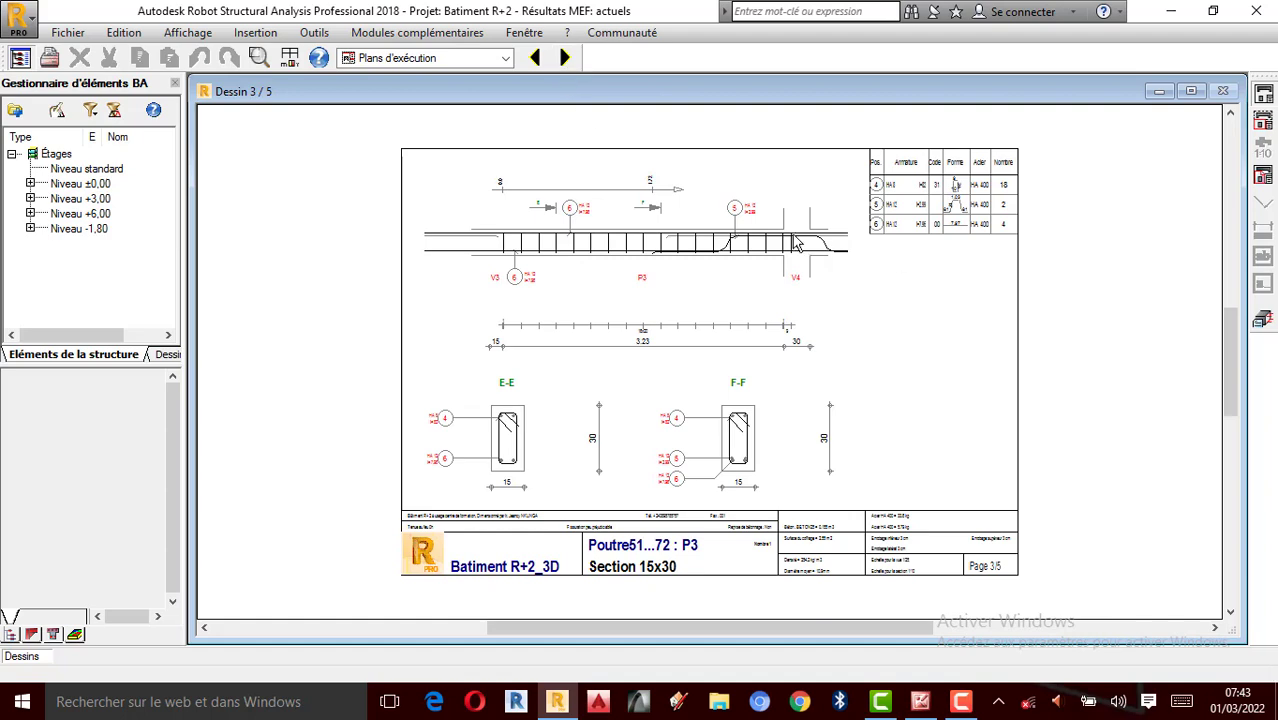
scroll(795, 248, "up", 2)
scroll(795, 248, "up", 1)
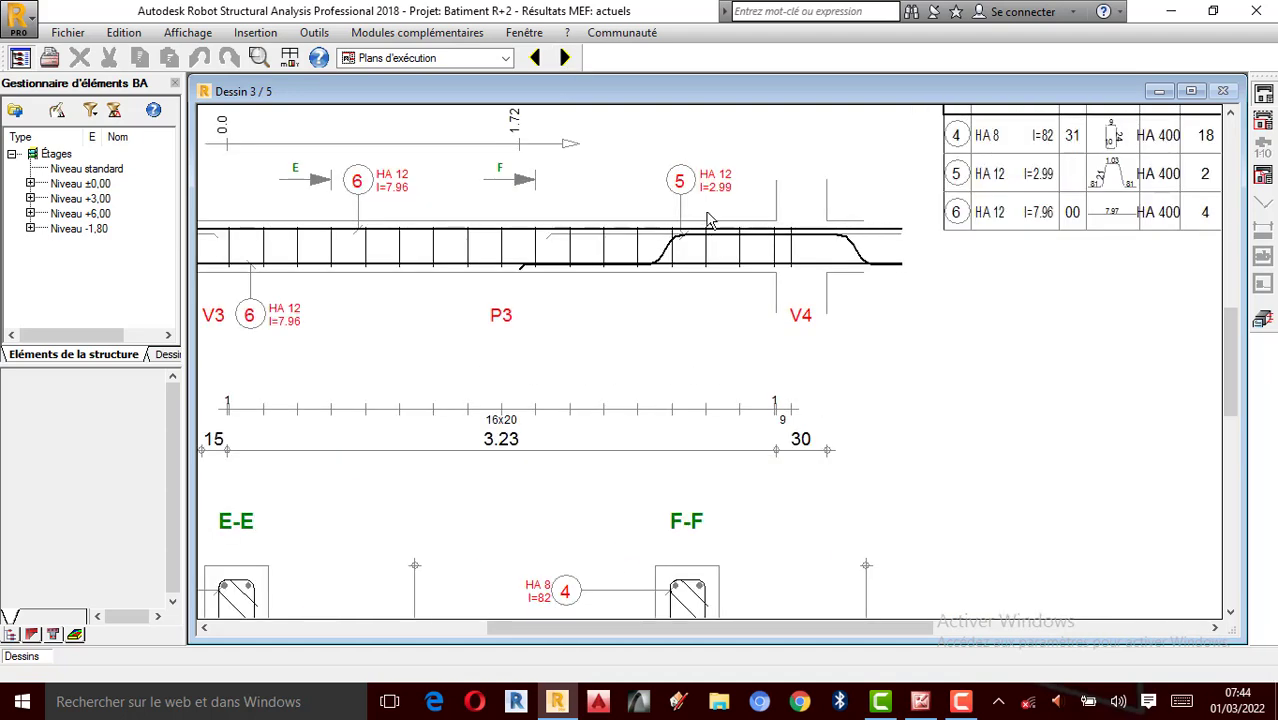
Examine the shape of the bent-up HA 12 bar and its ends around support V4 in the span P3 elevation
scroll(712, 218, "up", 2)
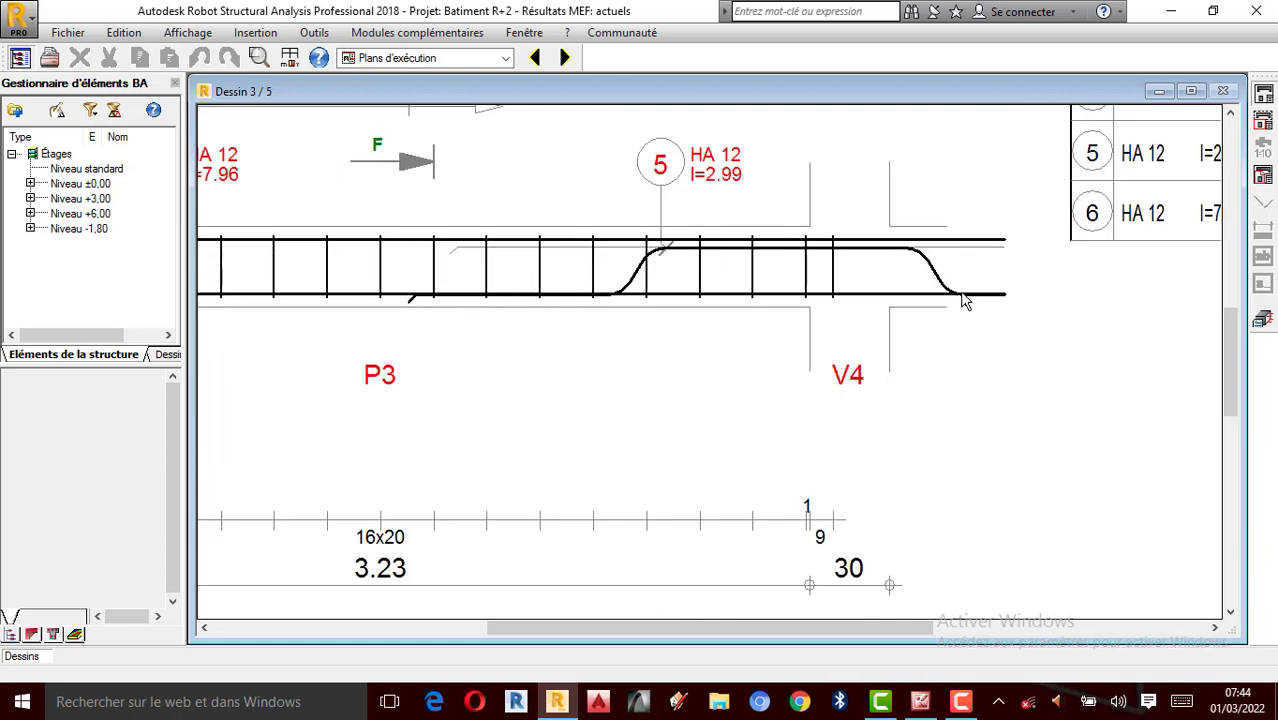
scroll(930, 275, "up", 3)
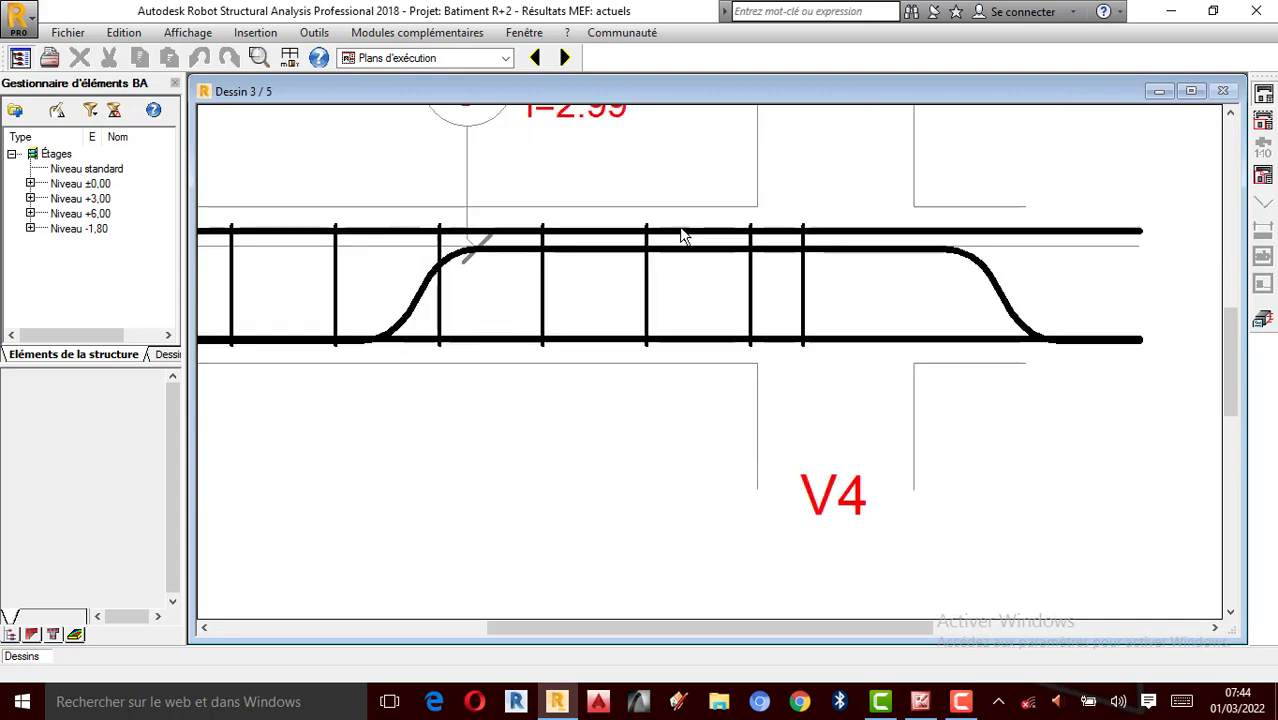
scroll(663, 343, "down", 2)
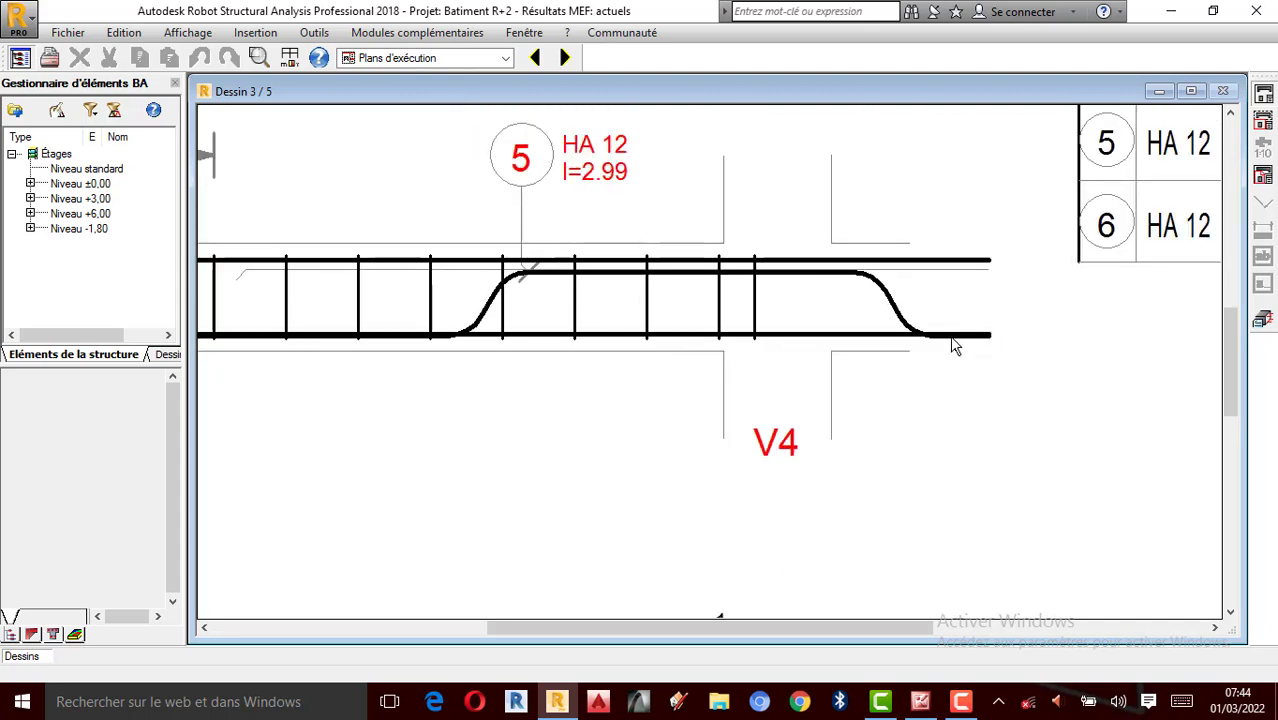
scroll(595, 336, "down", 1)
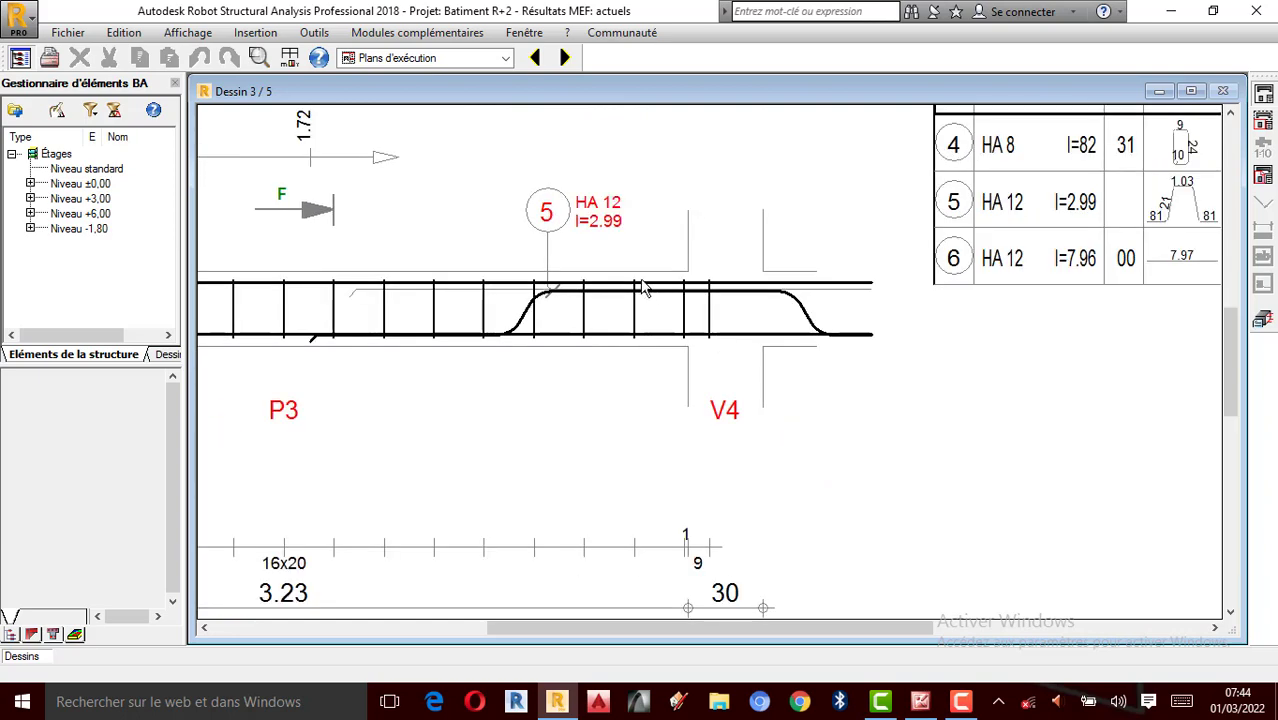
scroll(733, 345, "down", 2)
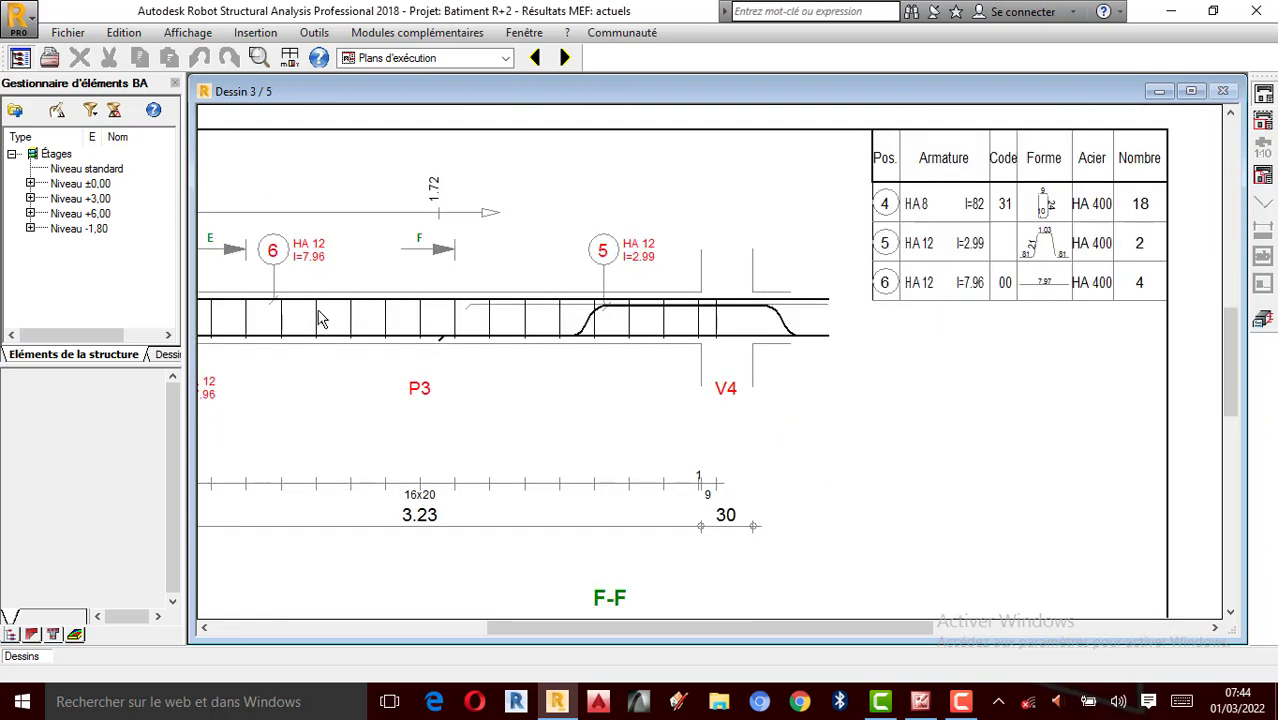
scroll(826, 333, "down", 1)
scroll(405, 317, "up", 1)
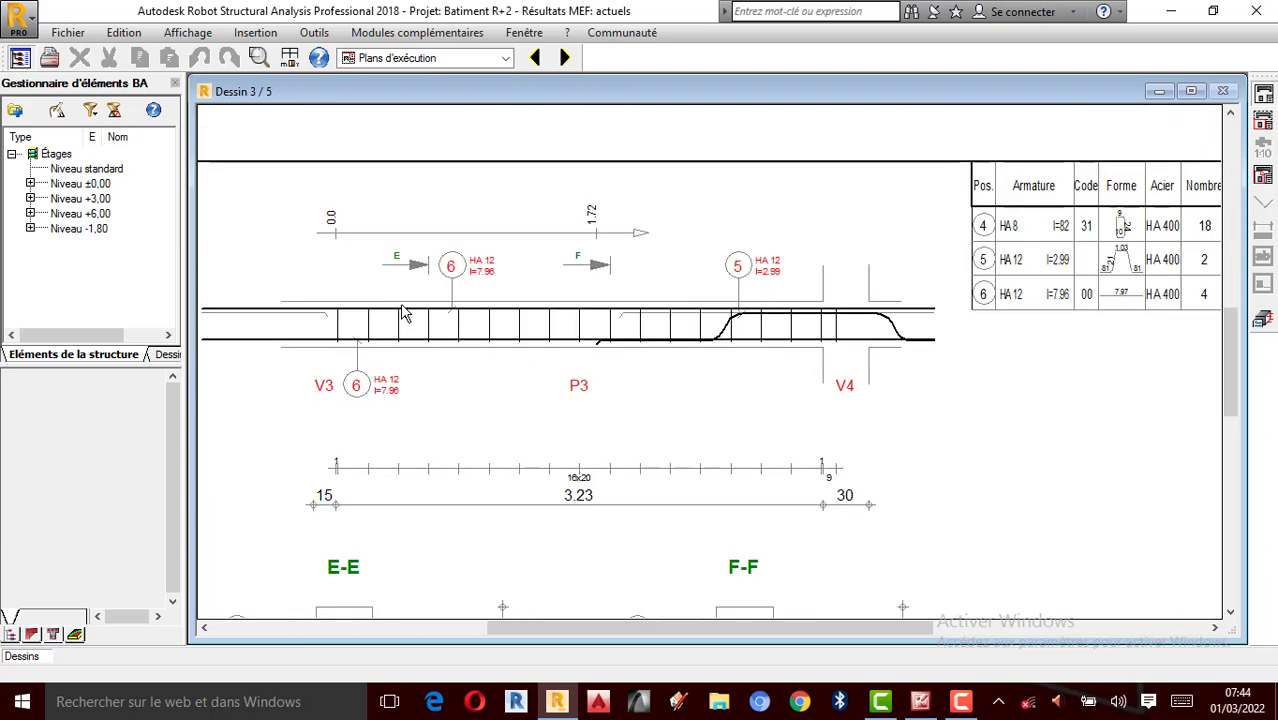
scroll(540, 299, "up", 1)
scroll(965, 318, "up", 1)
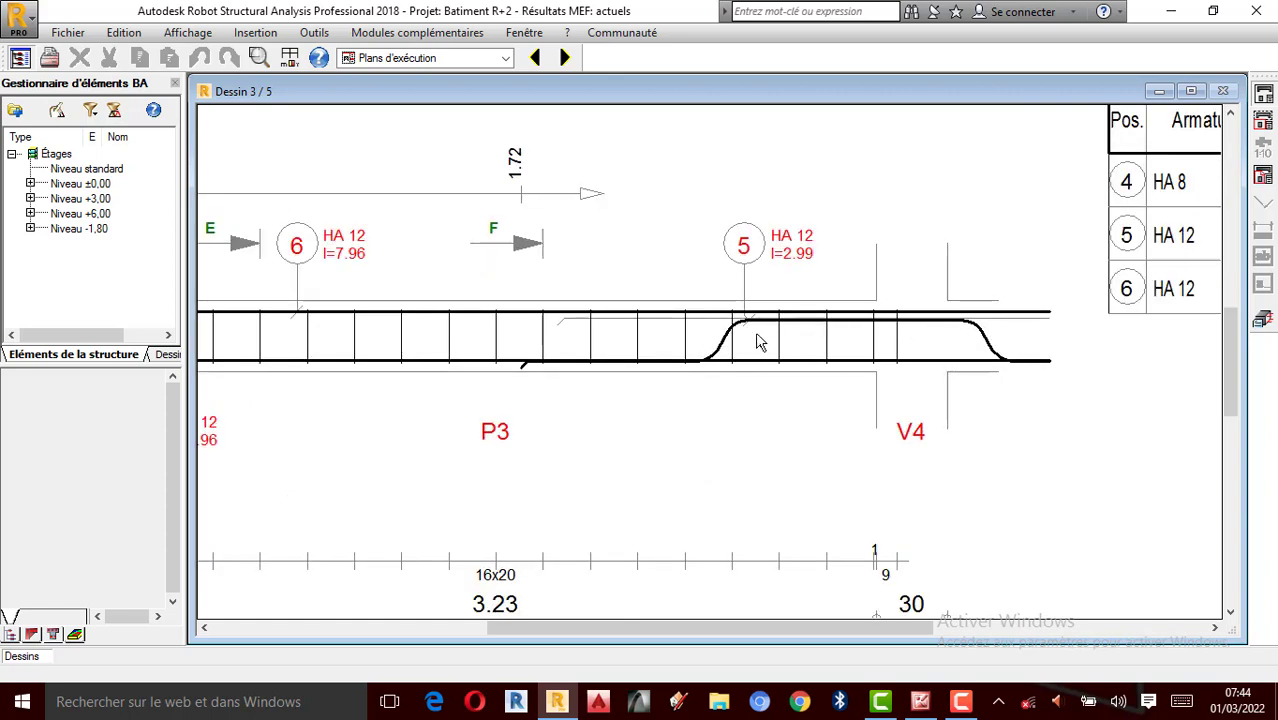
scroll(846, 295, "up", 2)
scroll(548, 282, "down", 3)
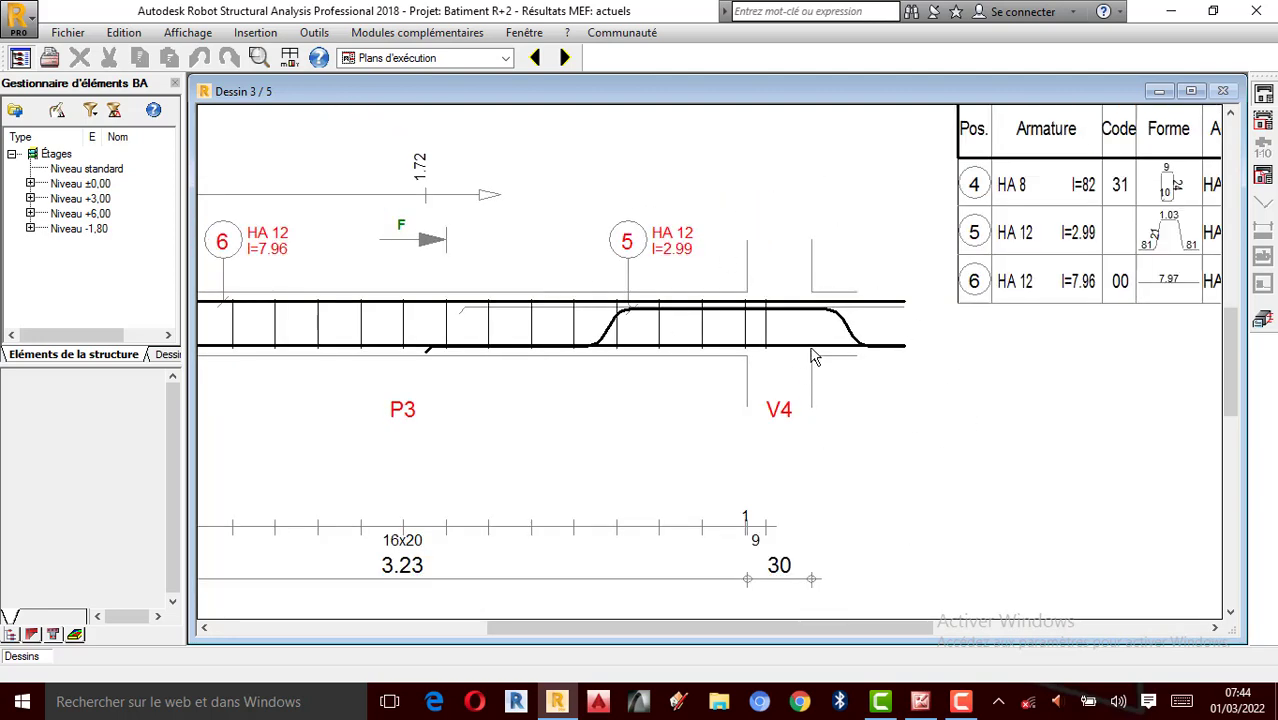
scroll(858, 333, "up", 1)
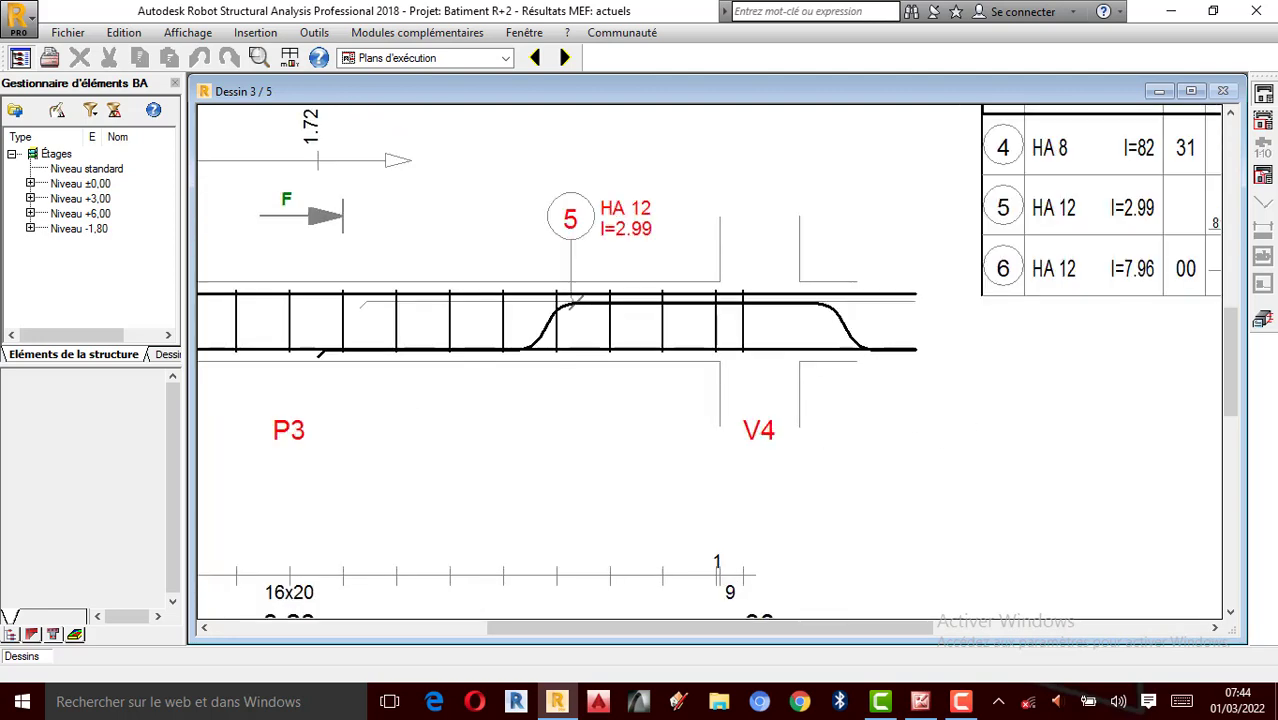
Return to the 3D reinforcement view, highlight the bent-up bars at the column support and examine how they run into both adjacent spans
left_click(1264, 321)
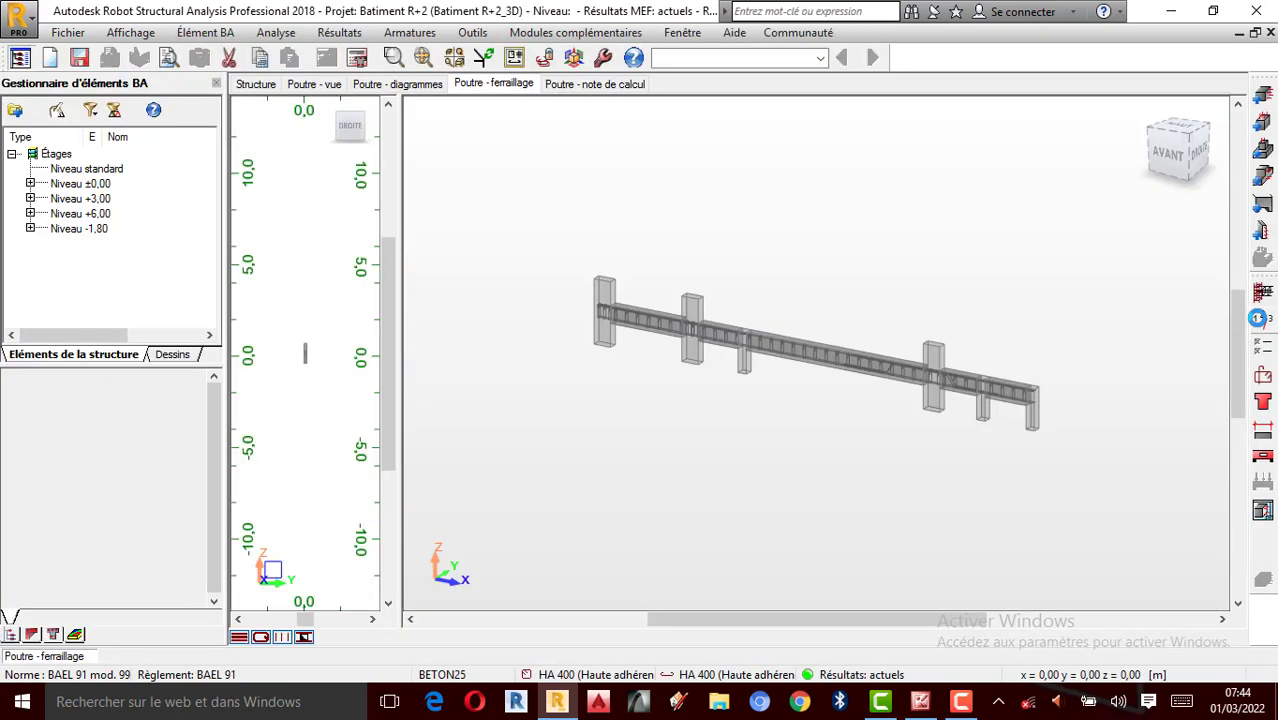
scroll(932, 400, "up", 4)
scroll(954, 411, "up", 3)
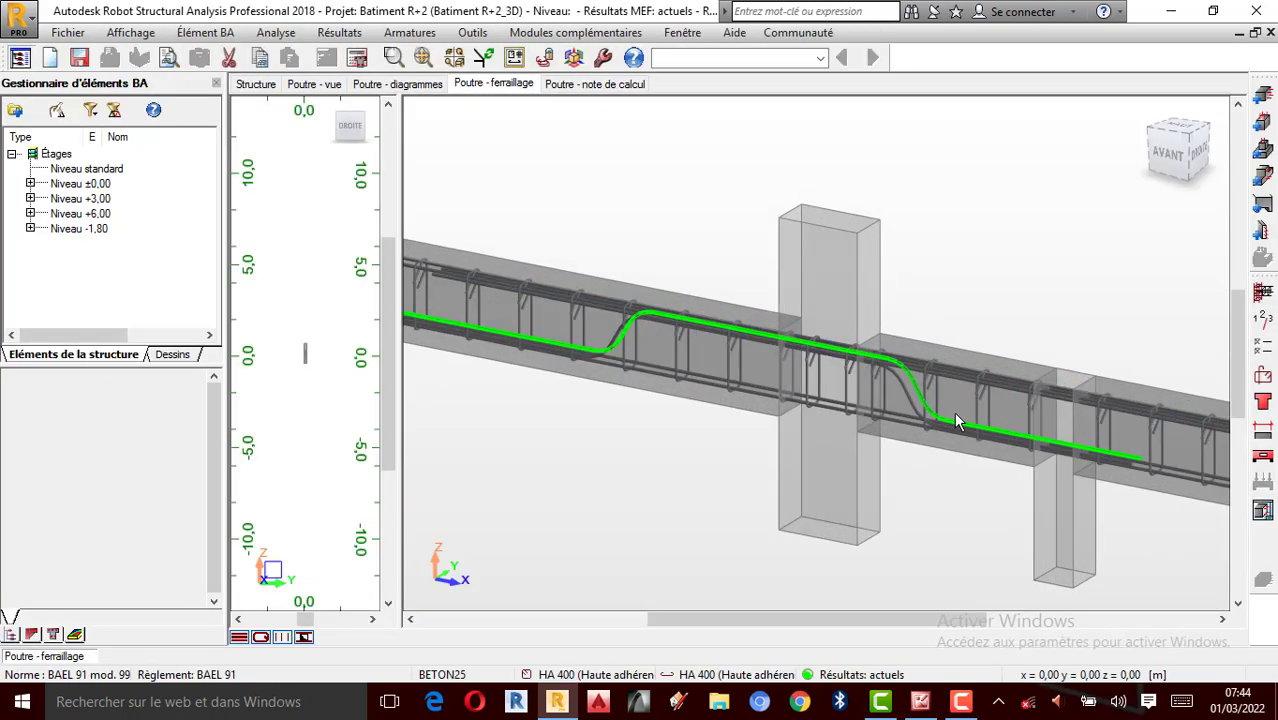
scroll(896, 369, "down", 1)
scroll(896, 369, "up", 1)
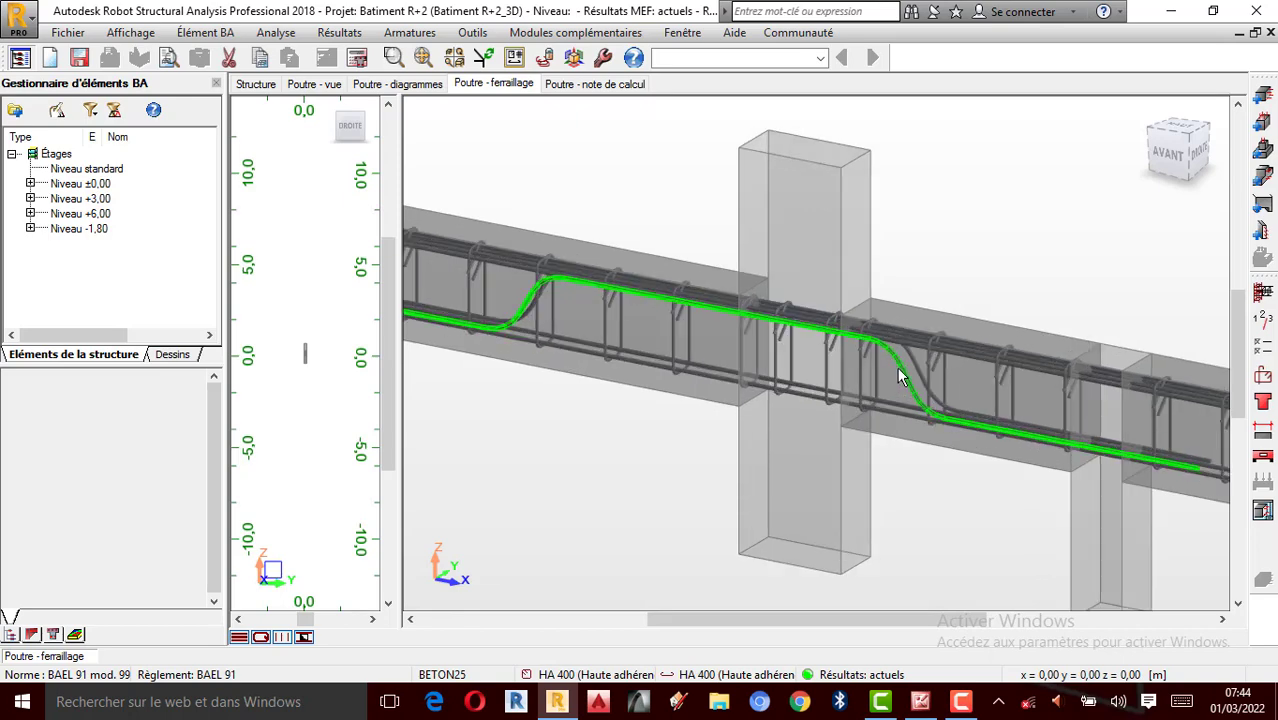
left_click(897, 367)
middle_click_drag(923, 365, 895, 320, "shift")
scroll(889, 329, "up", 1)
scroll(812, 342, "down", 1)
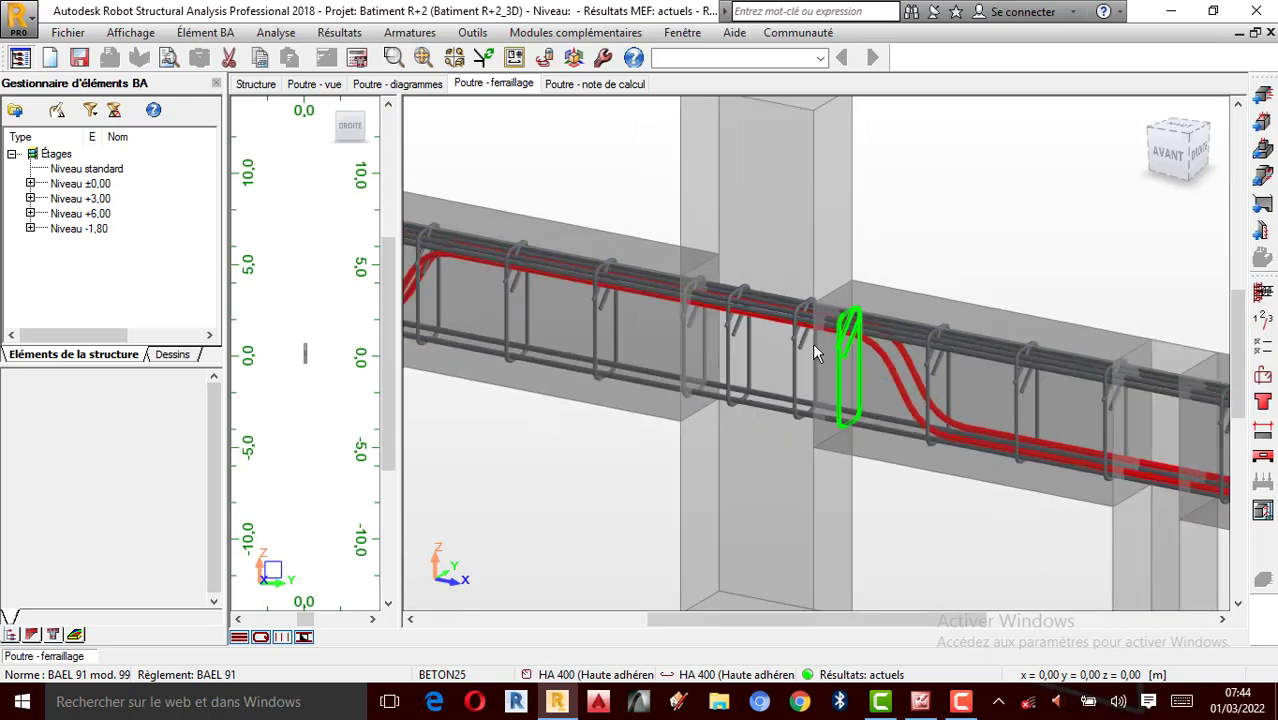
scroll(745, 342, "down", 2)
scroll(1006, 358, "up", 2)
scroll(930, 383, "up", 1)
scroll(1072, 388, "down", 3)
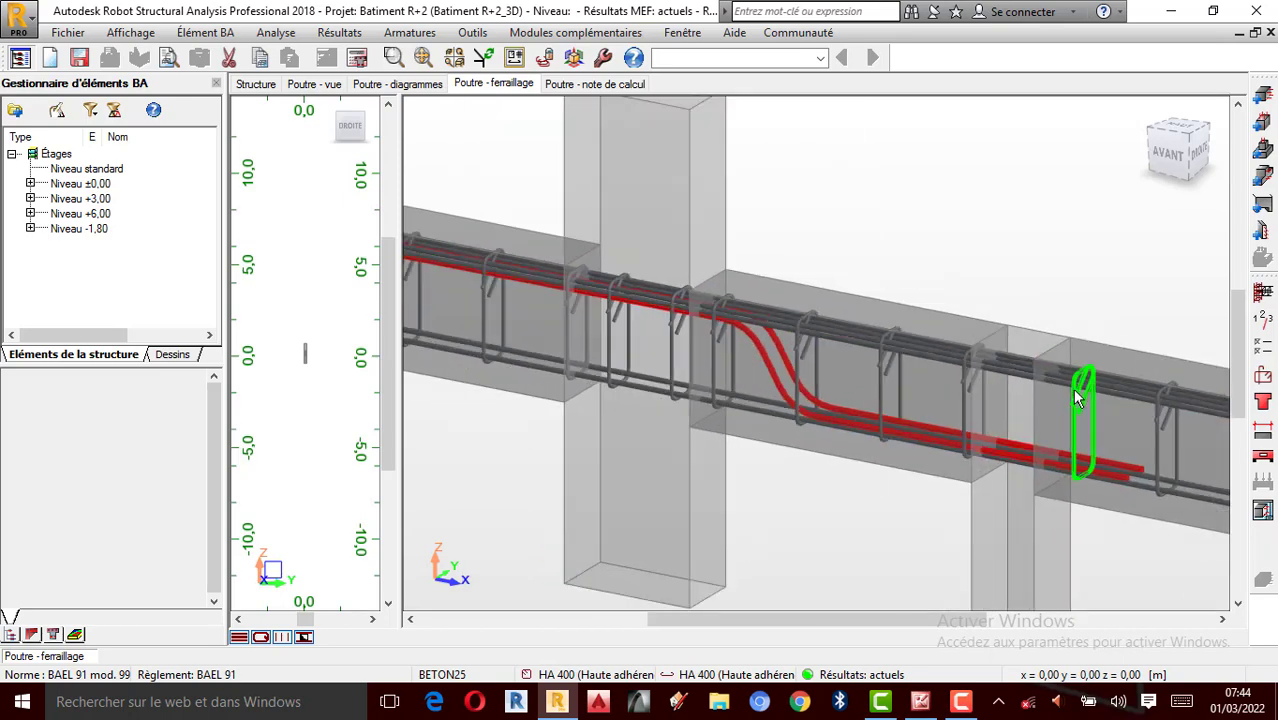
scroll(640, 317, "up", 2)
scroll(798, 268, "up", 1)
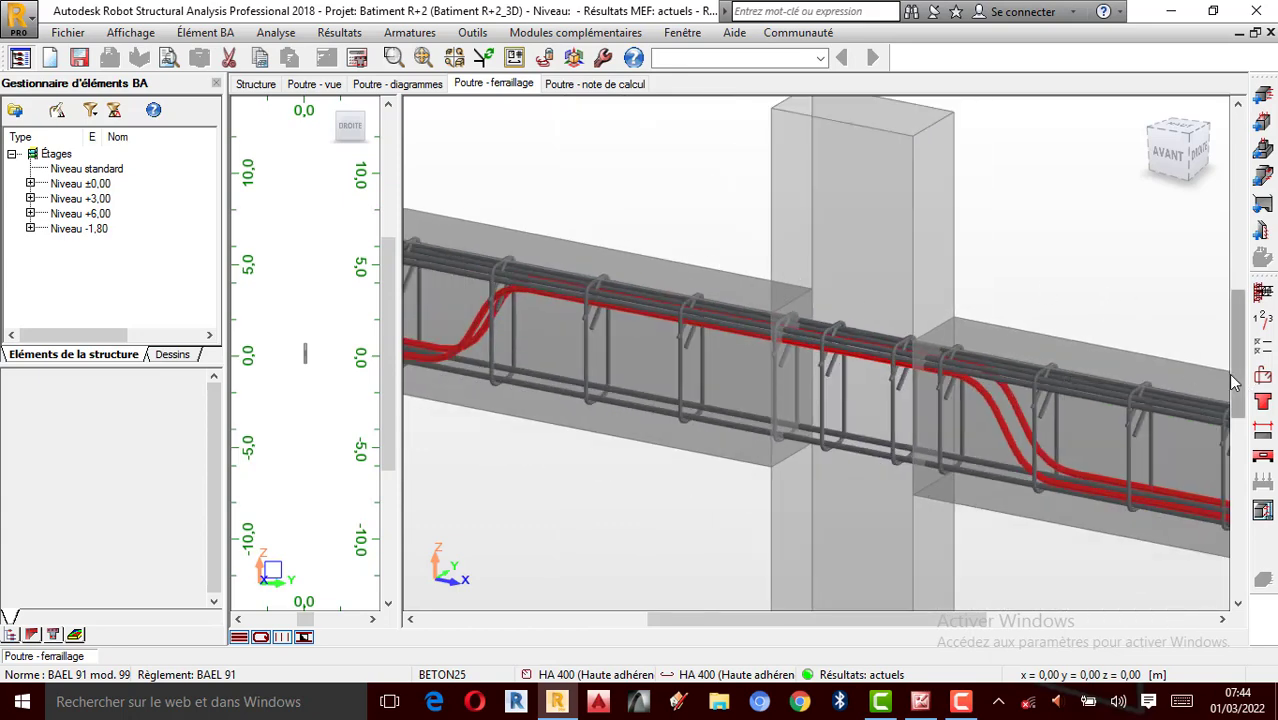
Confirm the reinforcement pattern with both lower and upper bar bends enabled, and recalculate the beam with drawings generated
left_click(1264, 376)
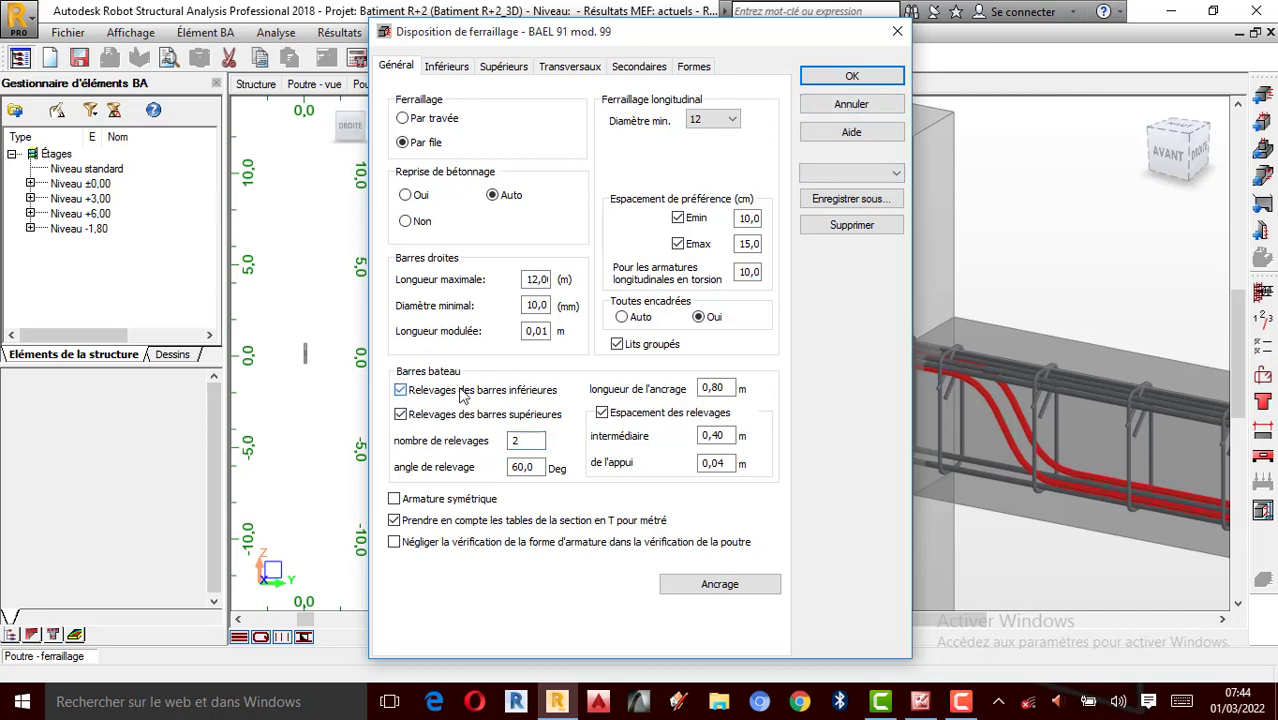
left_click(876, 78)
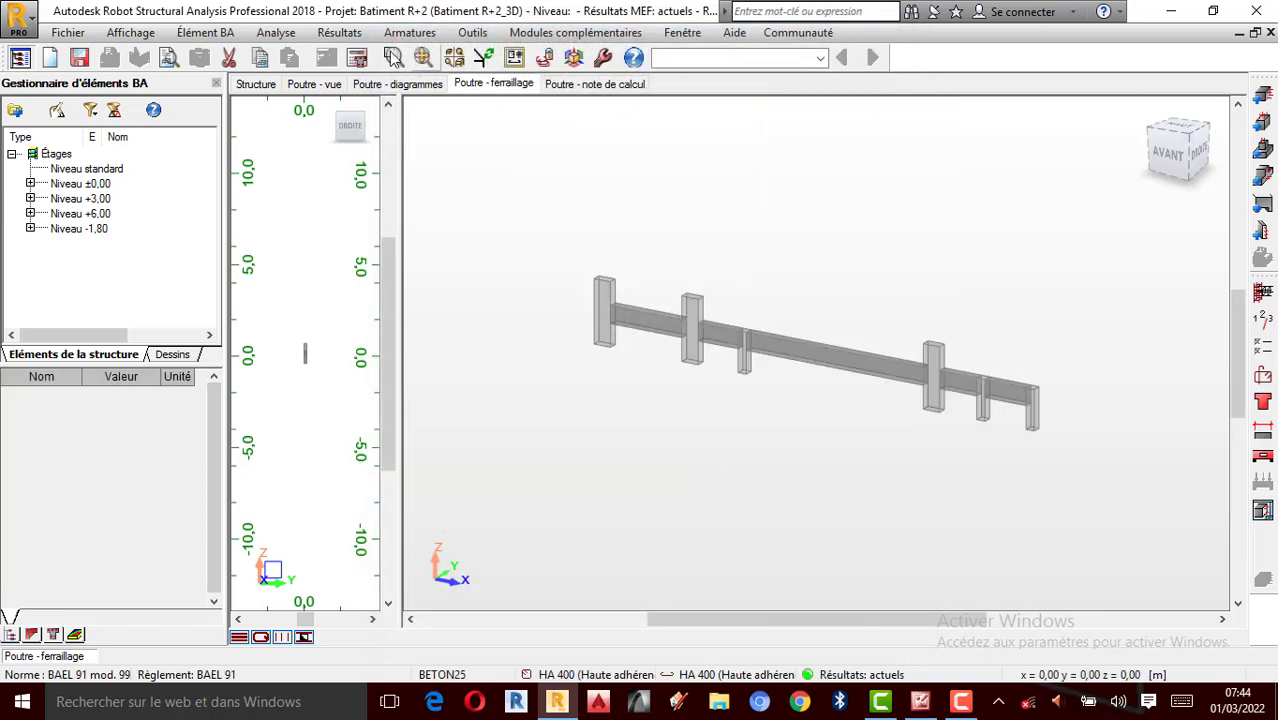
left_click(357, 58)
left_click(522, 359)
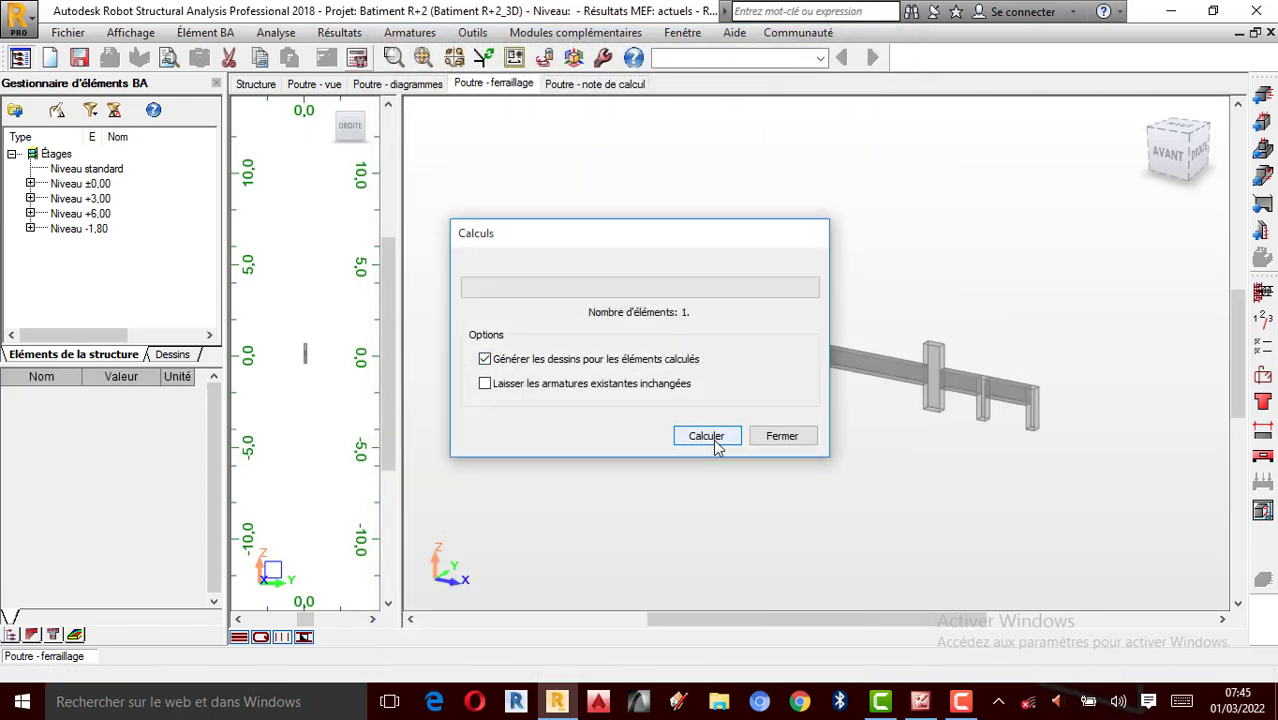
left_click(706, 436)
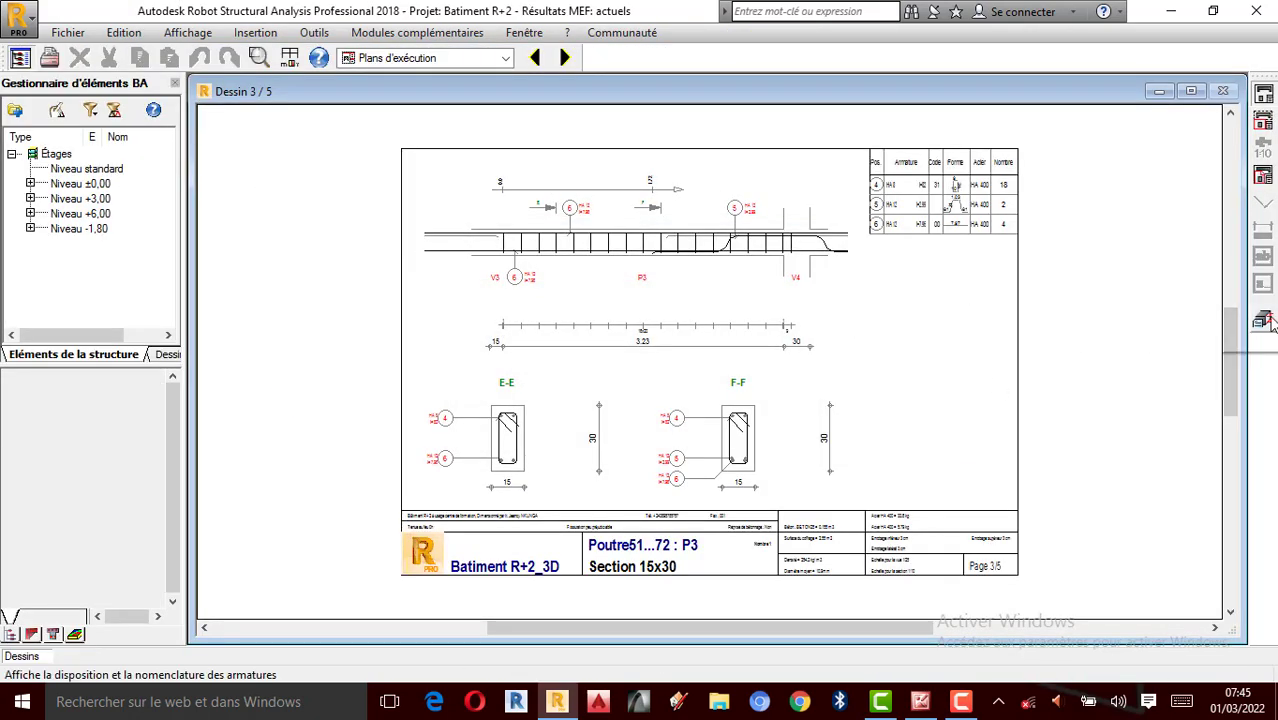
Highlight the bent-up bars in the recalculated 3D reinforcement and examine their path through the column and neighbouring stirrups
left_click(1264, 321)
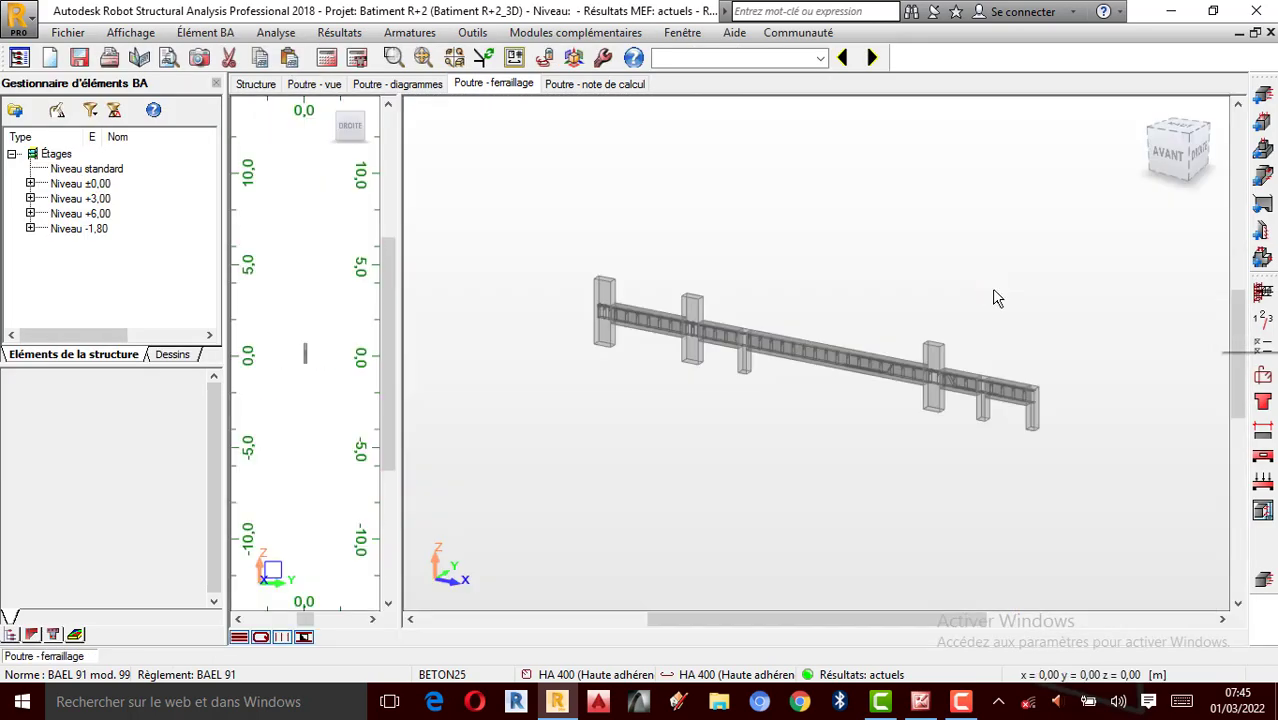
scroll(1008, 364, "up", 3)
scroll(1006, 400, "up", 5)
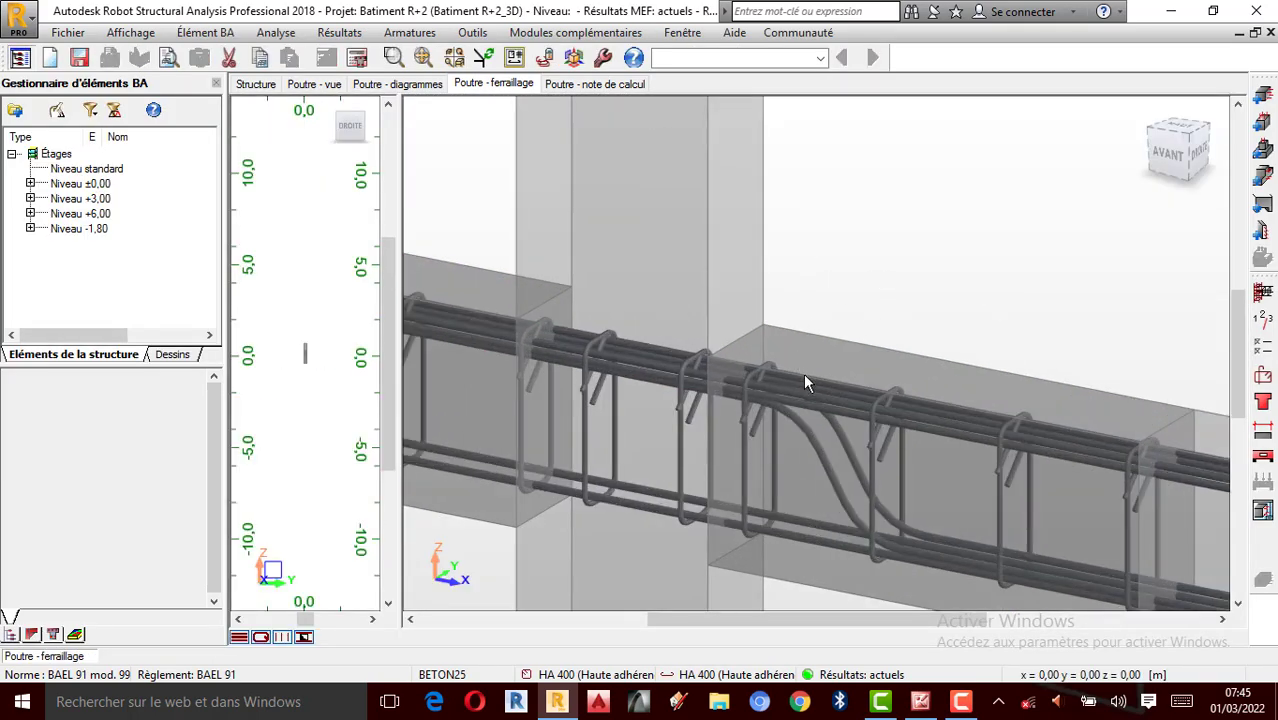
left_click(838, 432)
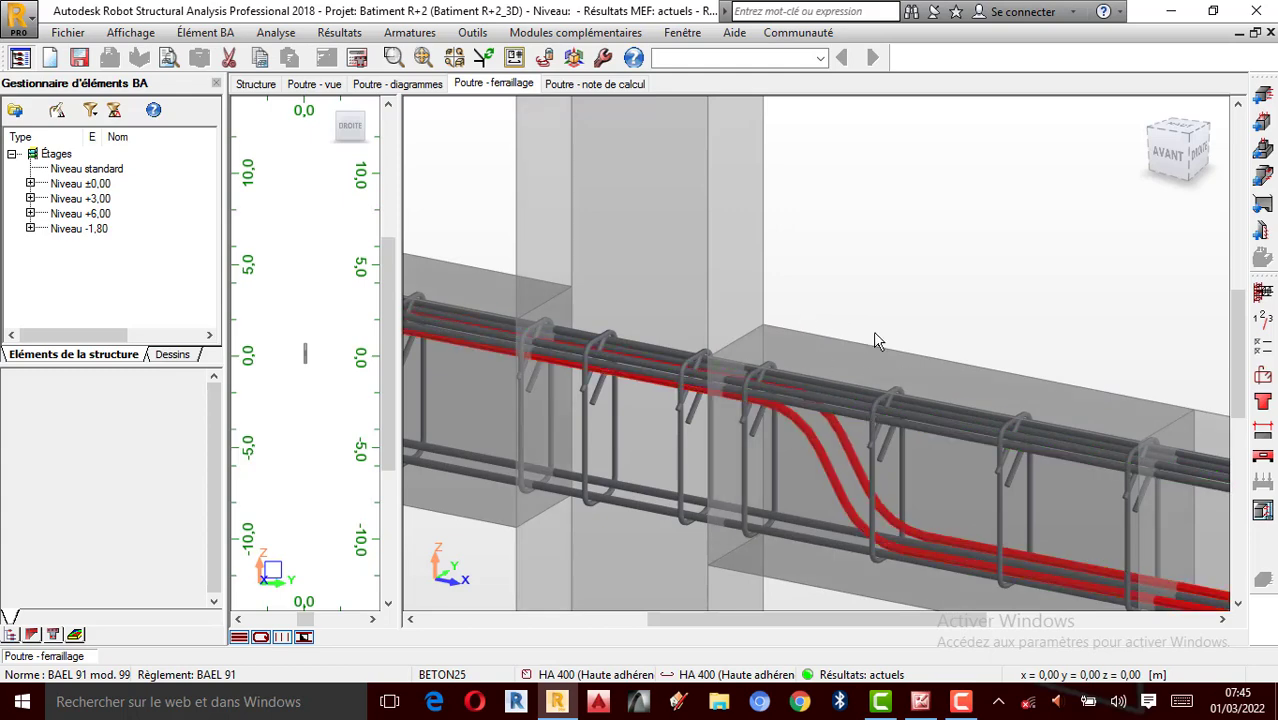
scroll(850, 341, "down", 2)
scroll(898, 338, "up", 5)
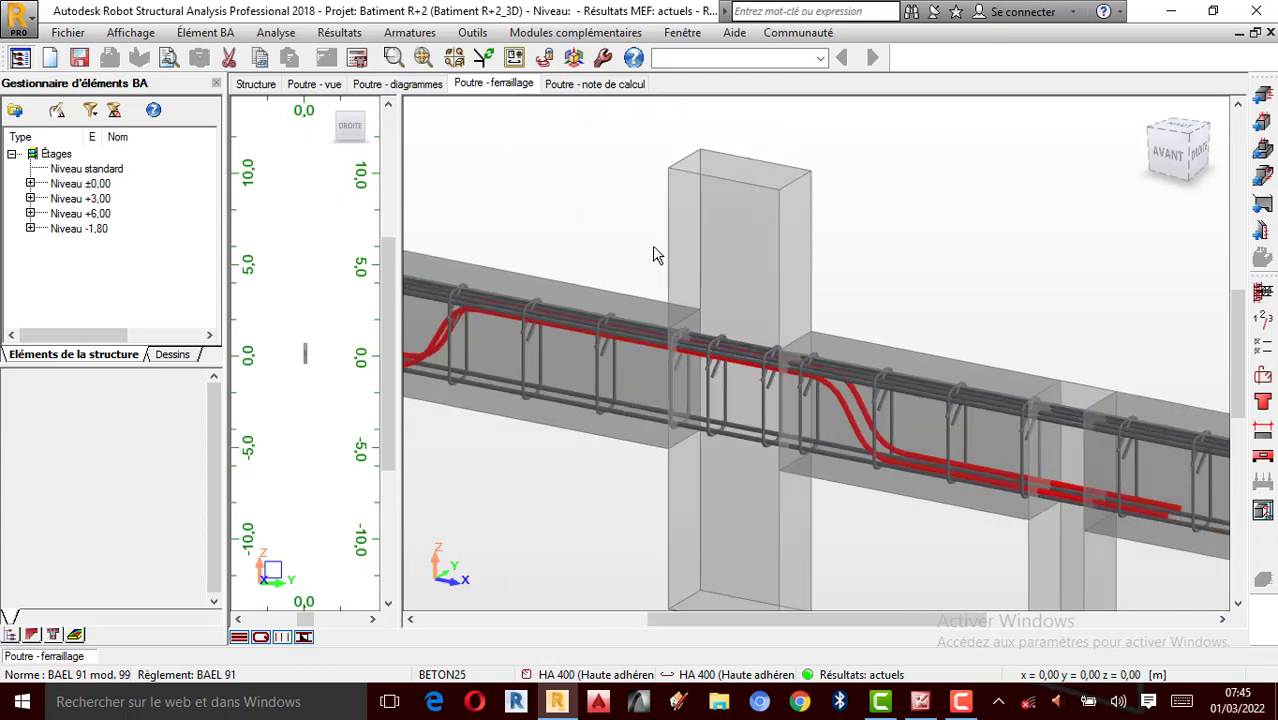
scroll(743, 352, "down", 5)
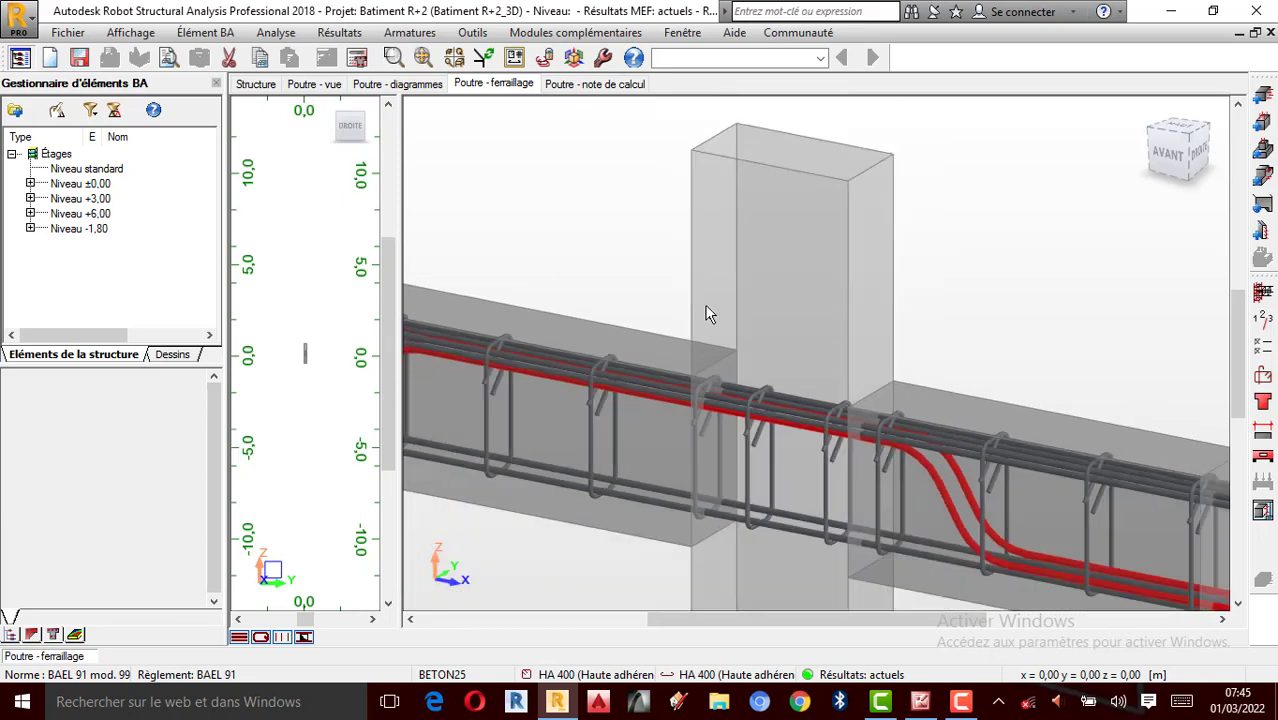
scroll(800, 385, "up", 3)
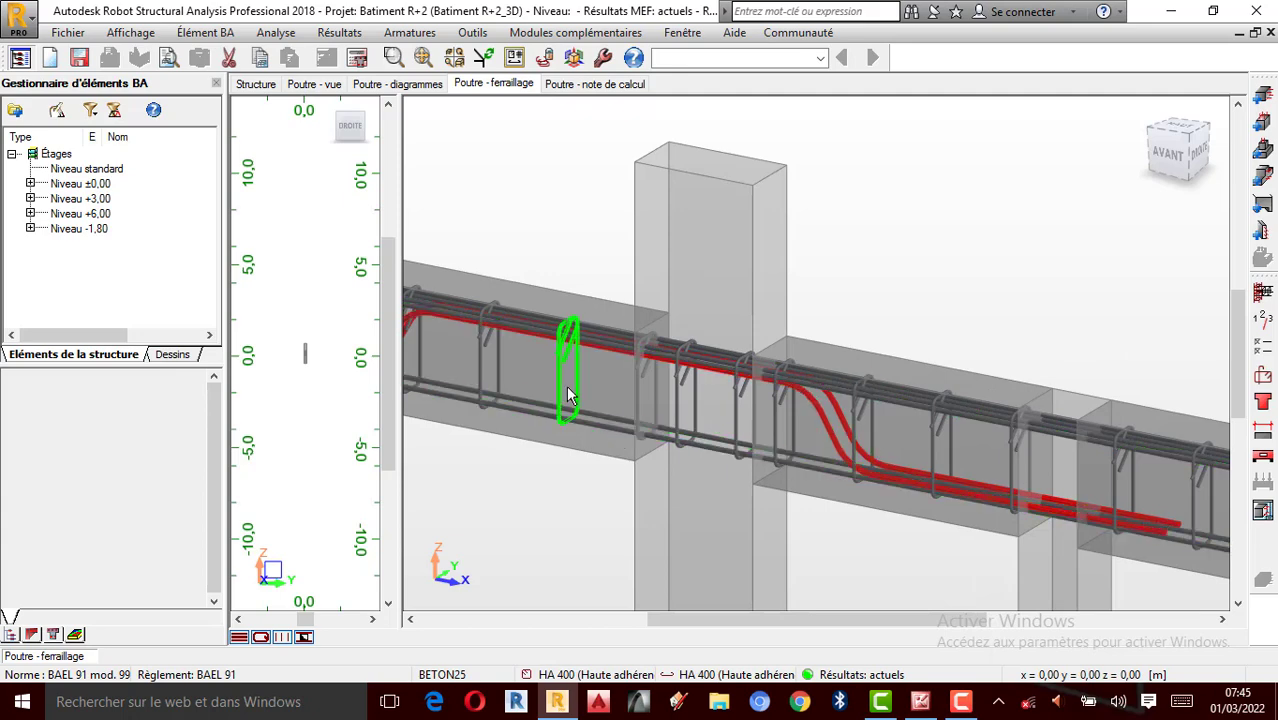
Set the available transverse reinforcement spacings to multiples of 0,15 m and recalculate the beam with drawings generated
left_click(1263, 377)
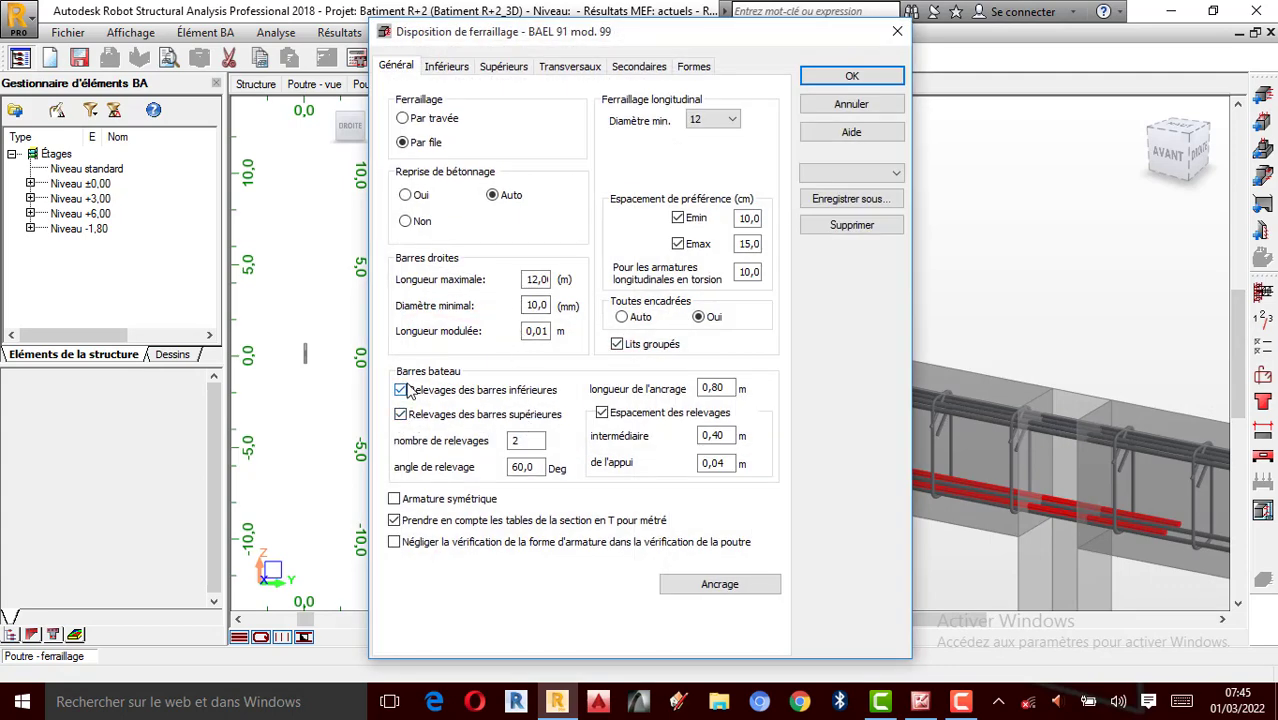
left_click_drag(535, 441, 449, 433)
left_click(440, 68)
left_click(503, 67)
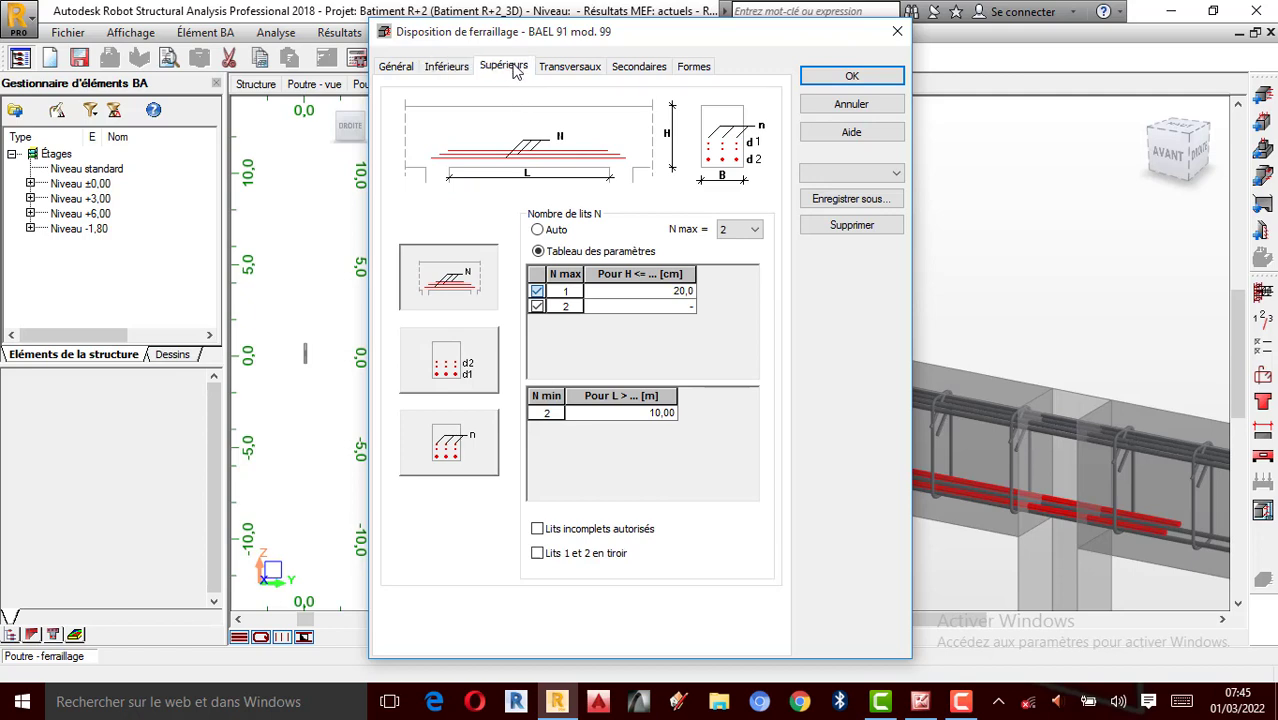
left_click(569, 67)
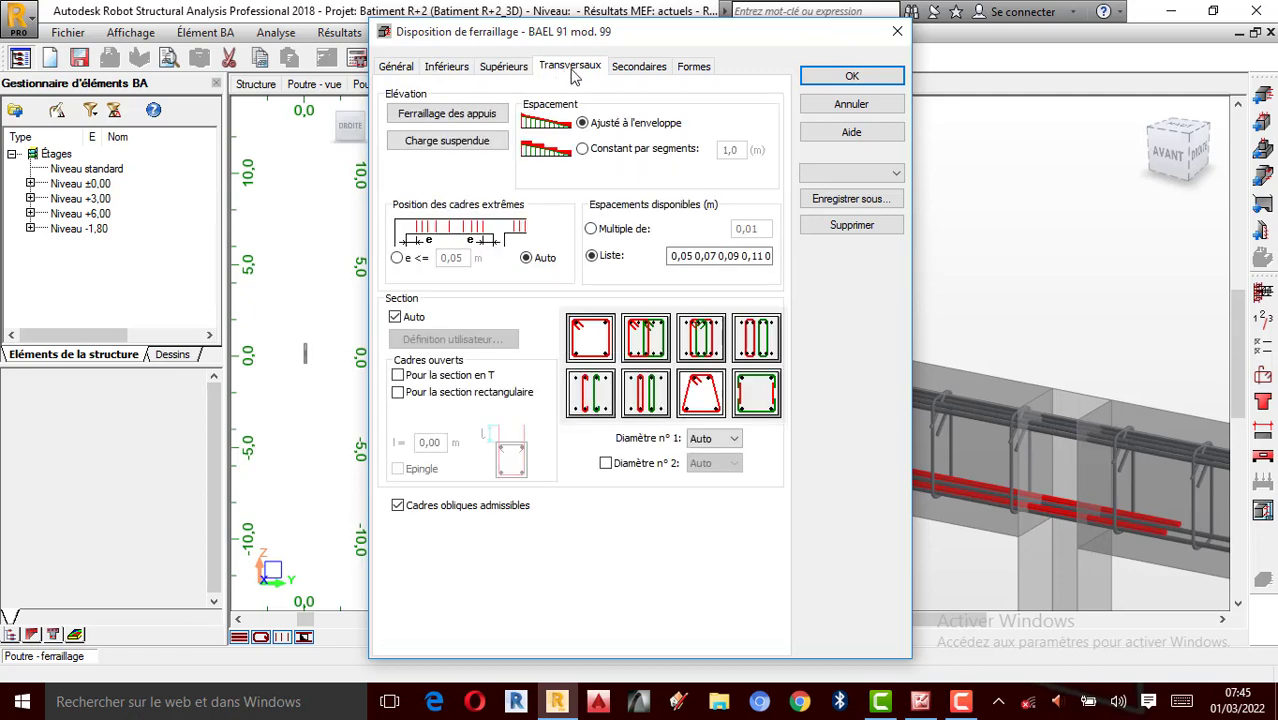
left_click(592, 229)
double_click(766, 229)
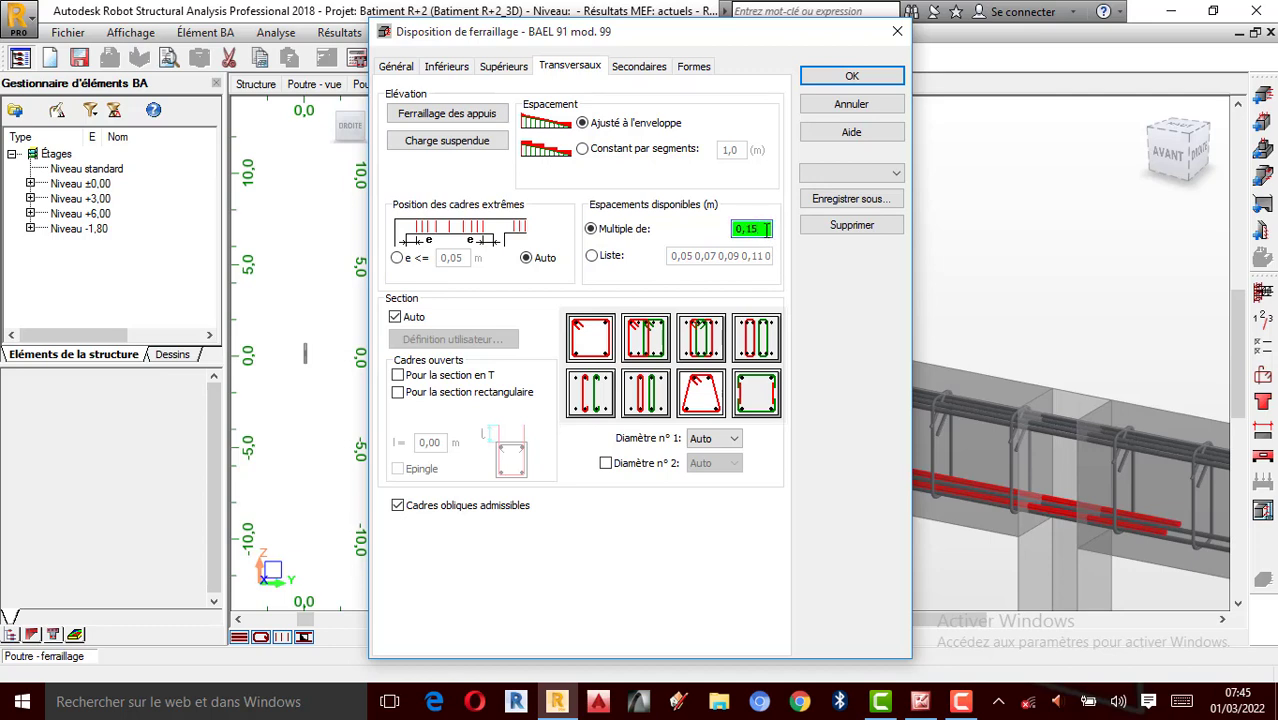
left_click(872, 78)
left_click(358, 57)
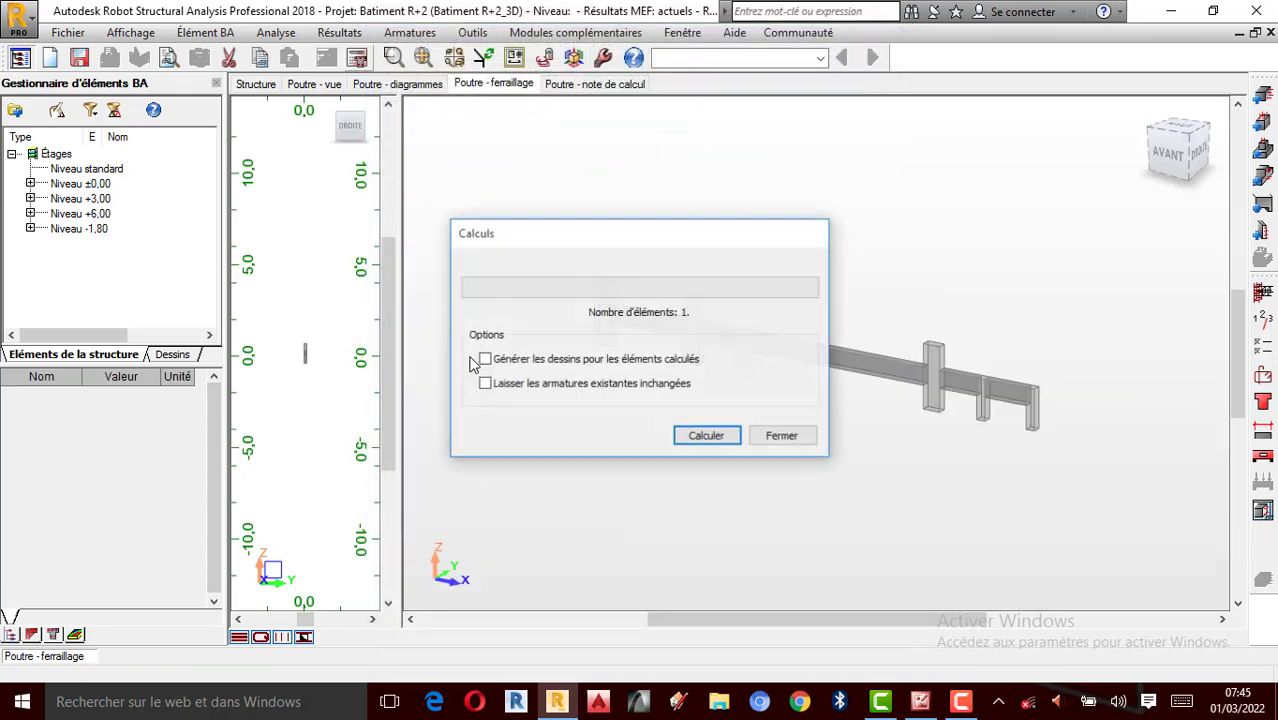
left_click(707, 436)
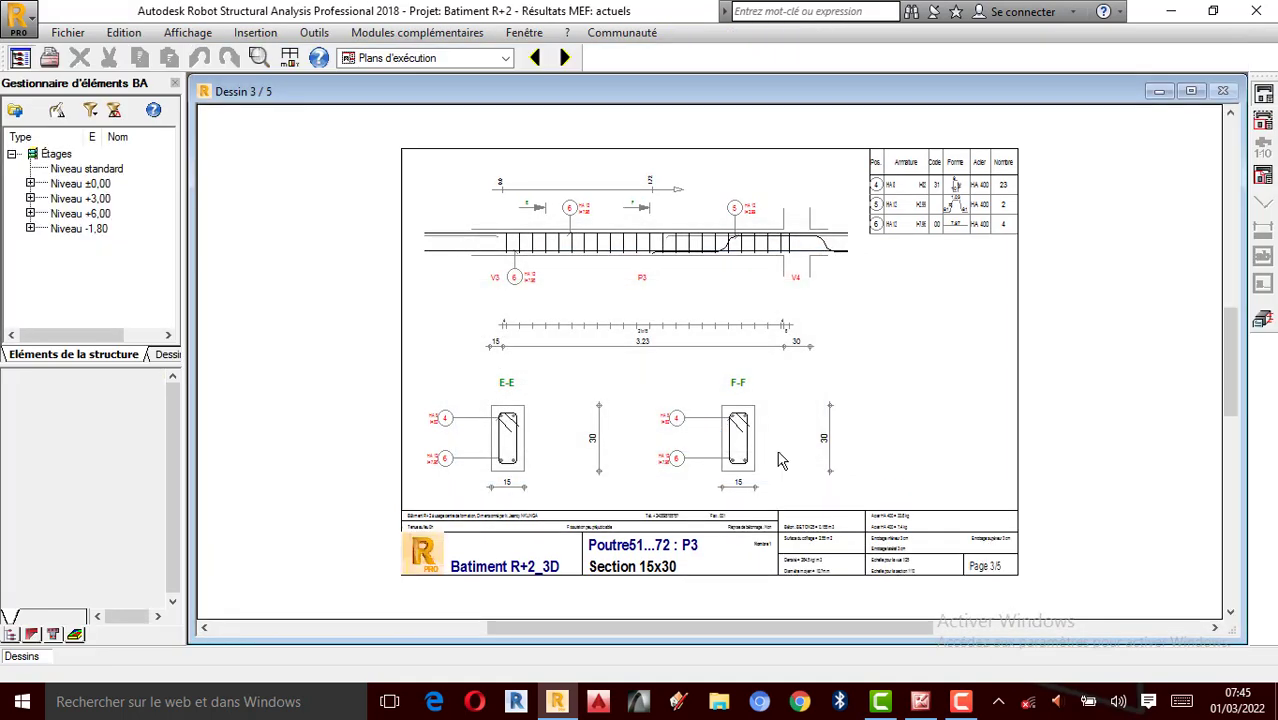
Examine the stirrup distribution along span P3 and the bent-up bar near support V4 in the regenerated execution drawing
scroll(850, 257, "up", 1)
scroll(840, 250, "up", 1)
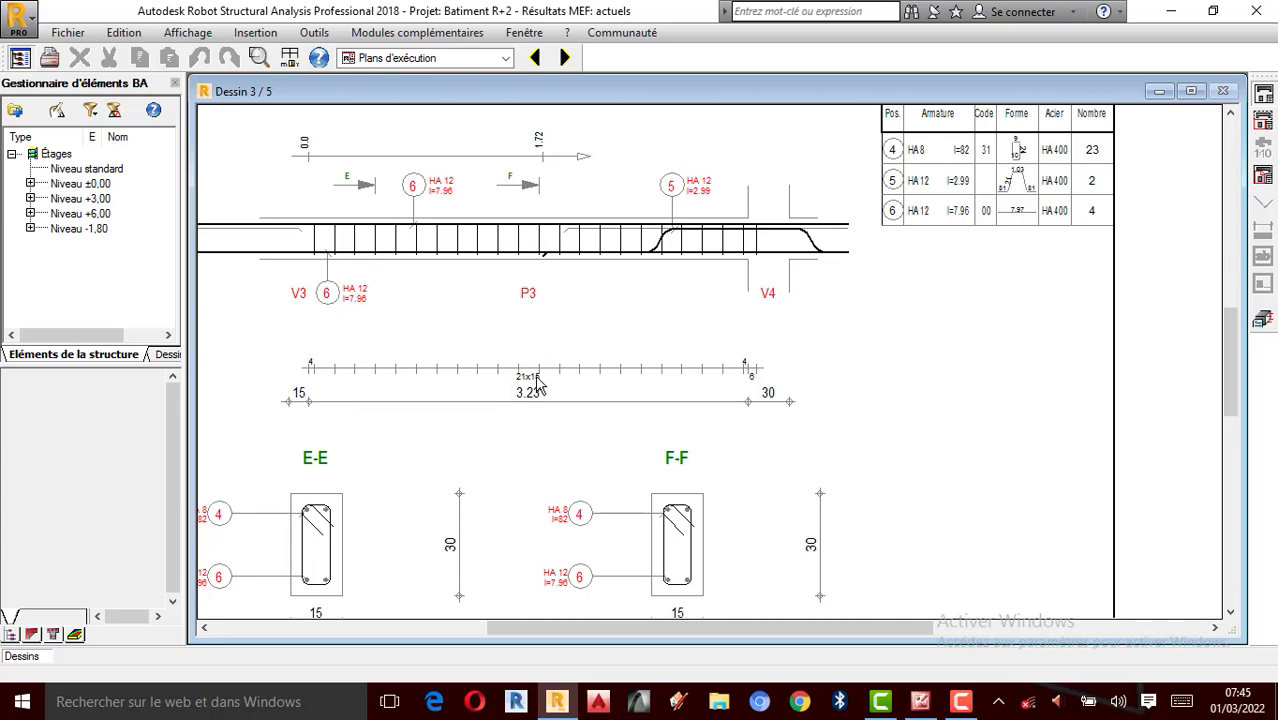
scroll(537, 385, "up", 8)
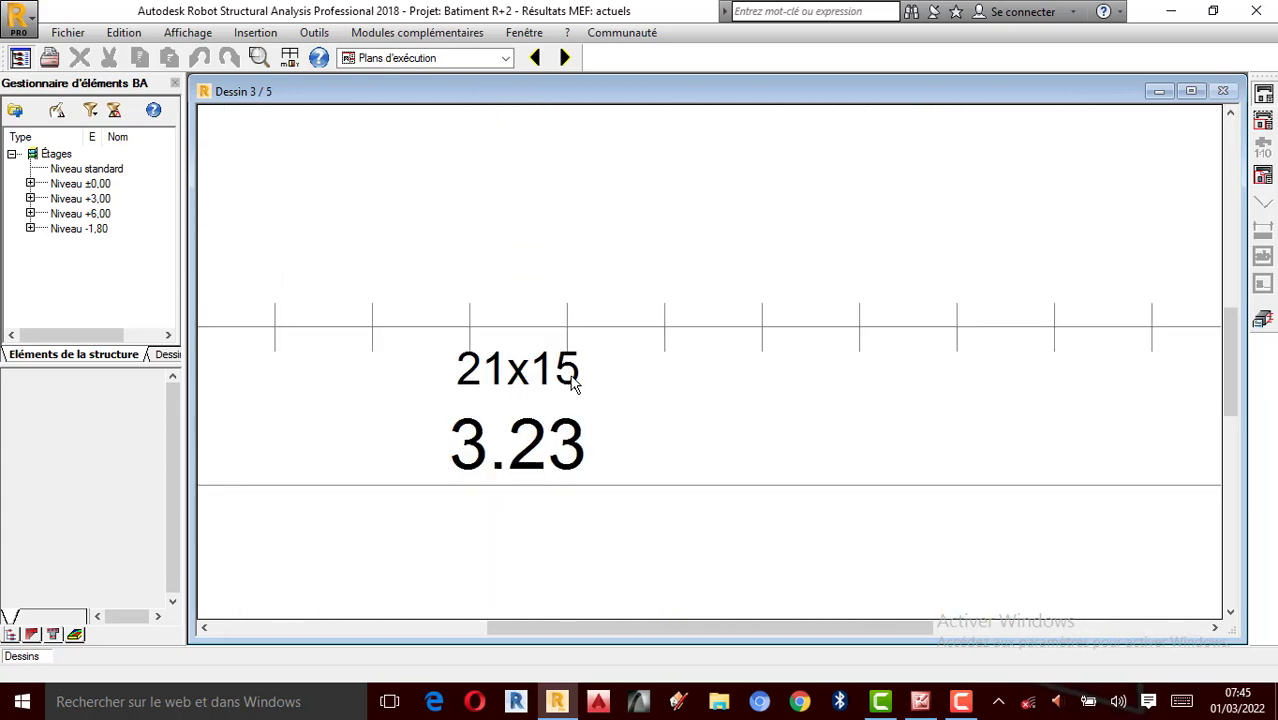
scroll(571, 376, "down", 2)
scroll(675, 384, "down", 5)
scroll(614, 384, "up", 5)
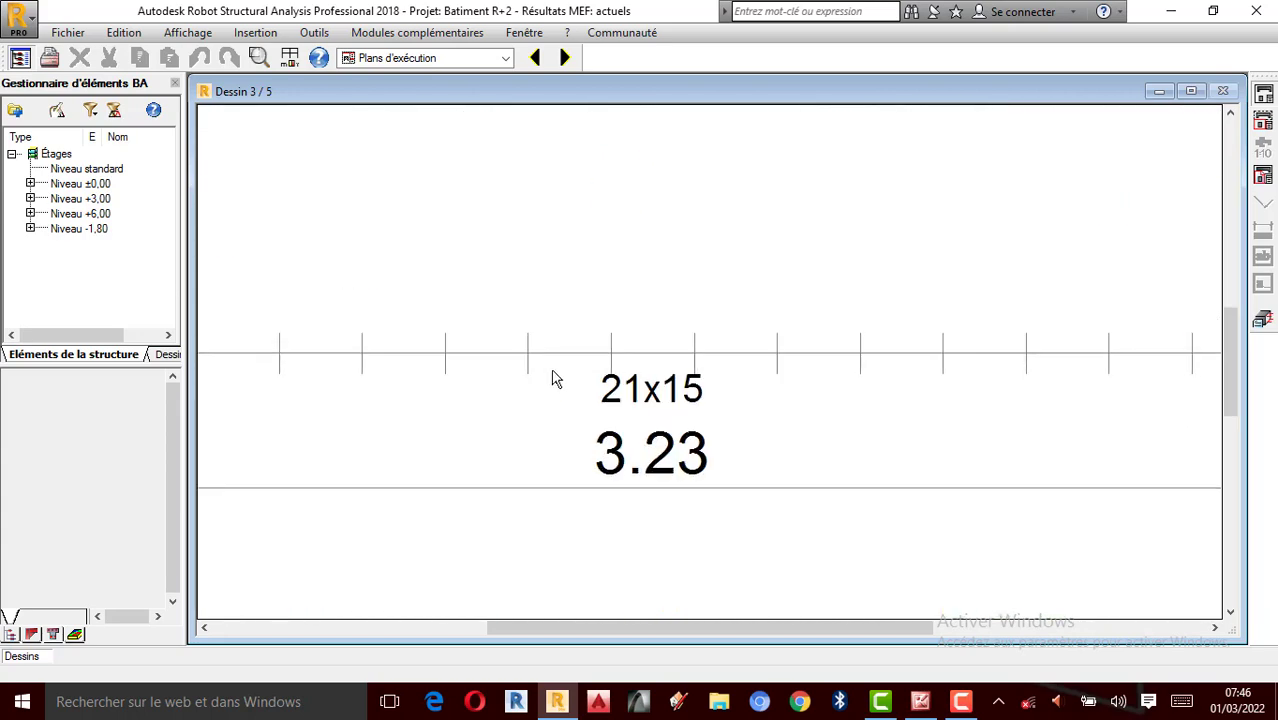
scroll(553, 378, "down", 5)
scroll(747, 253, "up", 3)
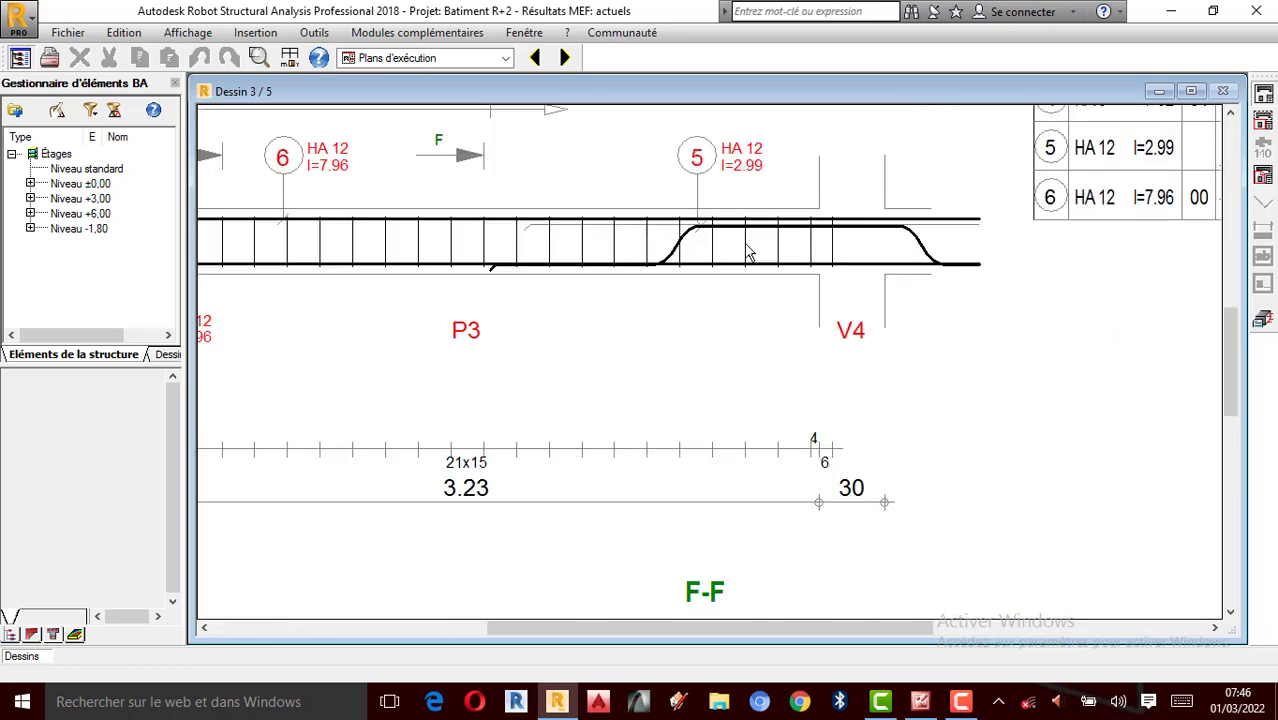
Examine the last stirrups and the bends of bar 5 around support V4 in the execution drawing
scroll(633, 322, "down", 1)
scroll(747, 317, "up", 3)
scroll(700, 337, "down", 2)
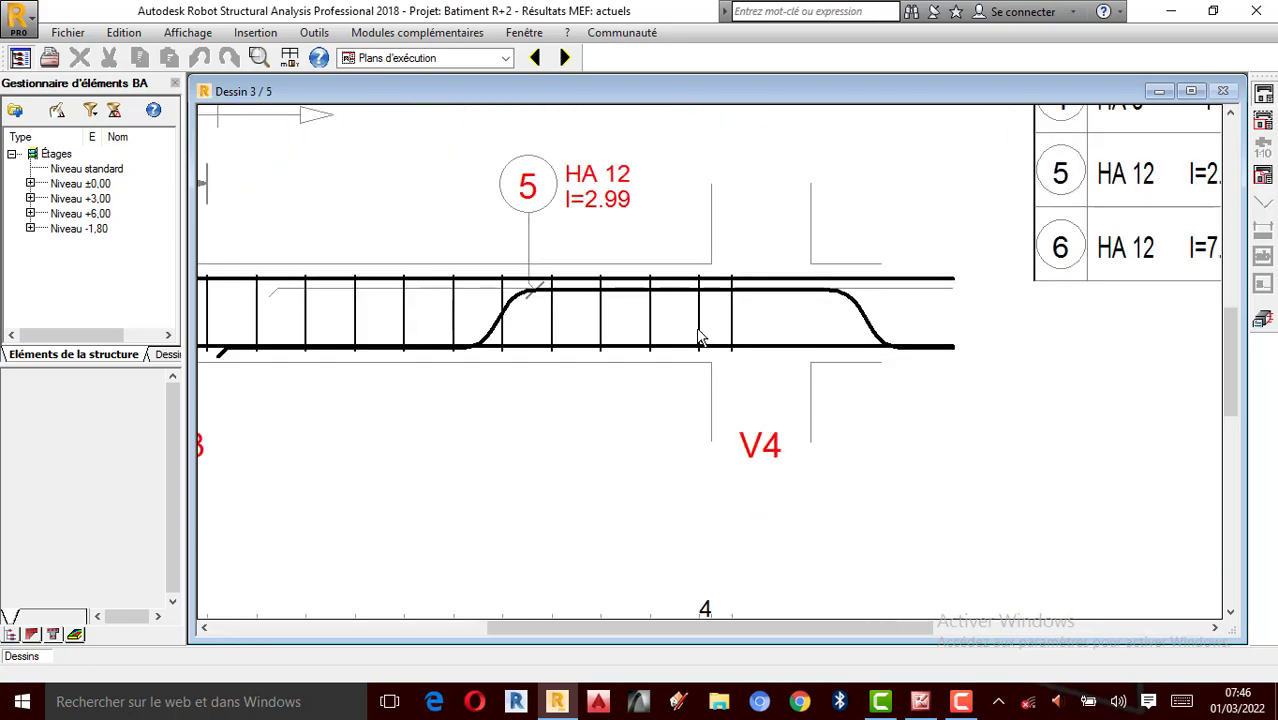
scroll(701, 337, "down", 2)
scroll(880, 240, "up", 2)
Return to the beam's 3D reinforcement and highlight the two bent-up bars passing through the column
left_click(1263, 319)
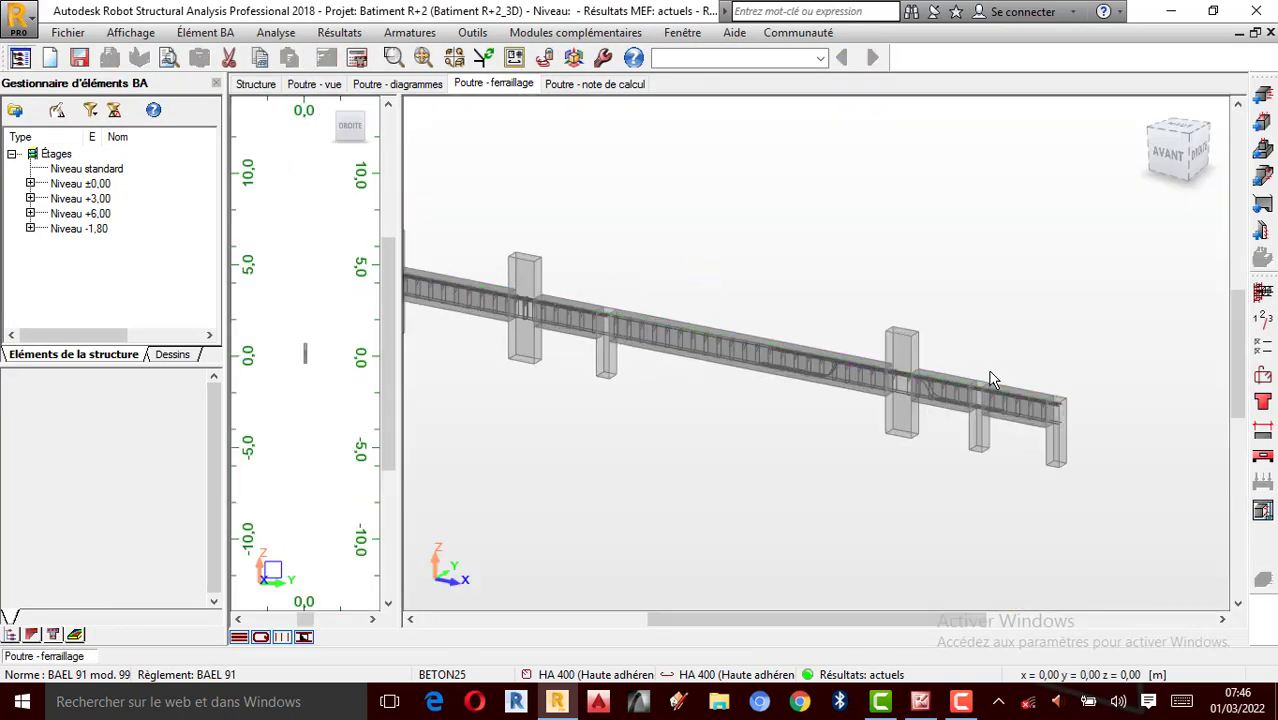
scroll(968, 386, "up", 5)
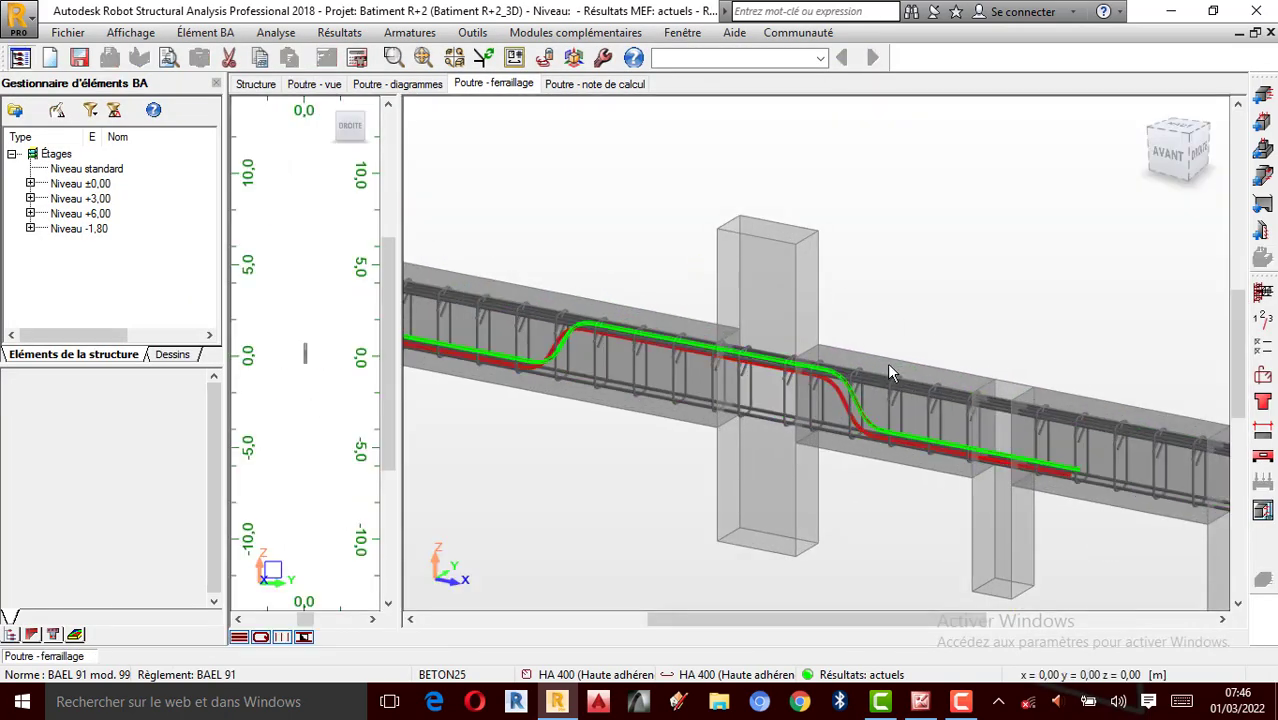
scroll(828, 359, "up", 4)
scroll(860, 386, "down", 2)
scroll(859, 389, "down", 3)
scroll(796, 366, "up", 4)
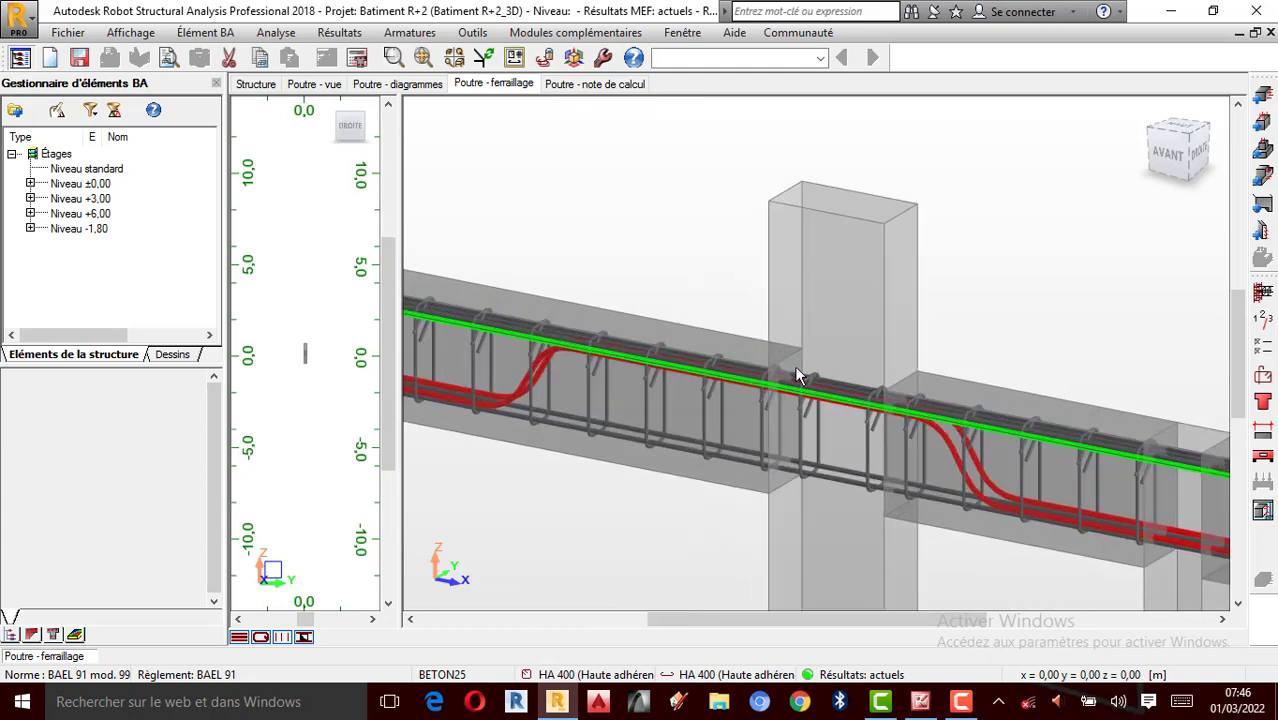
Inspect the highlighted bent-up bars and surrounding stirrups at the column from a rotated 3D viewpoint
right_click(971, 267)
left_click(1143, 111)
left_click(1143, 111)
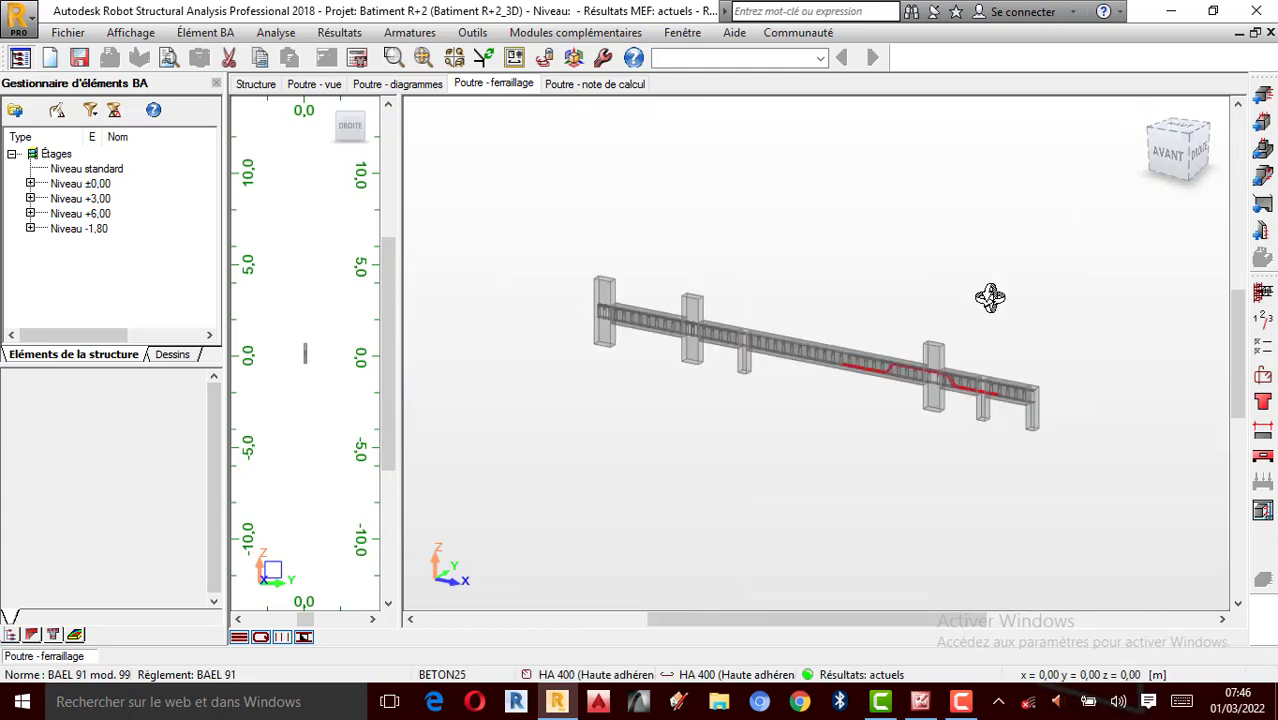
scroll(956, 391, "up", 5)
scroll(904, 447, "up", 3)
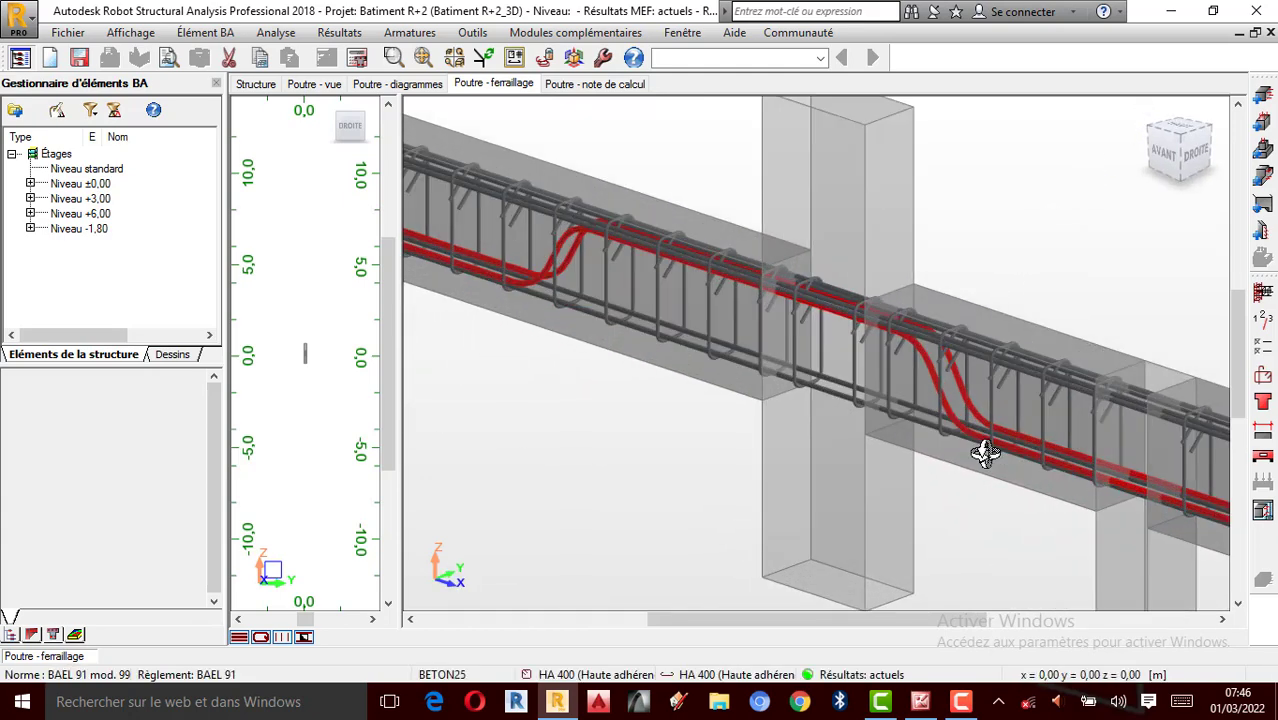
scroll(268, 343, "up", 4)
scroll(268, 343, "up", 3)
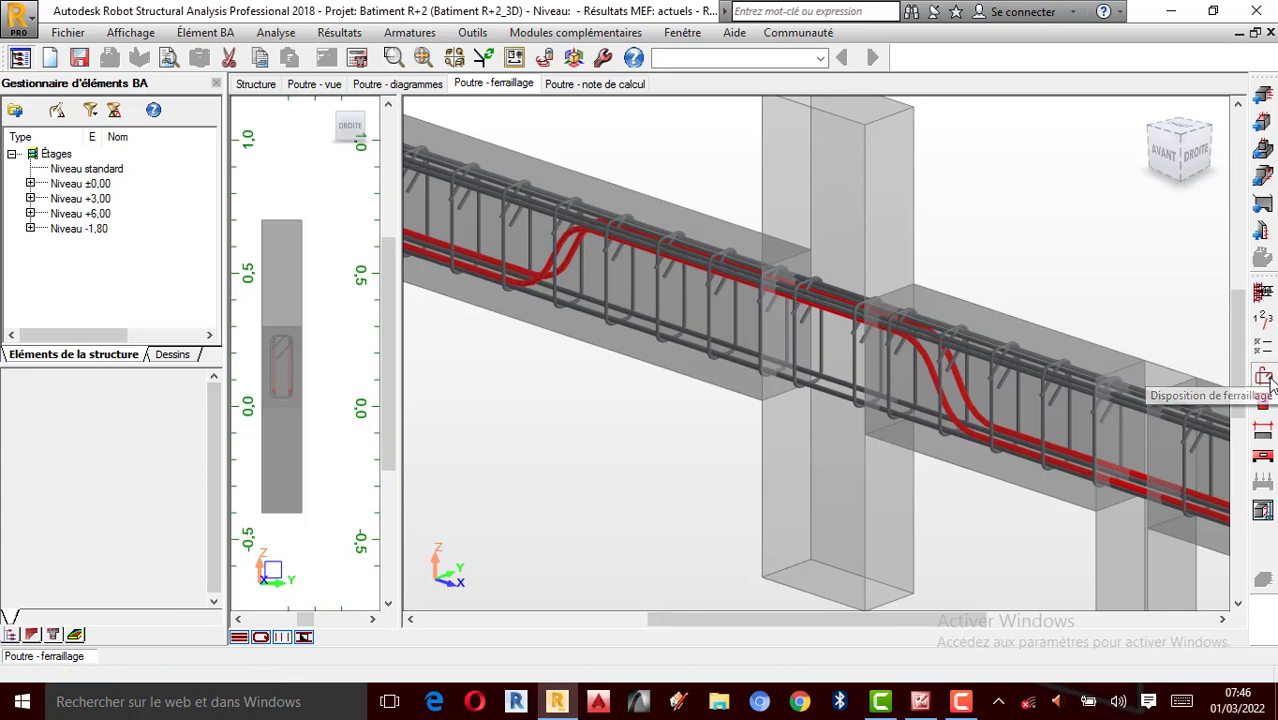
Review the Barres bateau options in the general reinforcement pattern settings and accept them
left_click(1266, 380)
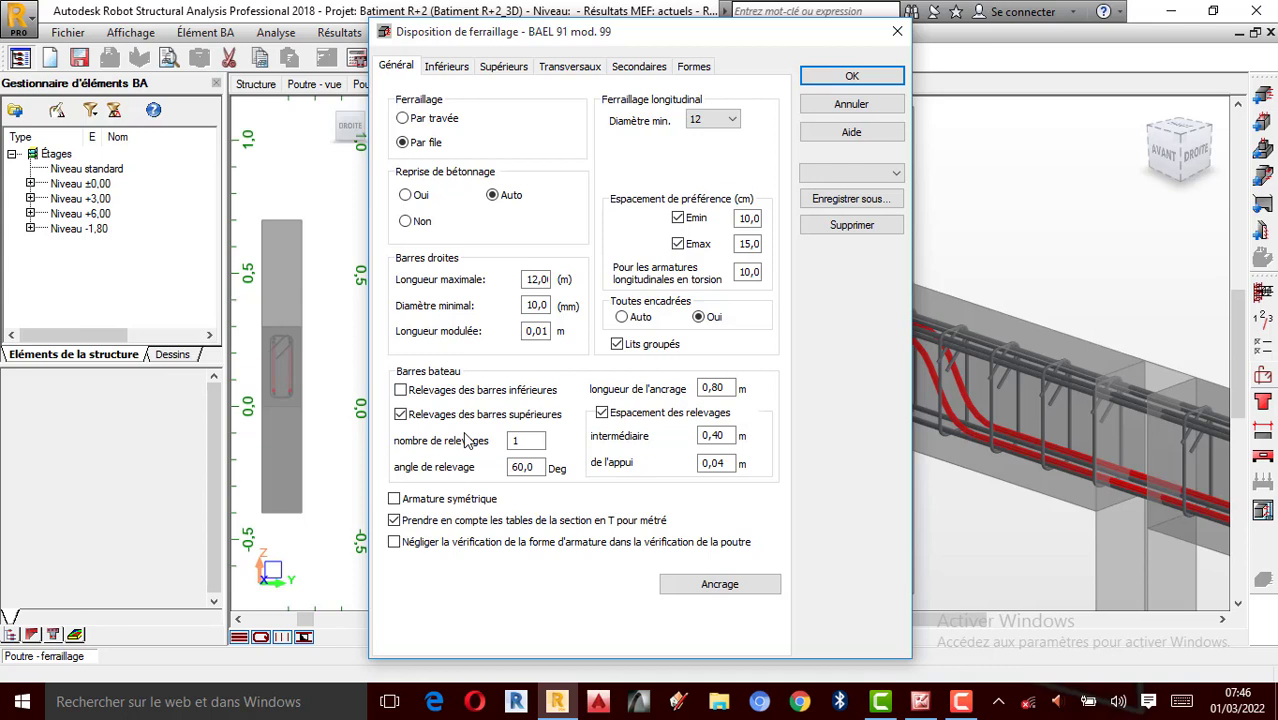
left_click(852, 80)
scroll(1153, 297, "up", 2)
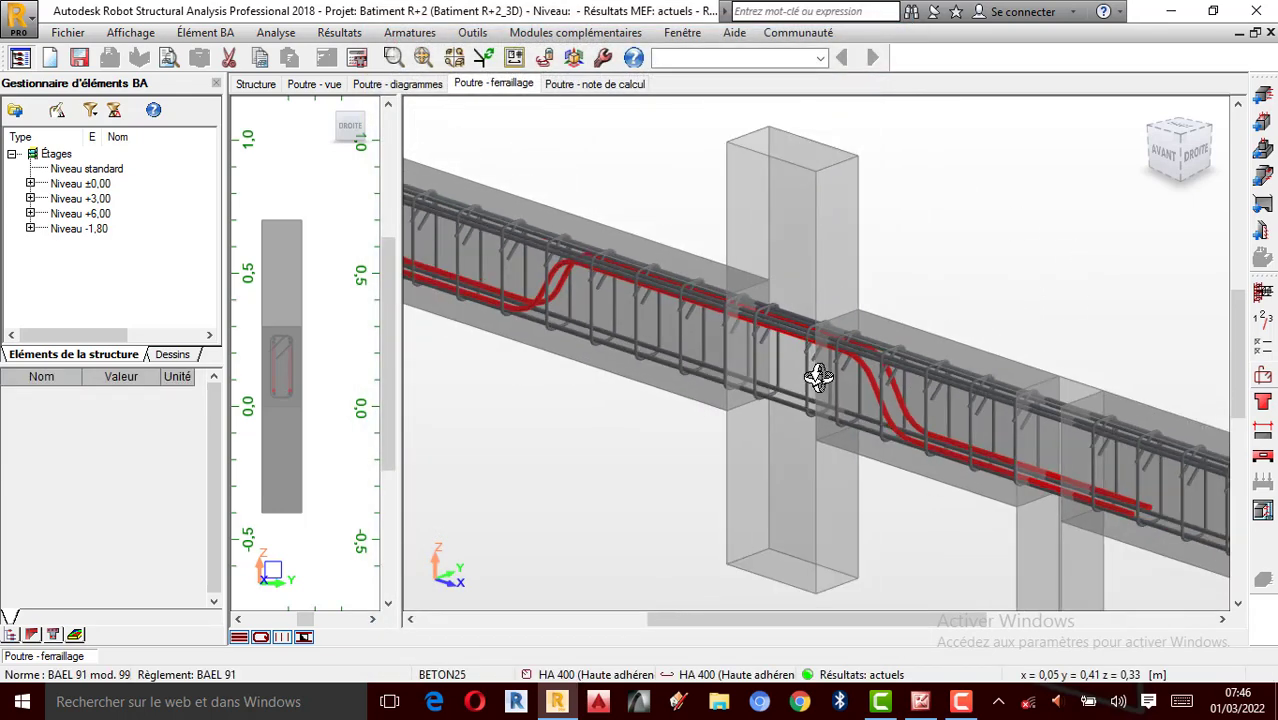
scroll(712, 328, "down", 1)
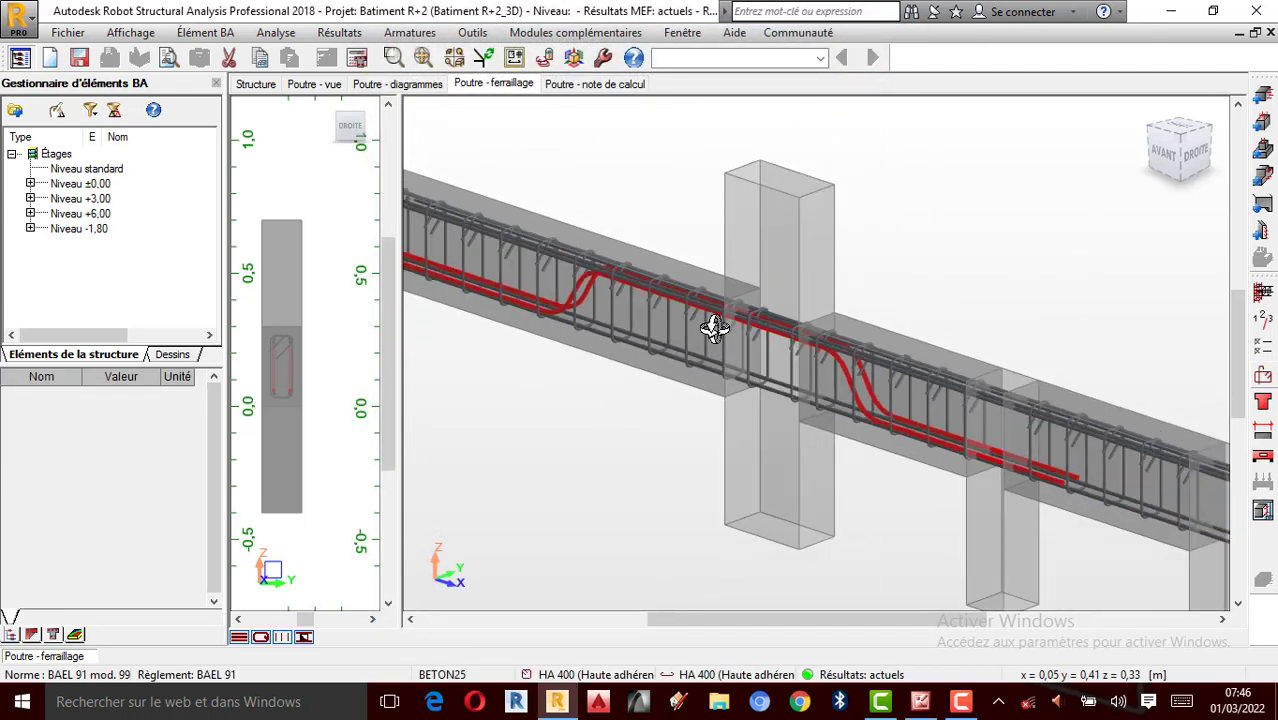
Switch to the Microsoft Office 2010 picture viewer and reread the viewer's YouTube comment asking for clarification about bent-up bars
left_click(922, 708)
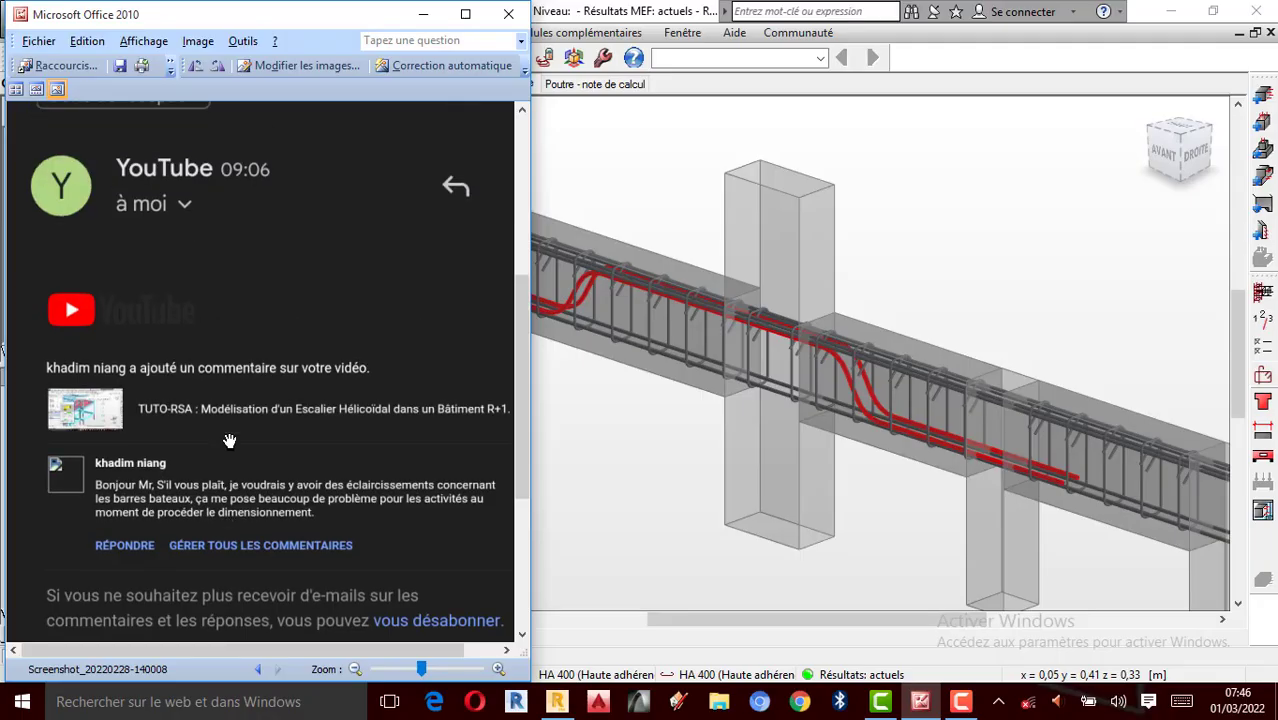
scroll(229, 441, "down", 1)
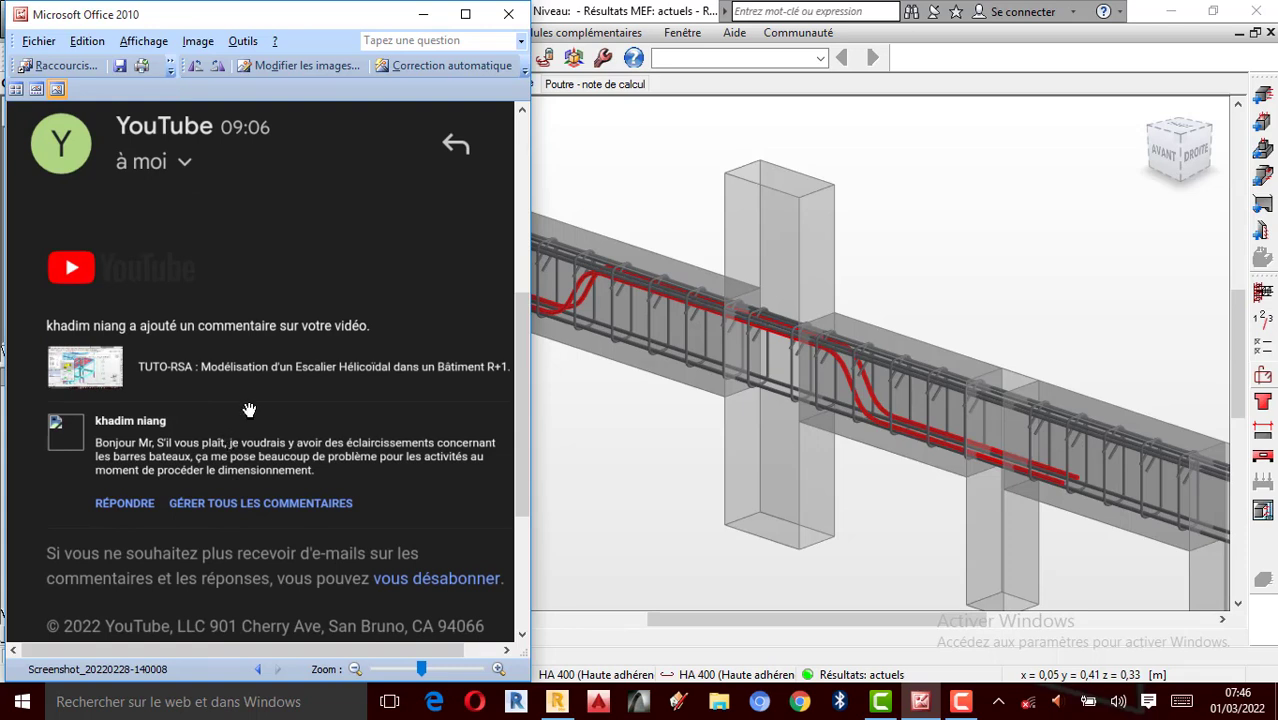
scroll(250, 410, "down", 3)
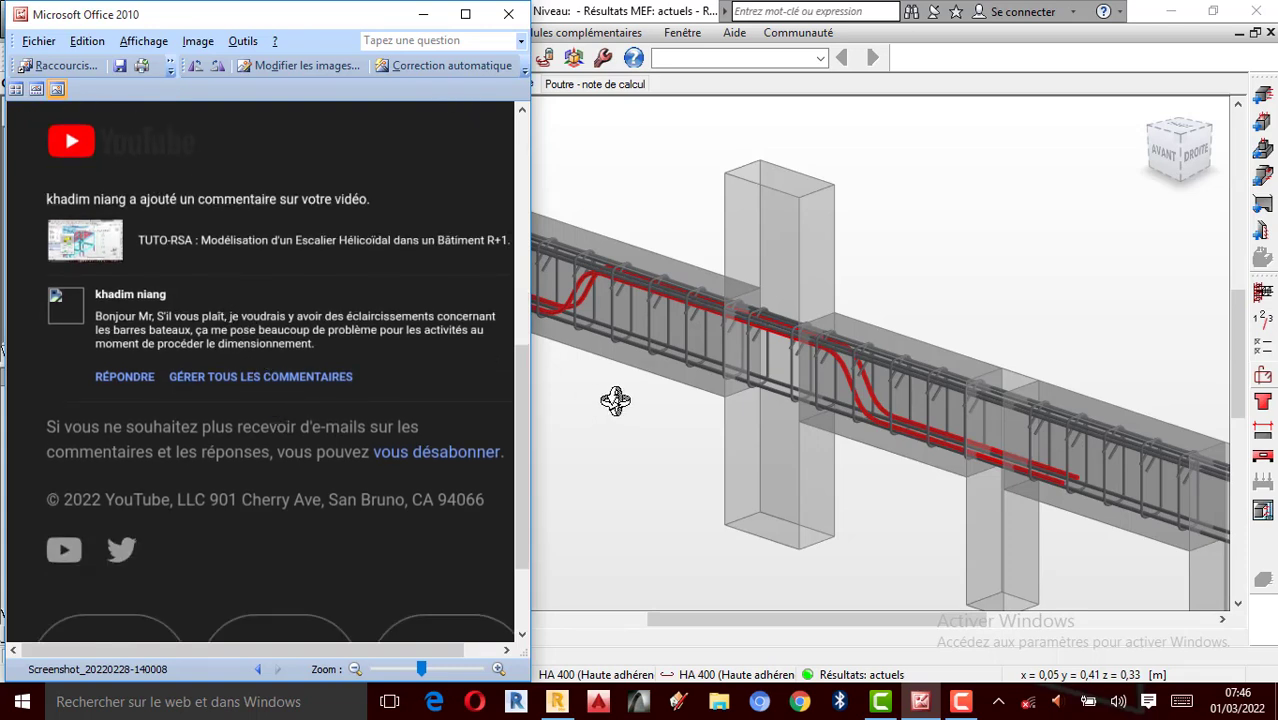
scroll(385, 357, "down", 1)
scroll(355, 357, "up", 2)
scroll(355, 357, "up", 1)
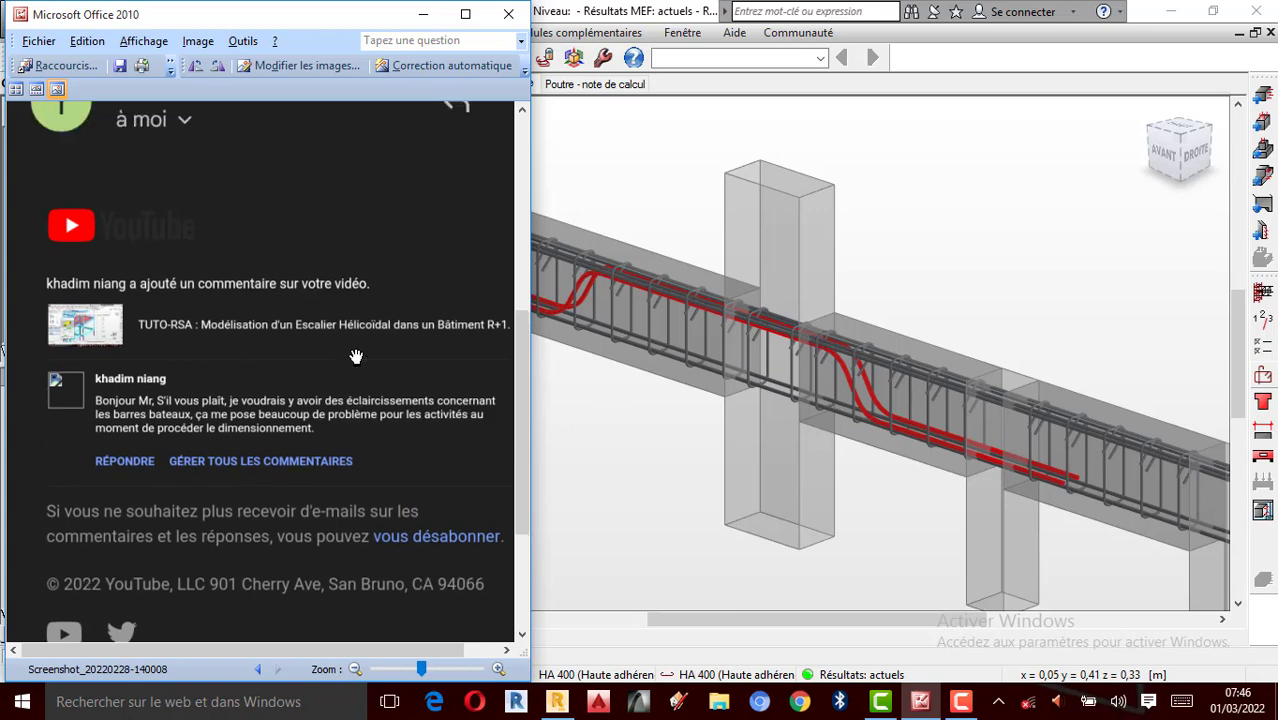
scroll(354, 357, "up", 1)
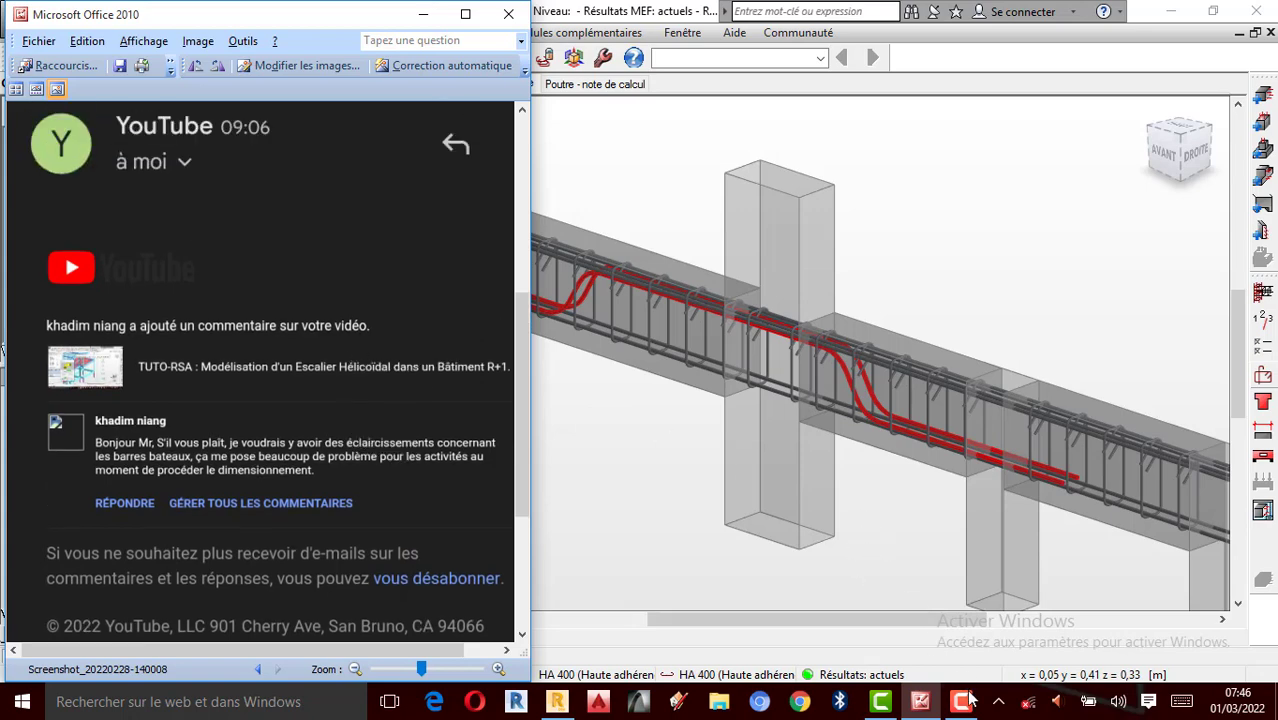